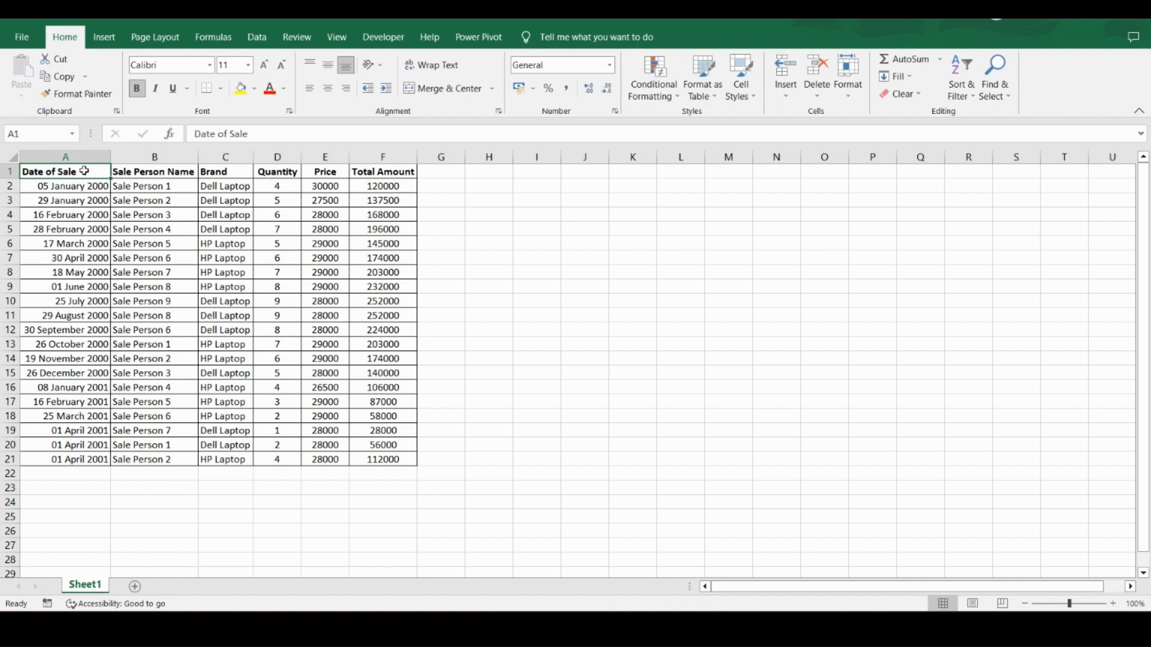
# - Examine the sales table A1:F21, focusing on the first record's sale date and salesperson
pyautogui.keyDown('shift'); pyautogui.click(408, 456); pyautogui.keyUp('shift')
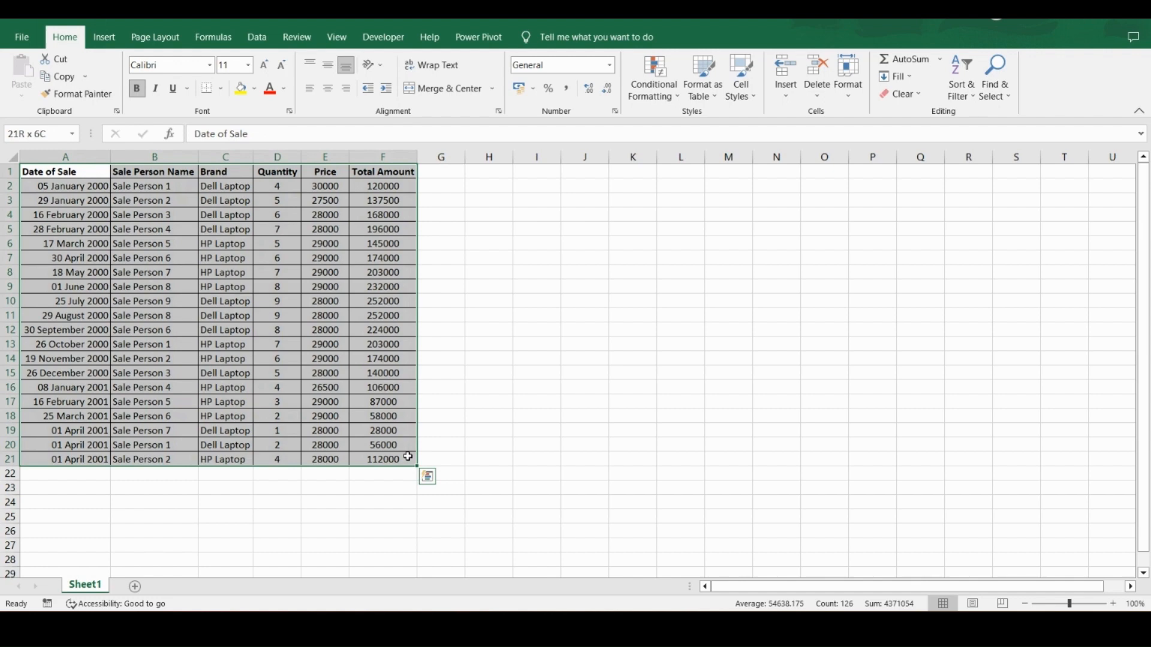
pyautogui.hotkey('ctrl', 'Home')
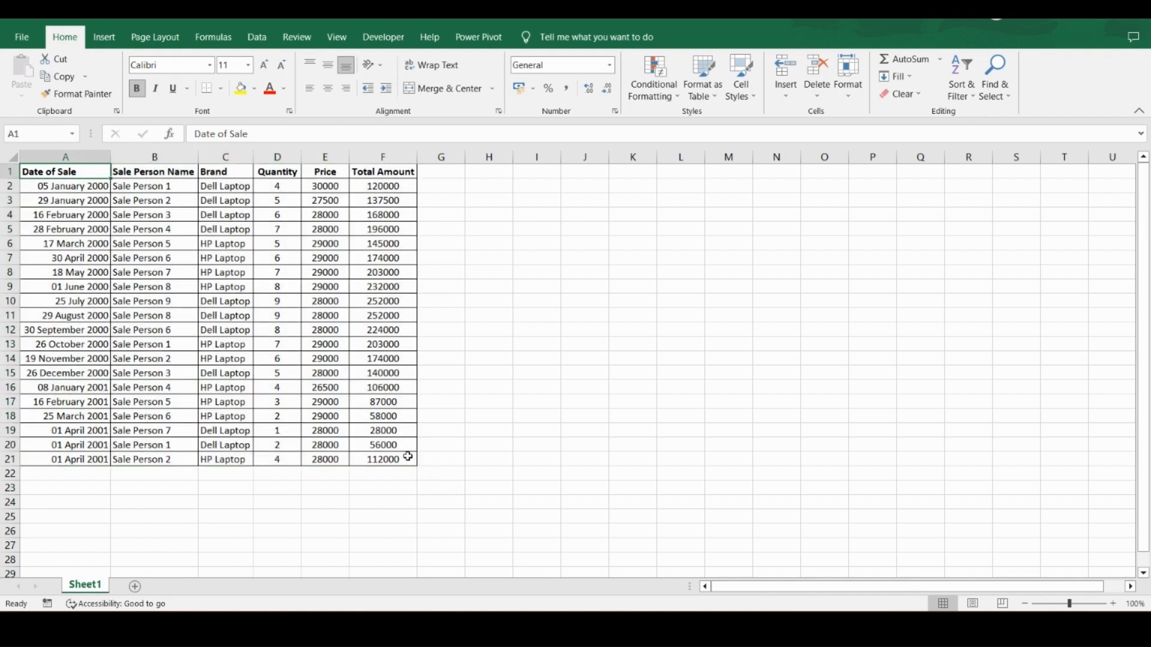
pyautogui.press('Down')
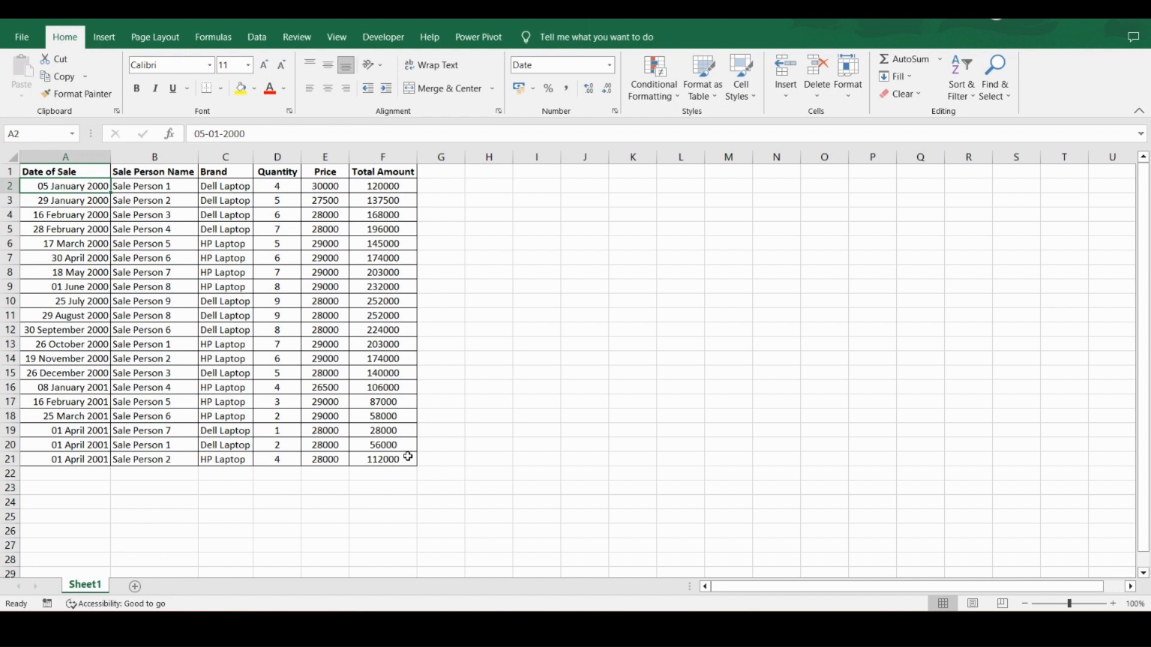
pyautogui.press('Right')
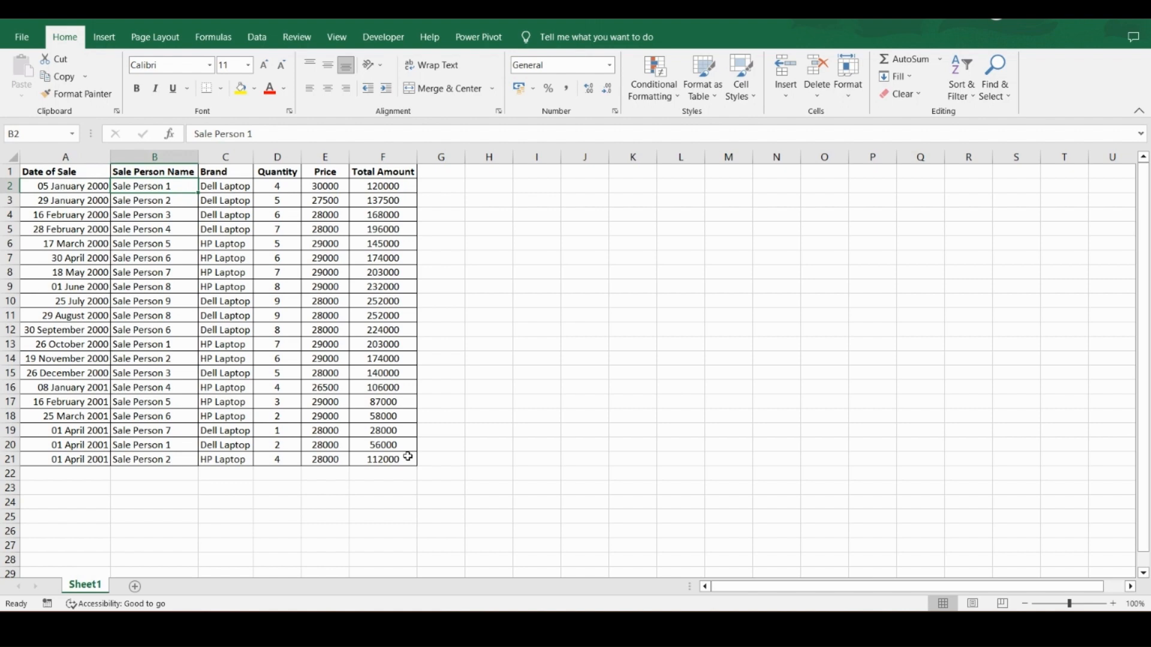
pyautogui.press('Left')
pyautogui.press('Up')
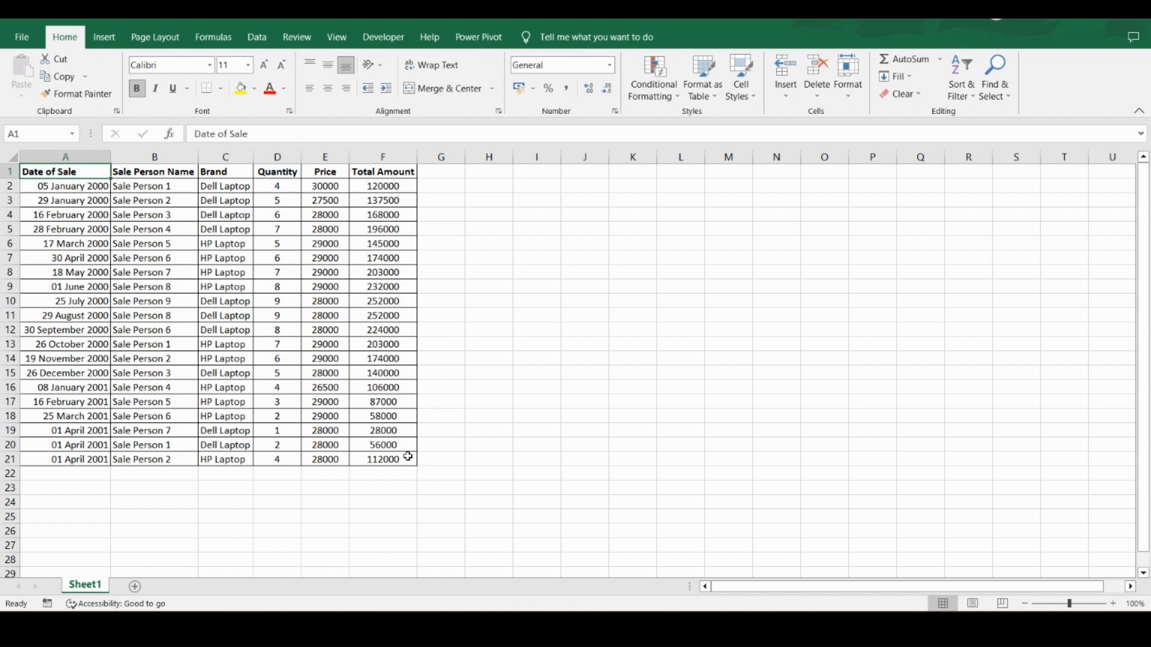
pyautogui.press('Down')
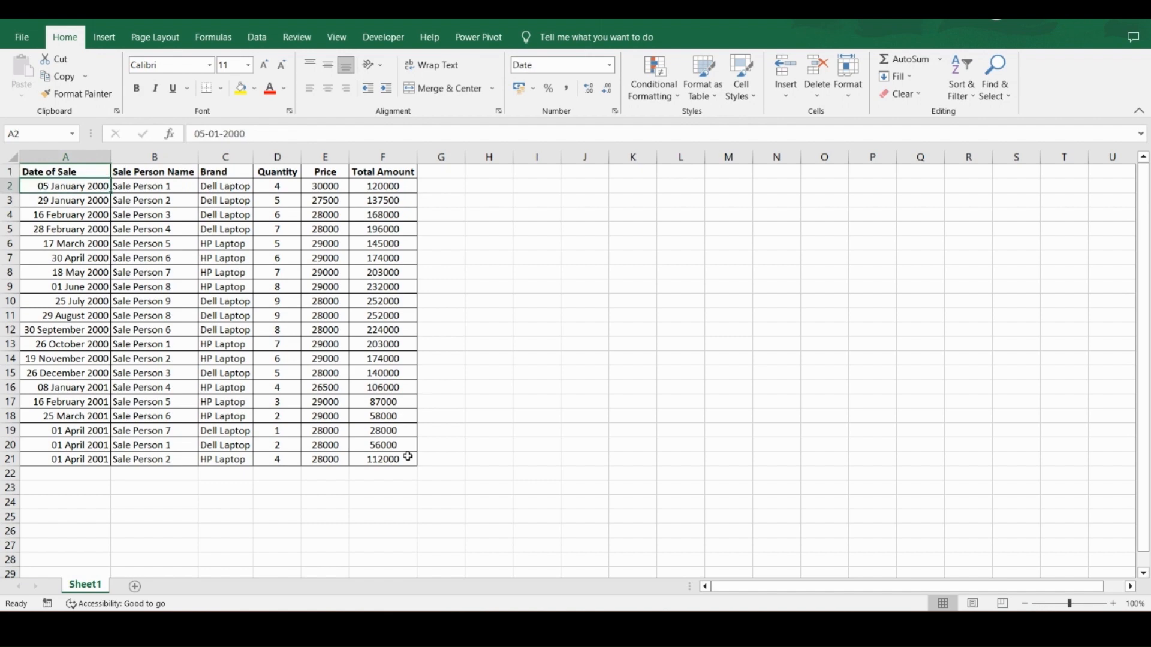
pyautogui.press('Right')
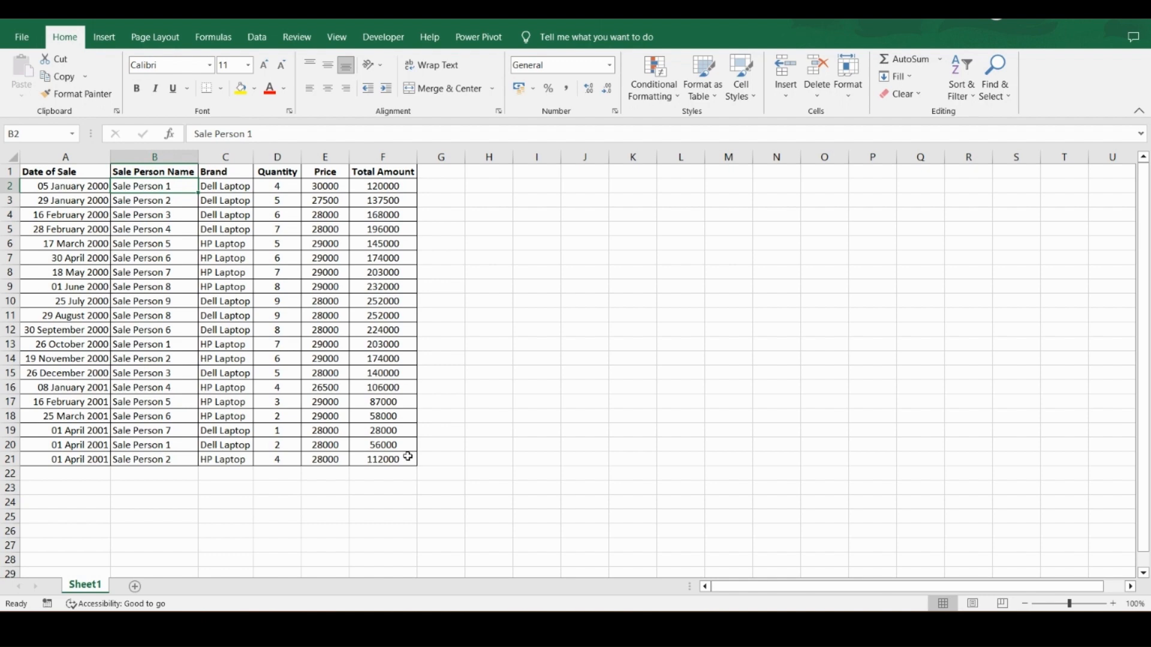
pyautogui.press('Left')
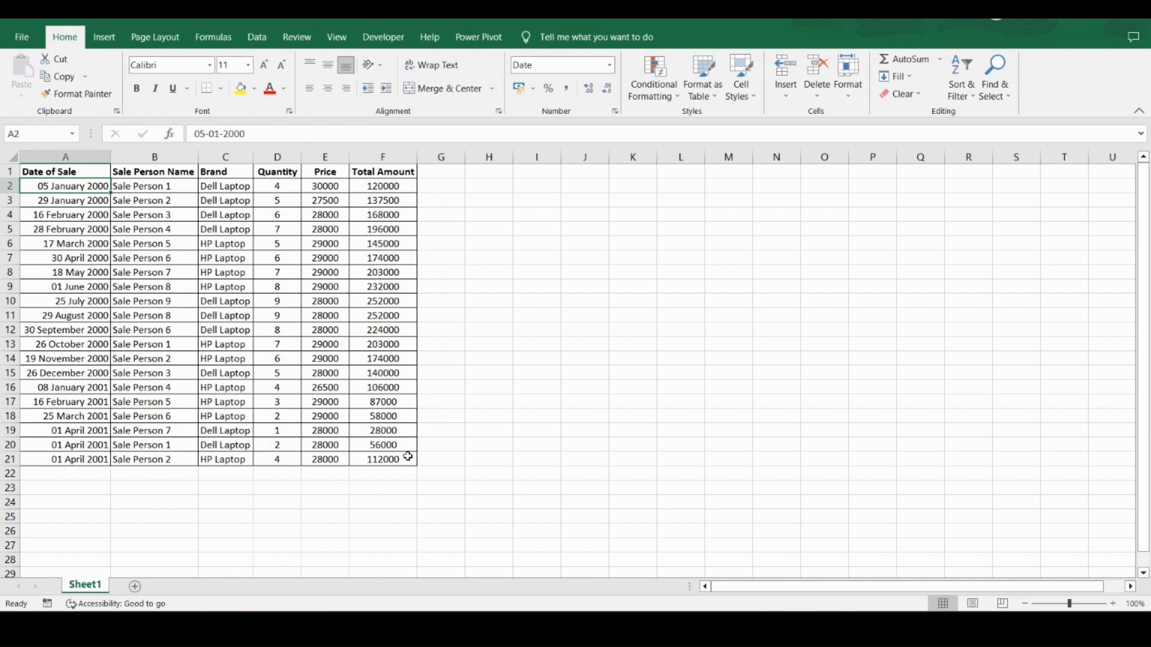
pyautogui.press('Right')
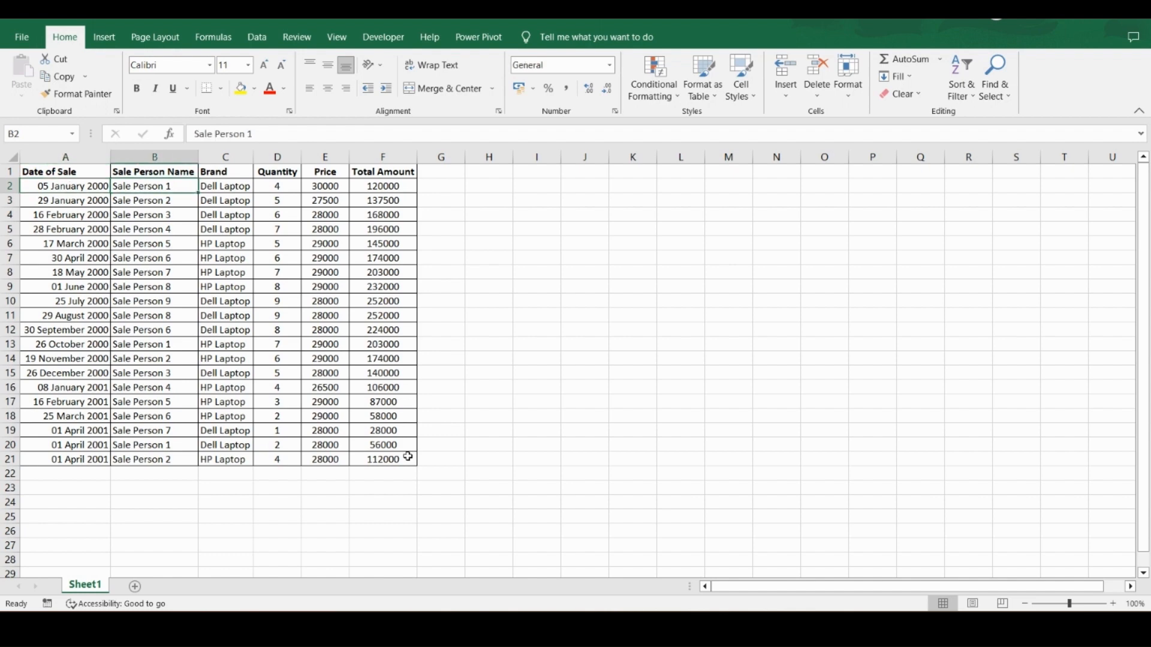
# - Examine the Sale Person Name and Brand entries in the first few records of the sales table
pyautogui.press('Down')
pyautogui.press('Down')
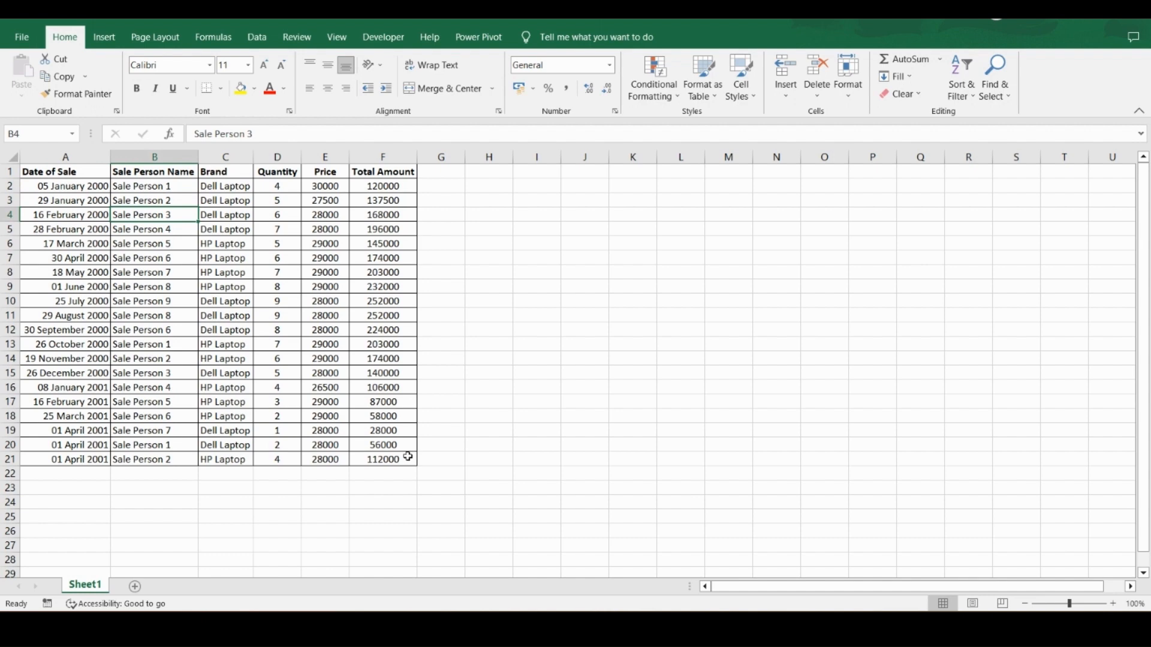
pyautogui.press('Up')
pyautogui.press('Up')
pyautogui.press('Right')
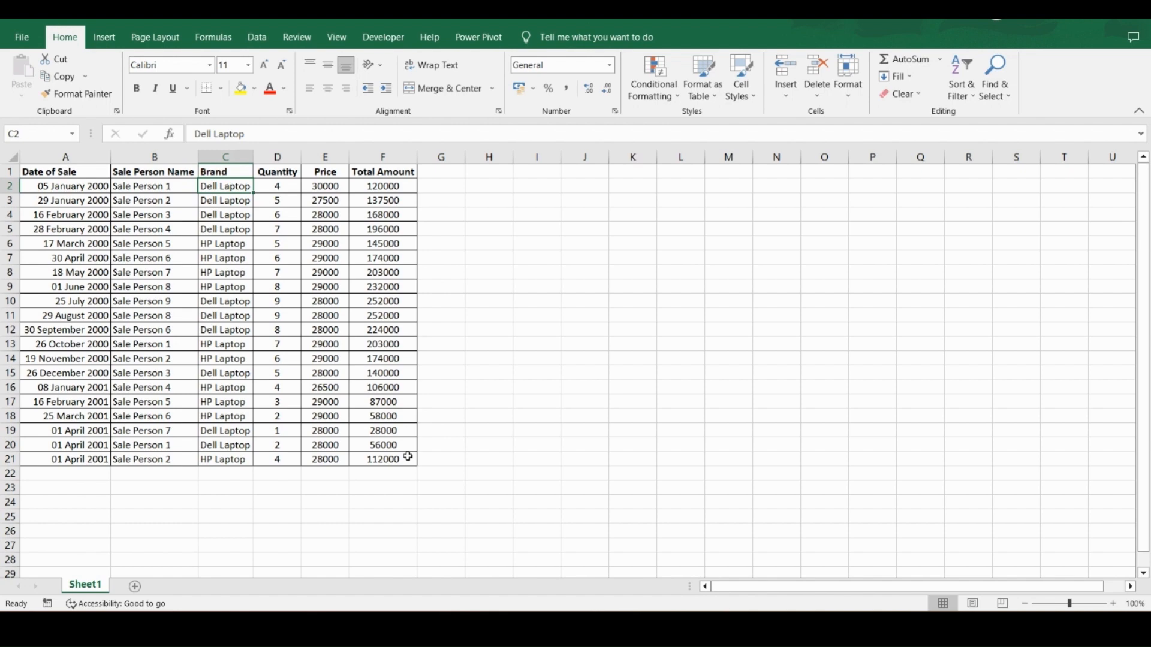
pyautogui.press('Left')
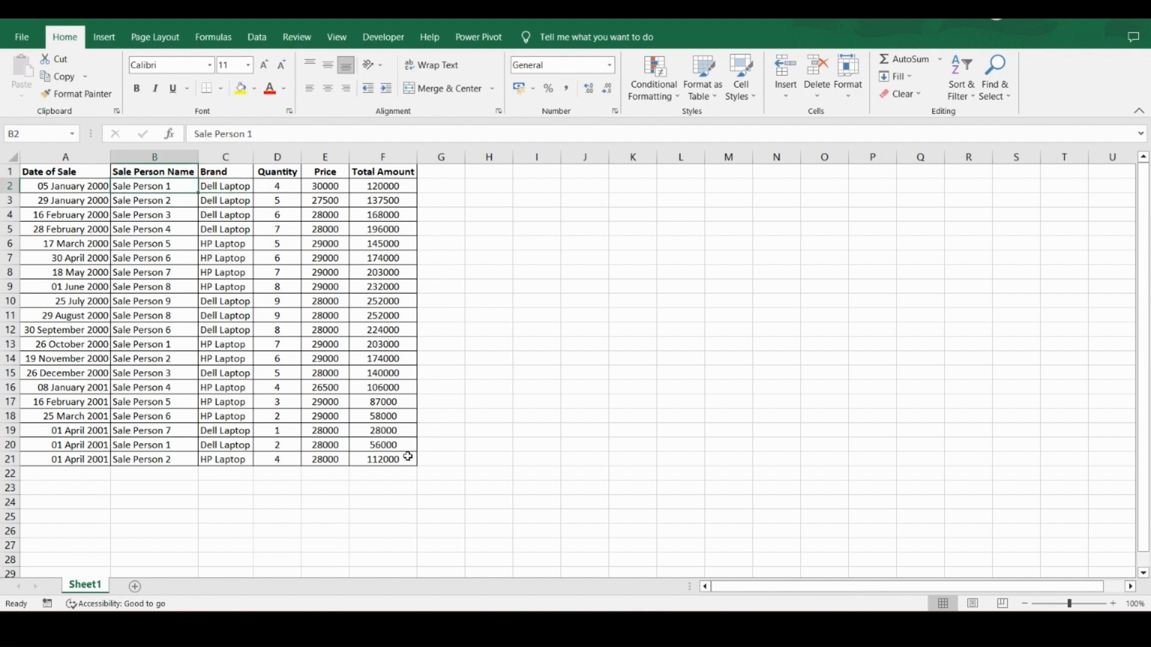
pyautogui.press('Right')
pyautogui.press('Left')
pyautogui.press('Right')
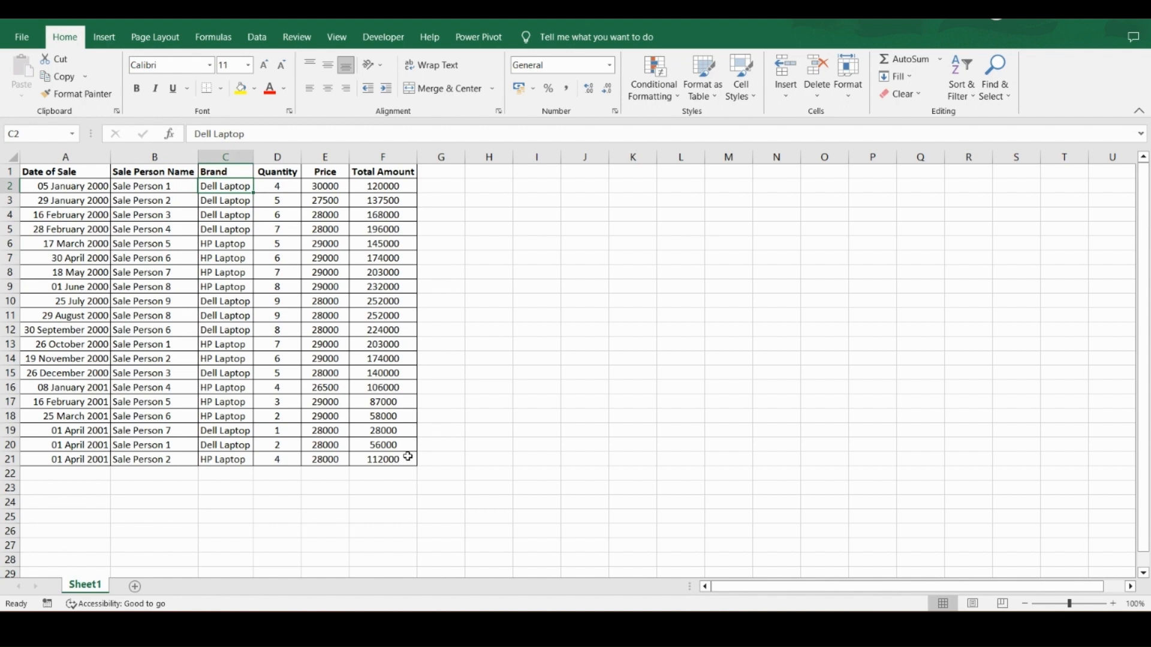
pyautogui.press('Down')
pyautogui.press('Left')
pyautogui.press('Right')
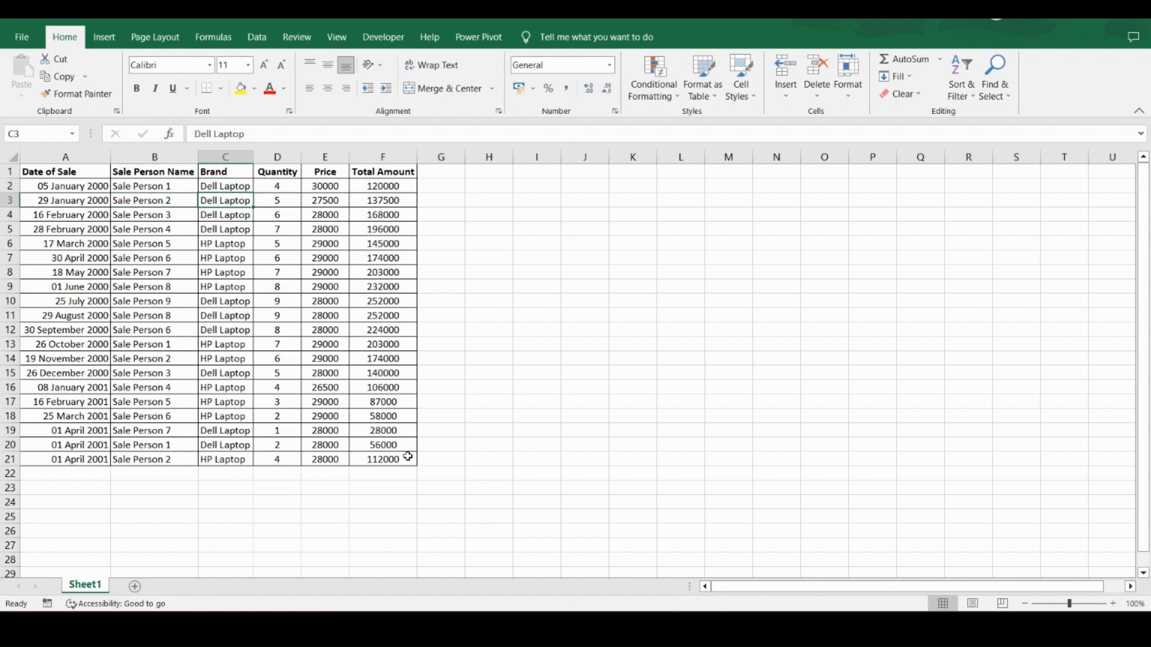
pyautogui.press('Left')
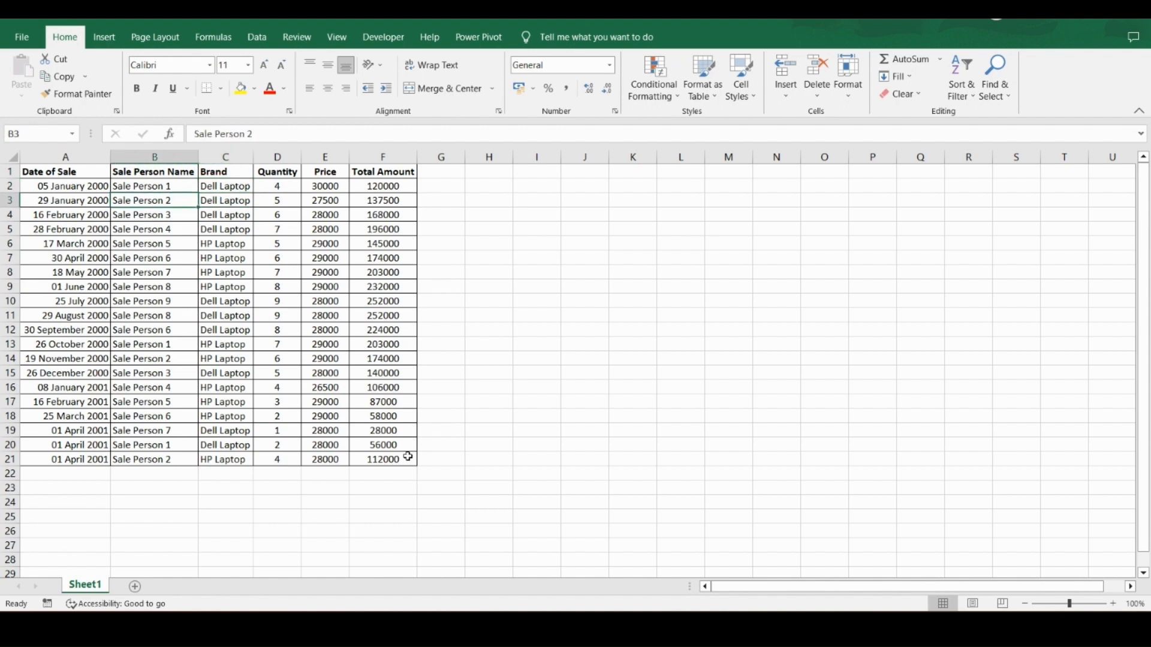
pyautogui.press('Right')
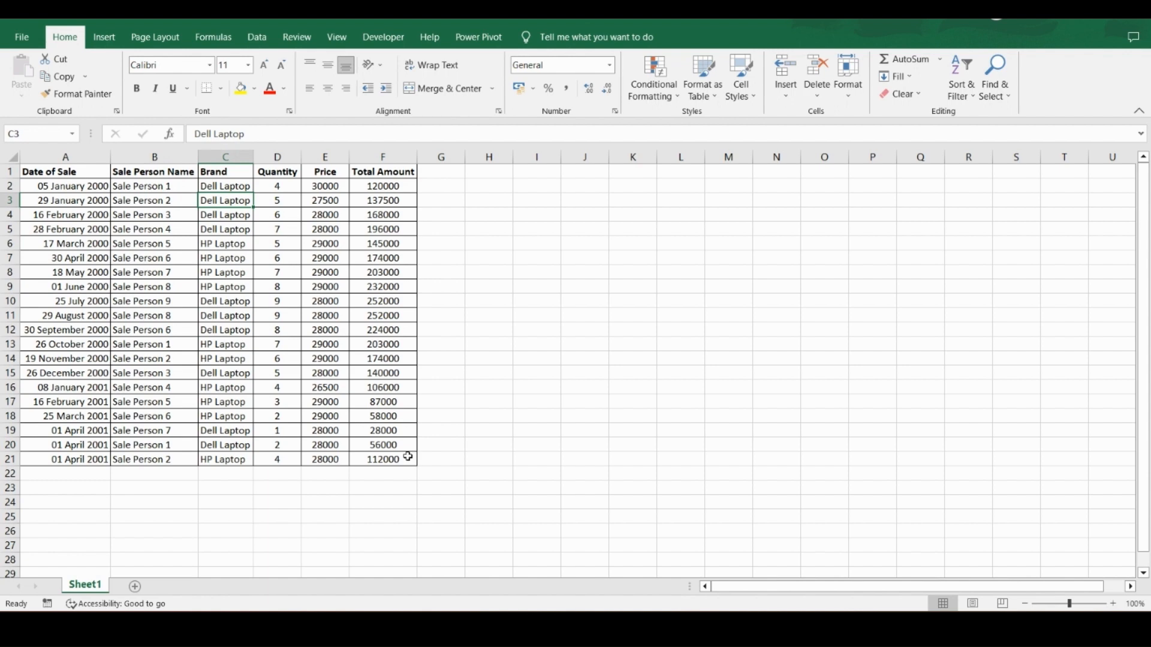
# - Review the table's header cells from Date of Sale to Total Amount by selecting A1:F1, and return to A1
pyautogui.hotkey('ctrl', 'Home')
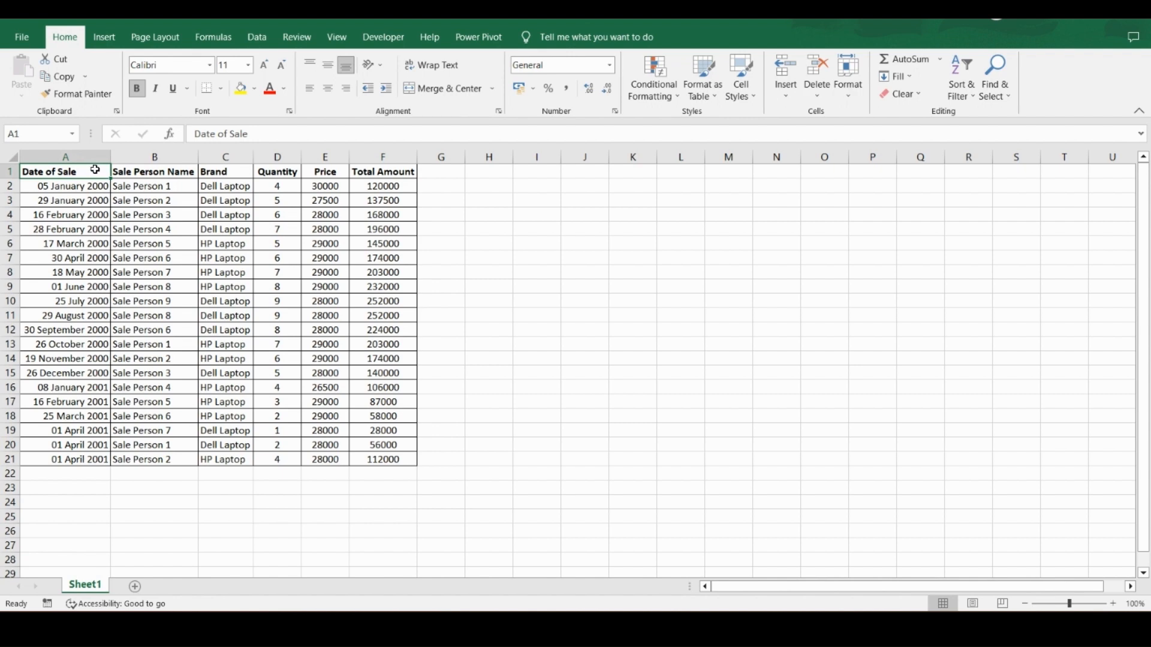
pyautogui.hotkey('shift', 'Right')
pyautogui.hotkey('shift', 'Right')
pyautogui.hotkey('shift', 'Right')
pyautogui.hotkey('shift', 'Right')
pyautogui.hotkey('shift', 'Right')
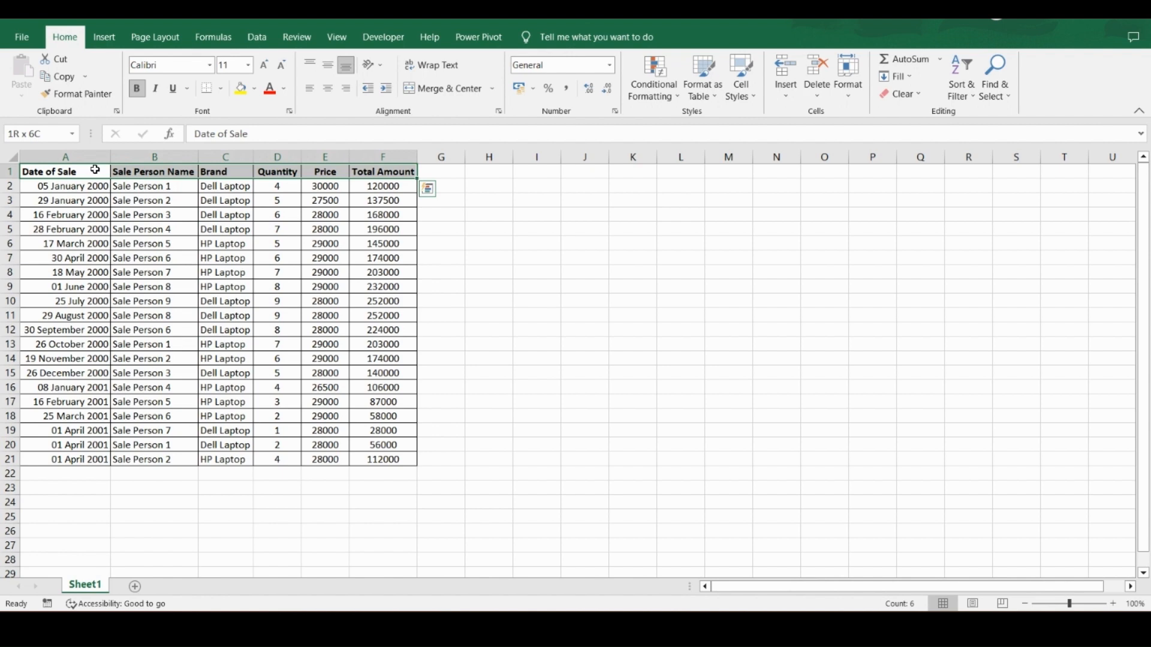
pyautogui.click(94, 170)
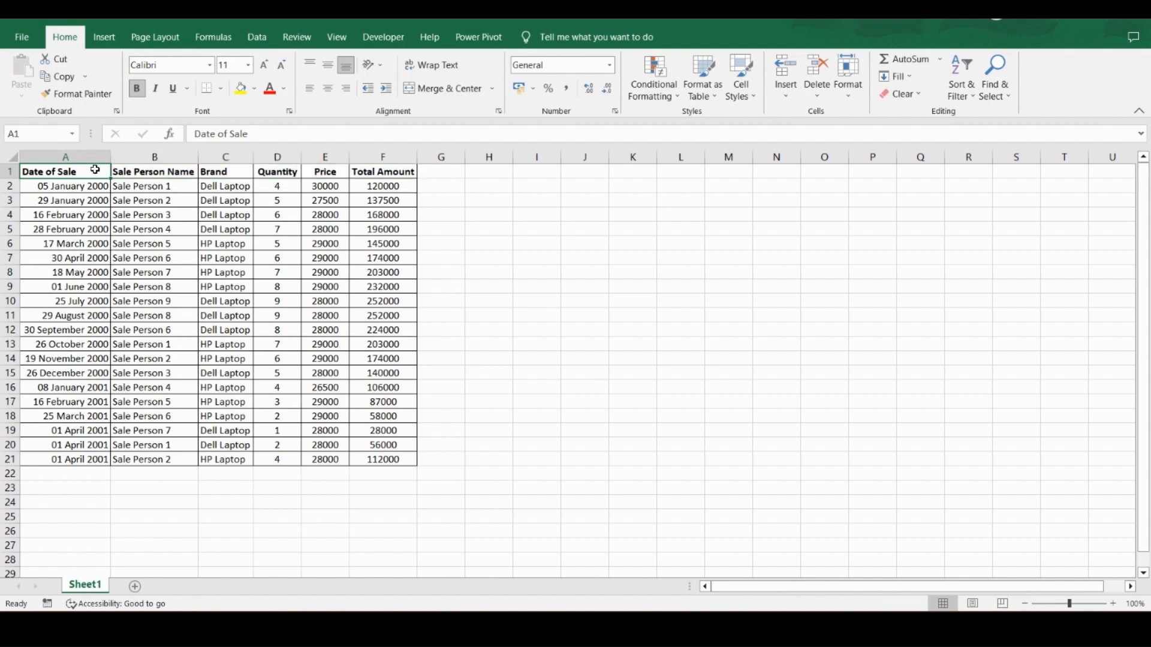
# - Insert a blank row above row 5 and a blank column before the Total Amount column
pyautogui.click(11, 229)
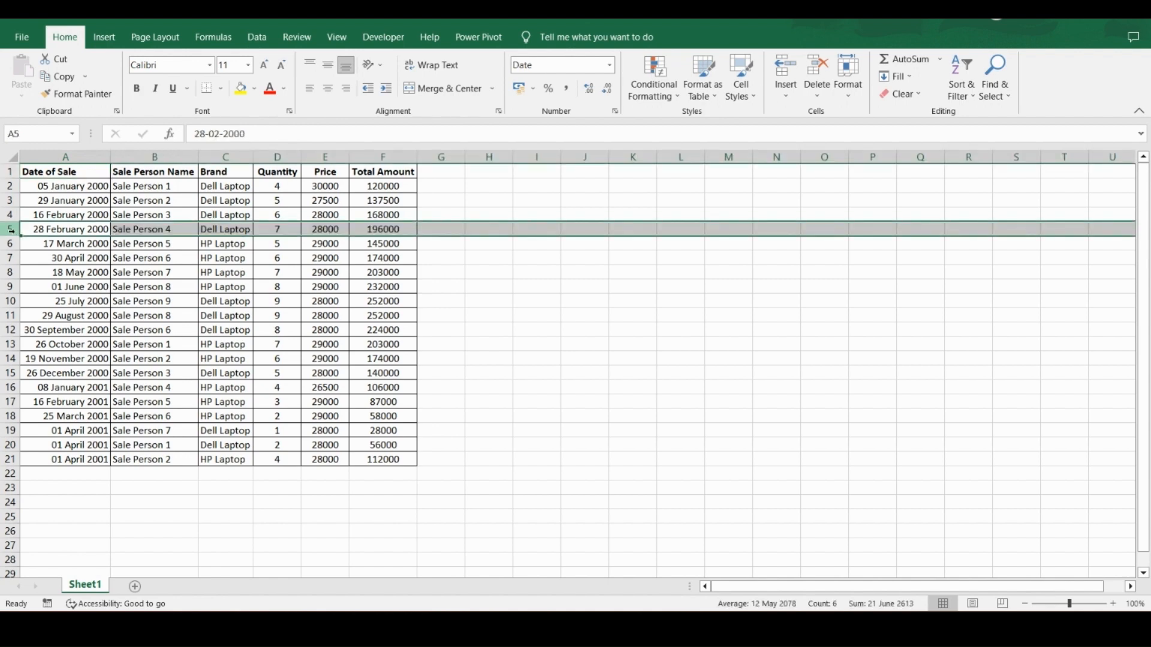
pyautogui.rightClick(11, 229)
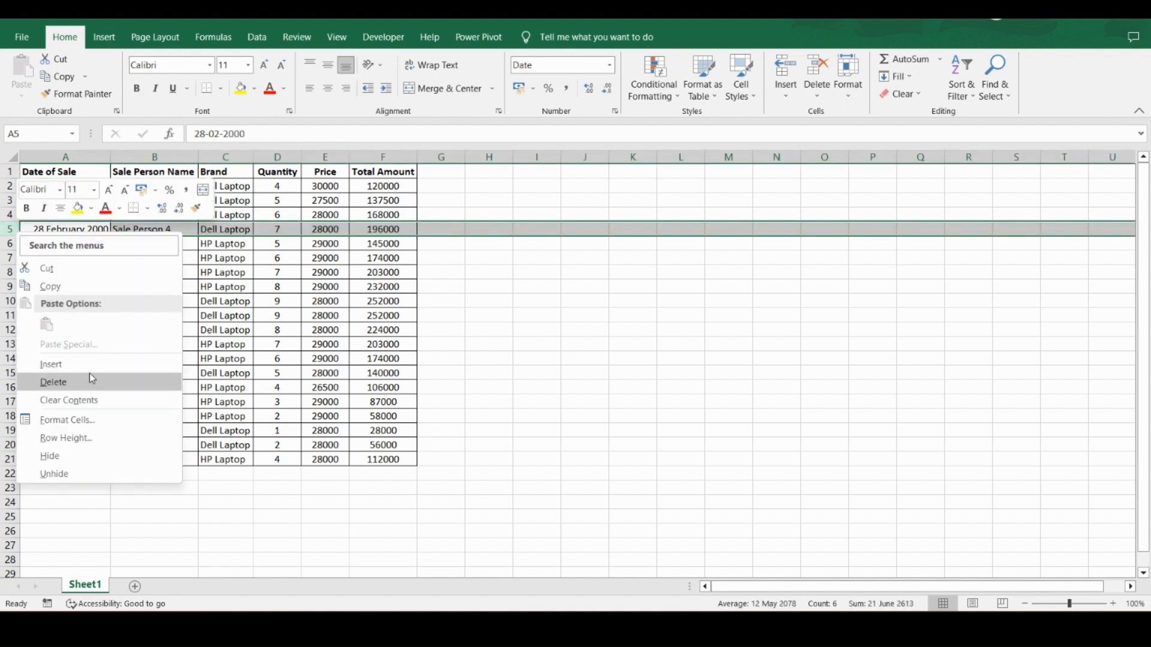
pyautogui.click(92, 371)
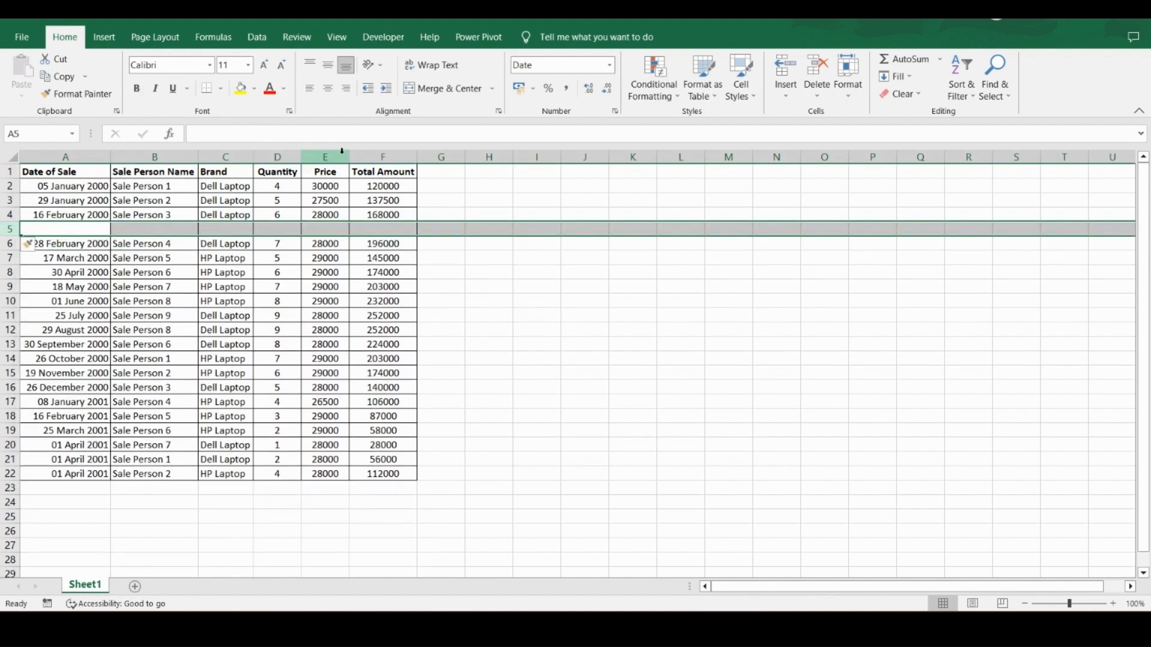
pyautogui.click(372, 156)
pyautogui.rightClick(372, 157)
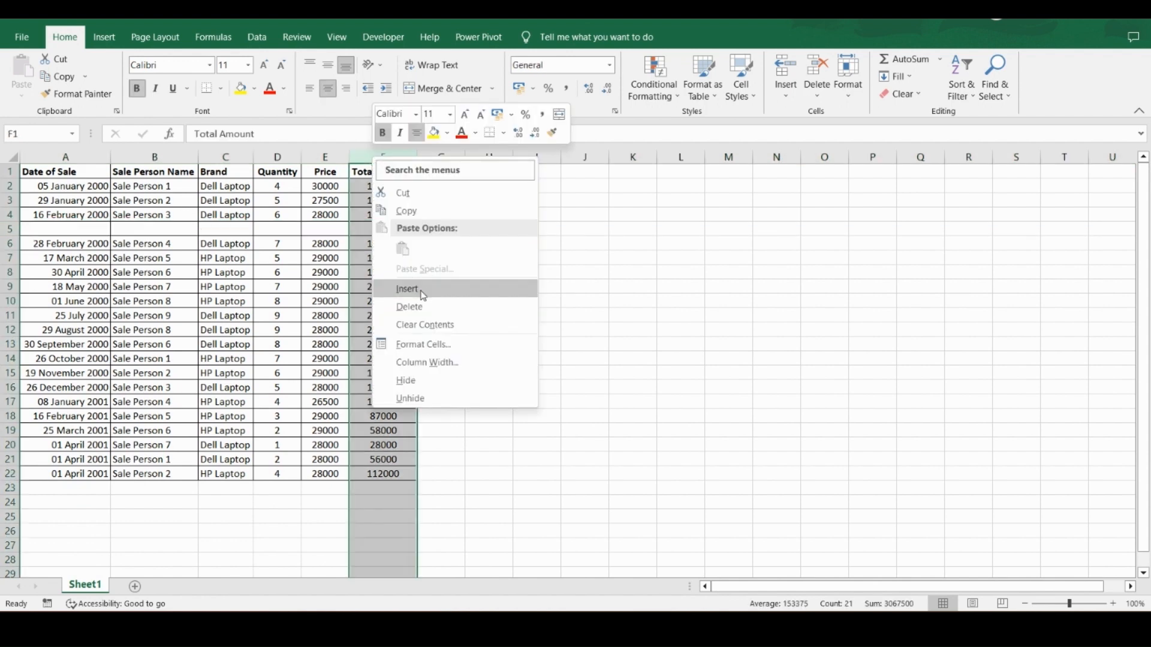
pyautogui.click(421, 293)
pyautogui.click(380, 169)
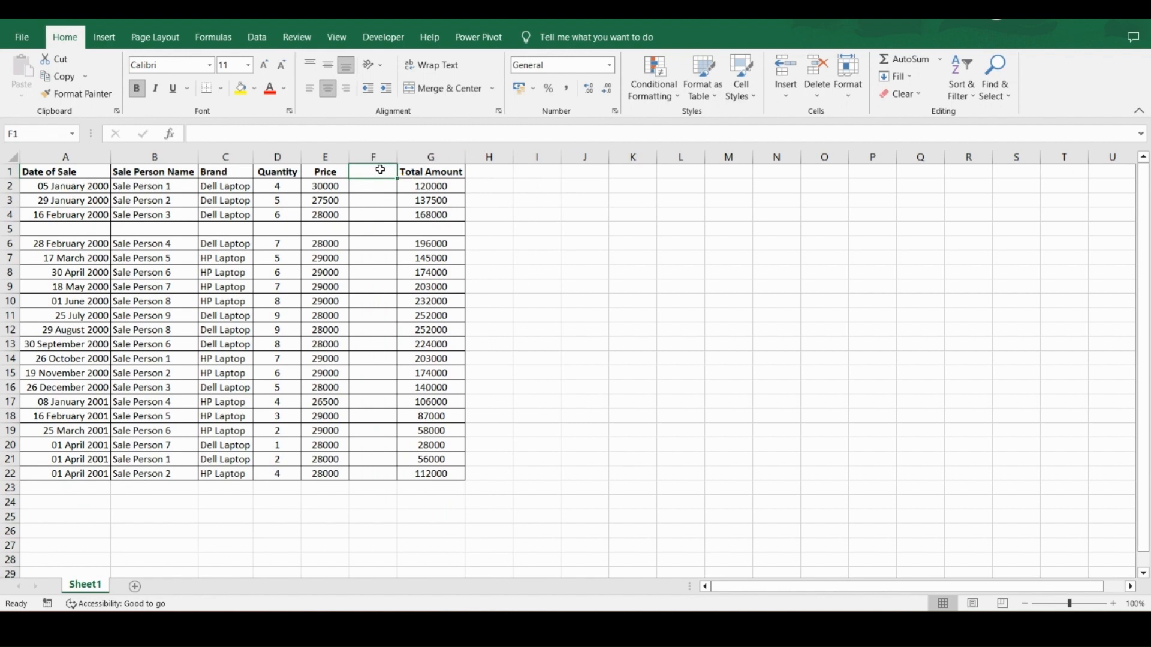
# - Undo the column and row insertions and select the whole sales table A1:F21
pyautogui.hotkey('ctrl', 'z')
pyautogui.hotkey('ctrl', 'z')
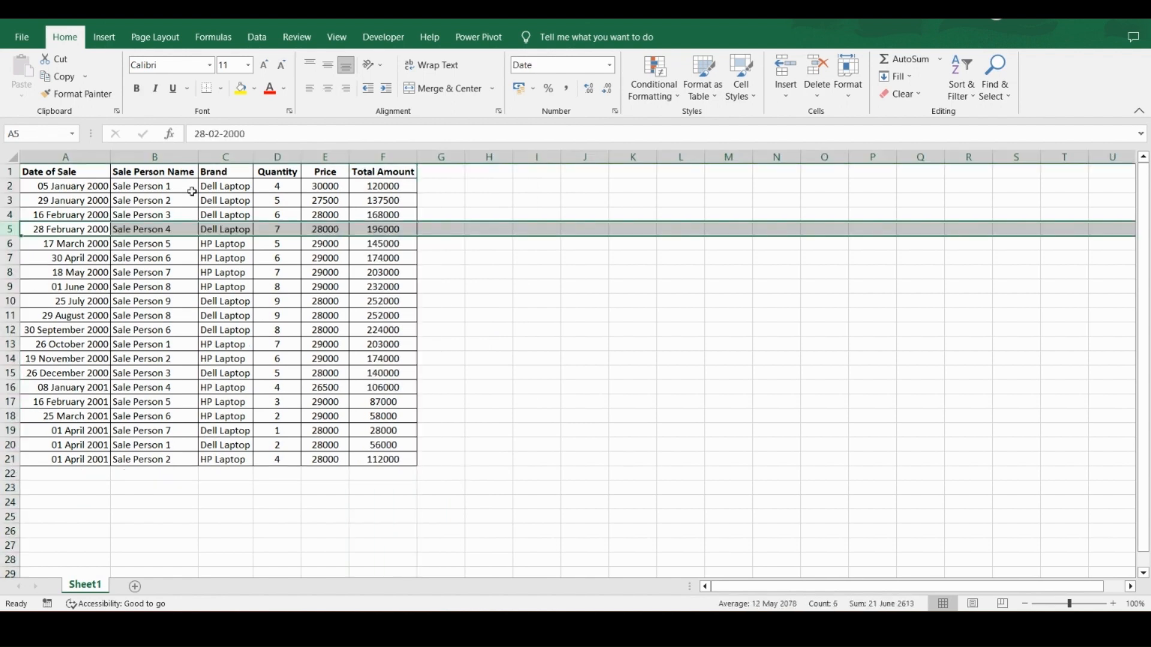
pyautogui.click(93, 169)
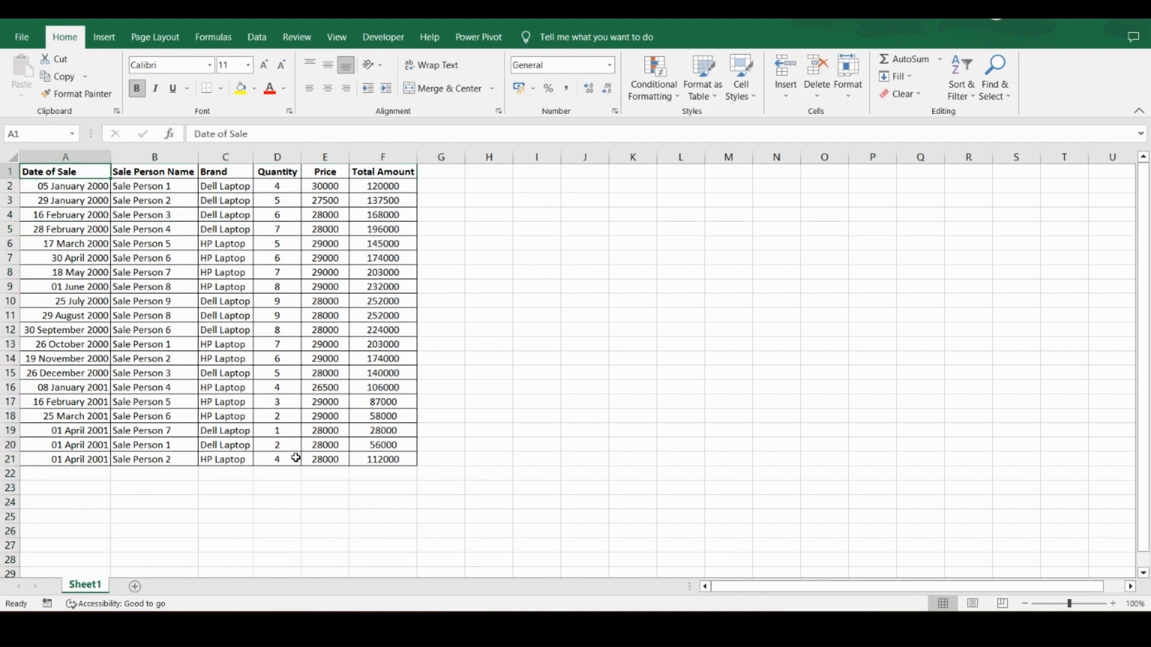
pyautogui.keyDown('shift'); pyautogui.click(396, 463); pyautogui.keyUp('shift')
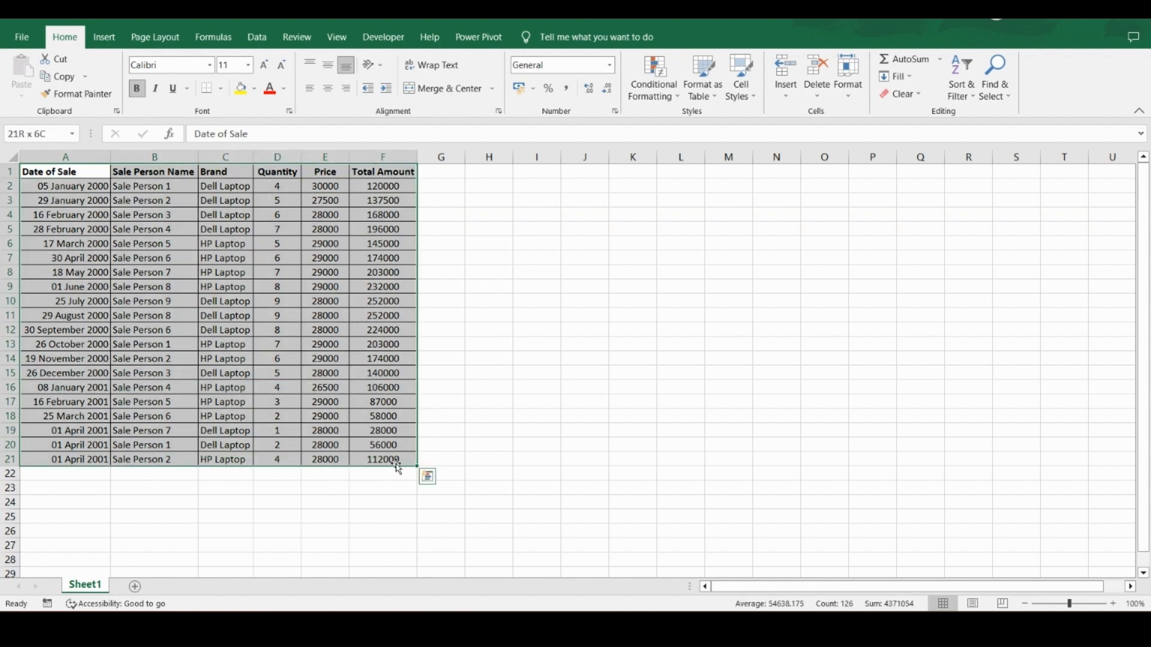
# - Insert a blank row above row 4, between the January and February 2000 sales
pyautogui.click(11, 213)
pyautogui.rightClick(11, 214)
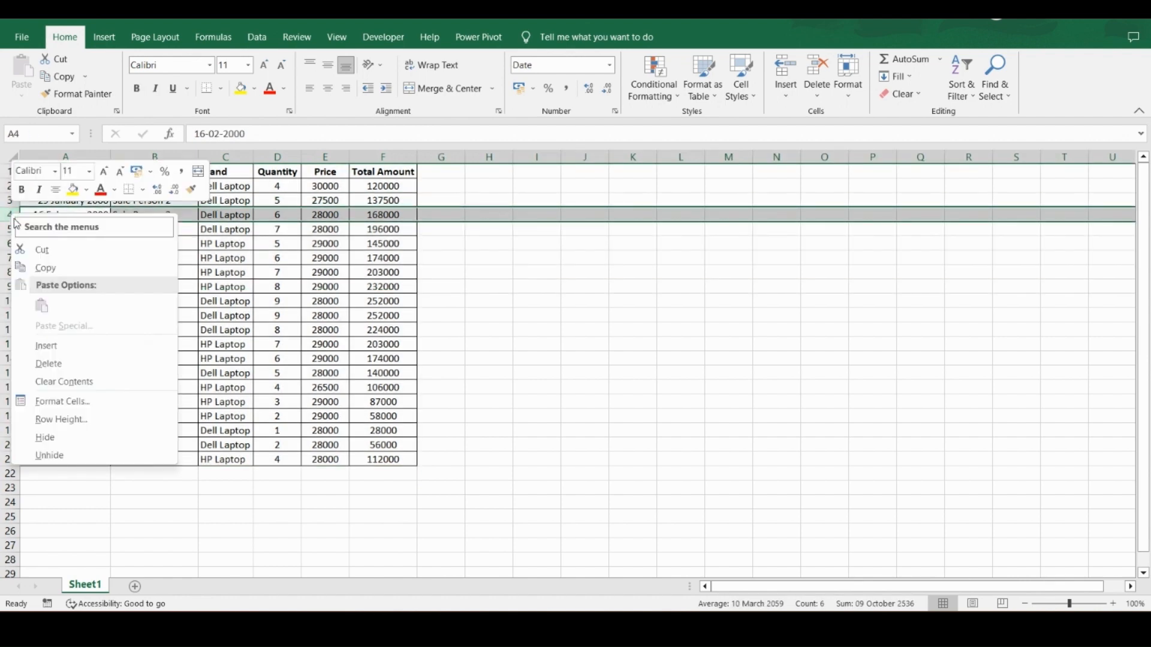
pyautogui.click(80, 353)
# - Sum the January total amounts F2:F3 in cell F4 with AutoSum
pyautogui.click(369, 216)
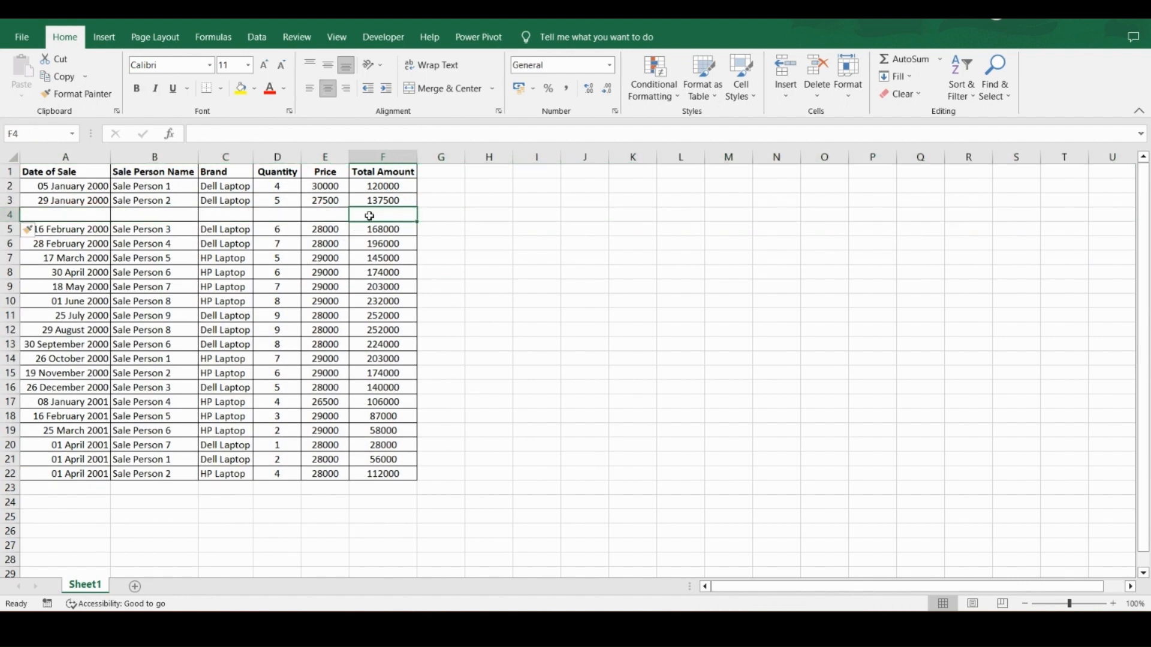
pyautogui.click(211, 37)
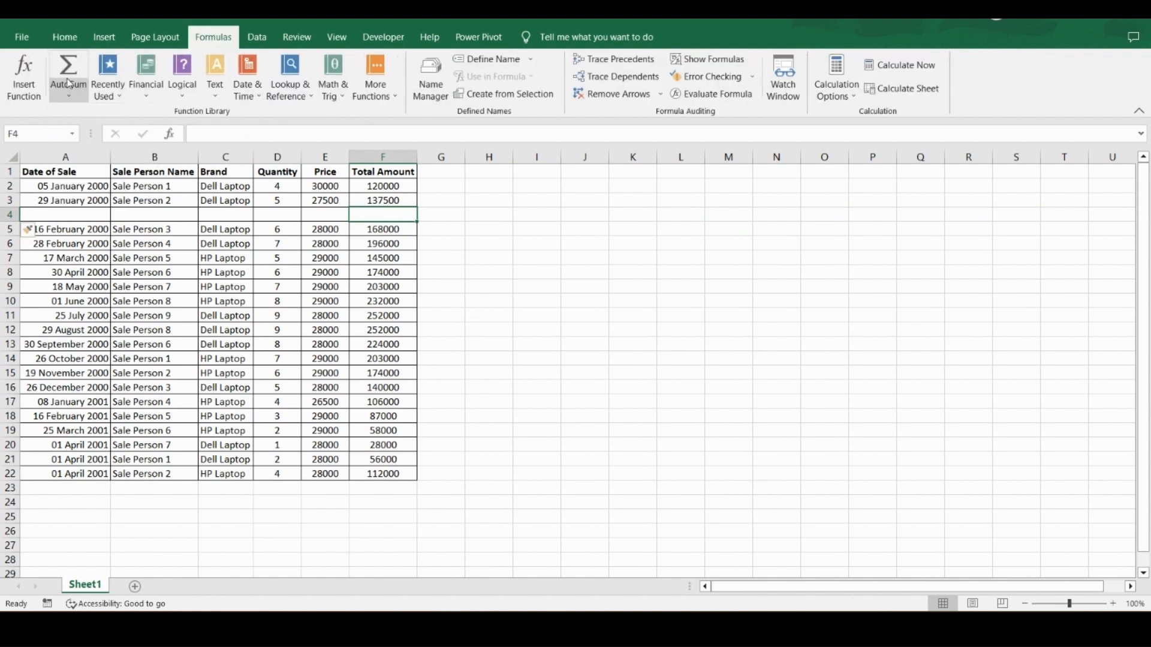
pyautogui.click(70, 84)
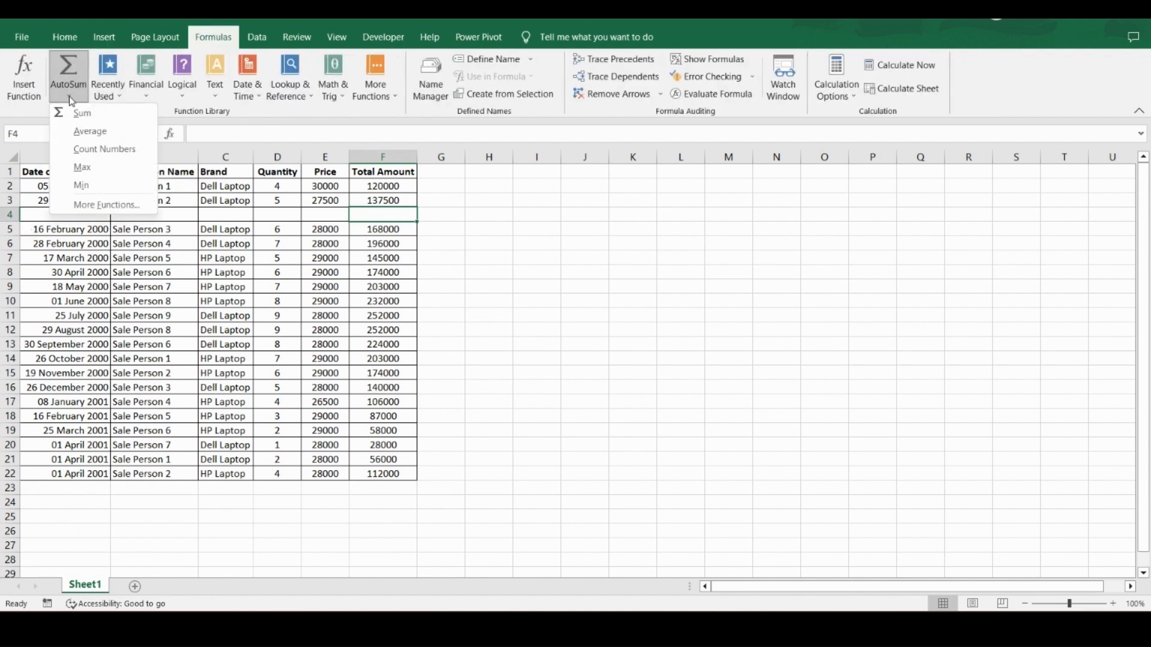
pyautogui.click(74, 113)
pyautogui.press('Return')
pyautogui.press('Up')
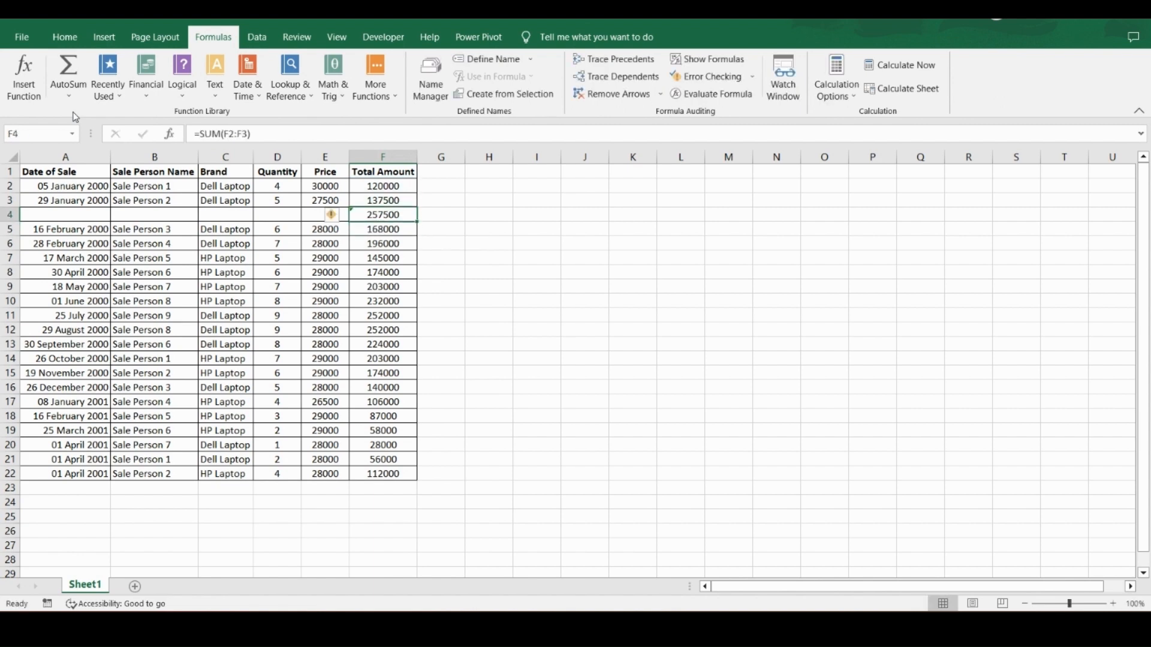
# - Delete the January subtotal row 4 and return to cell A1
pyautogui.click(10, 214)
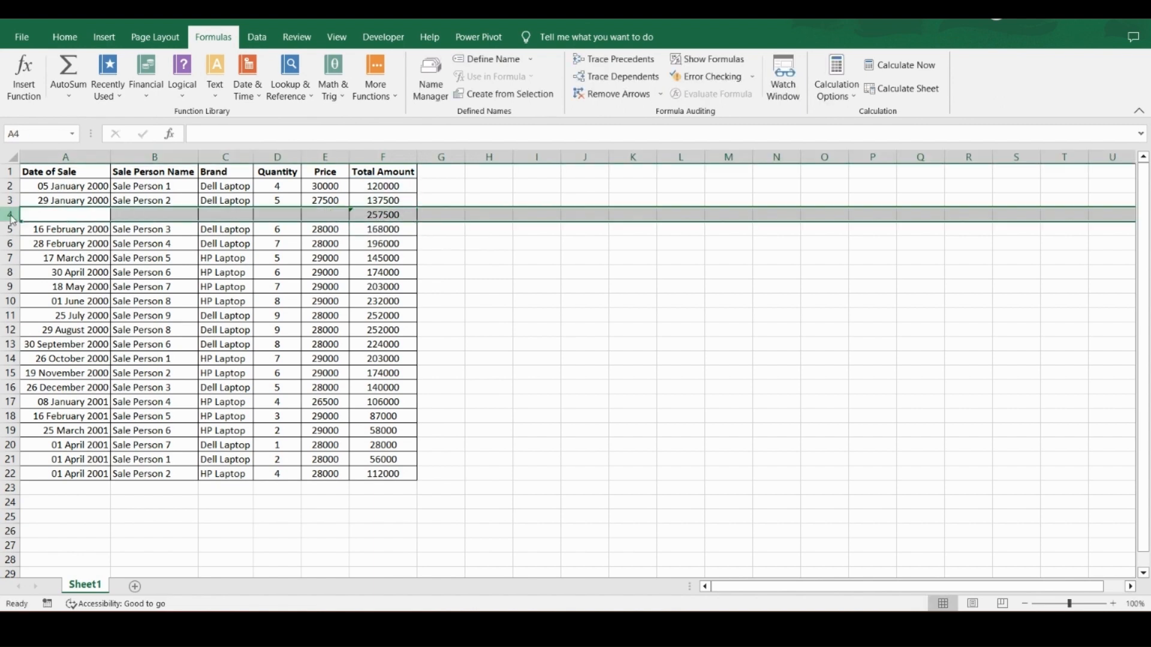
pyautogui.rightClick(10, 214)
pyautogui.click(96, 365)
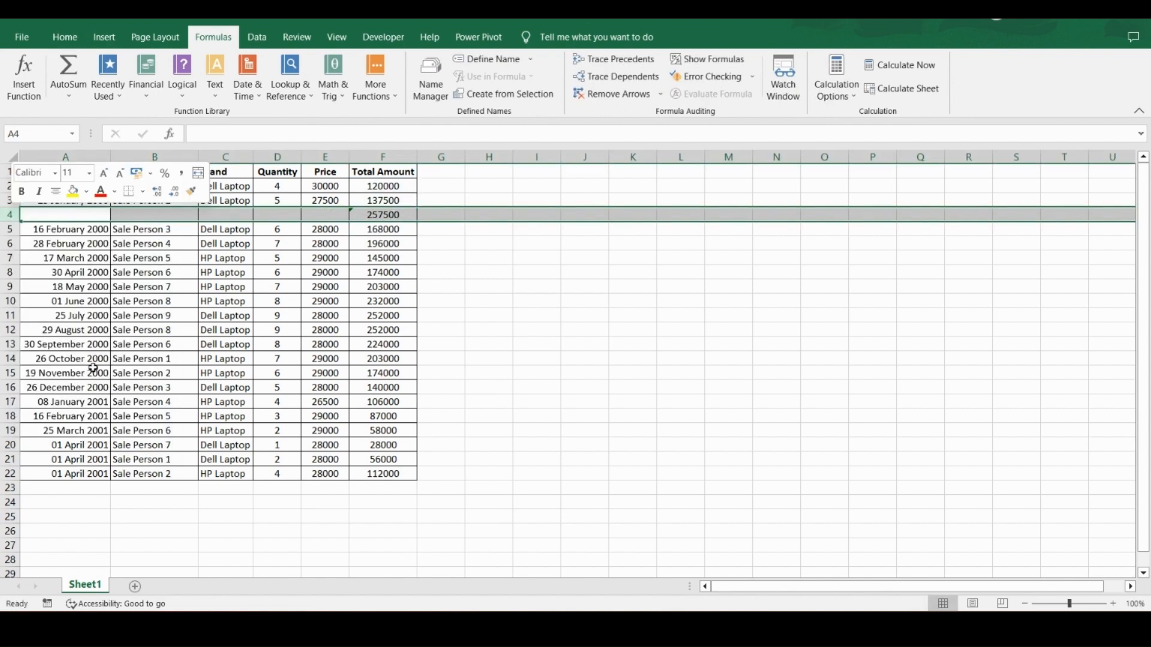
pyautogui.click(87, 171)
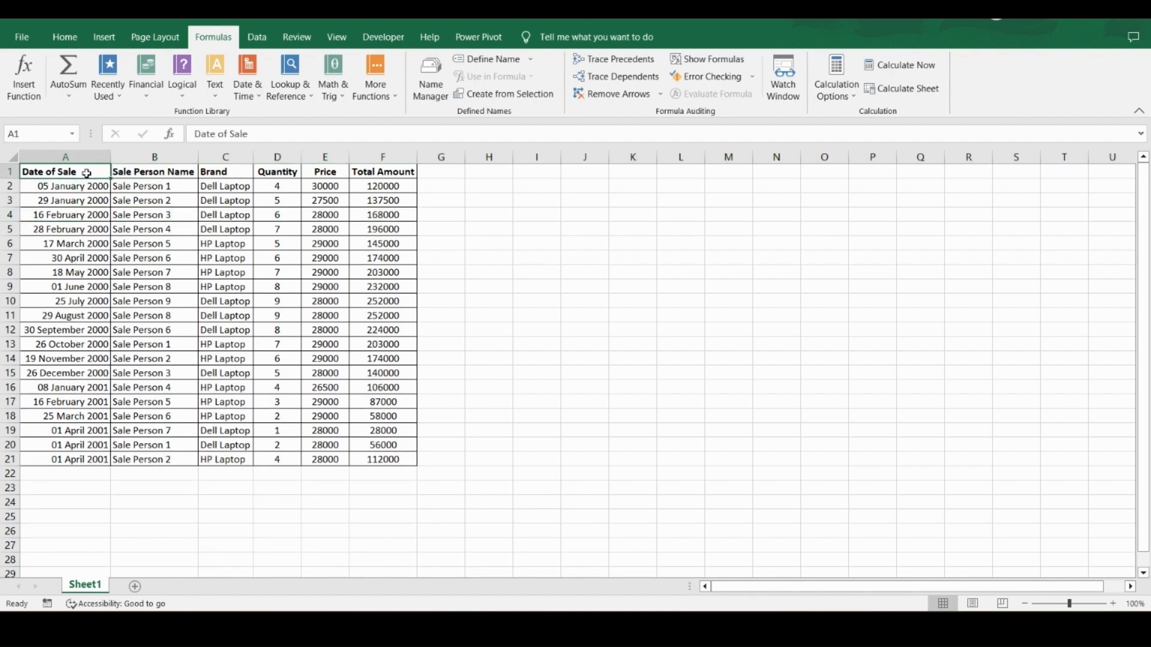
pyautogui.click(64, 37)
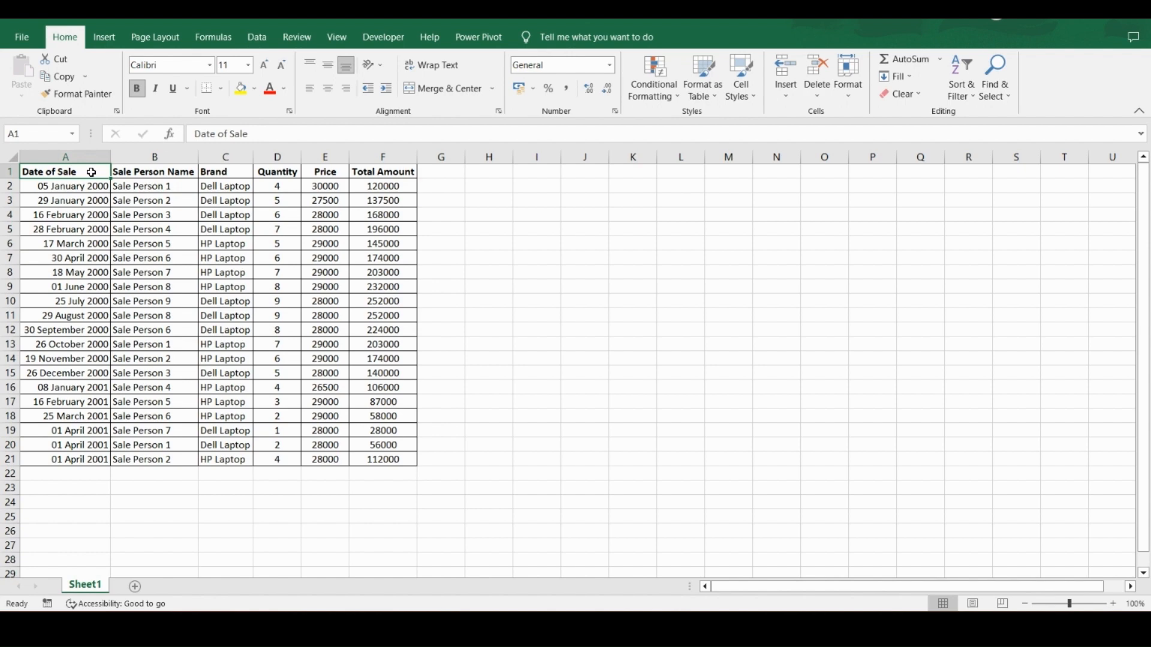
pyautogui.click(171, 200)
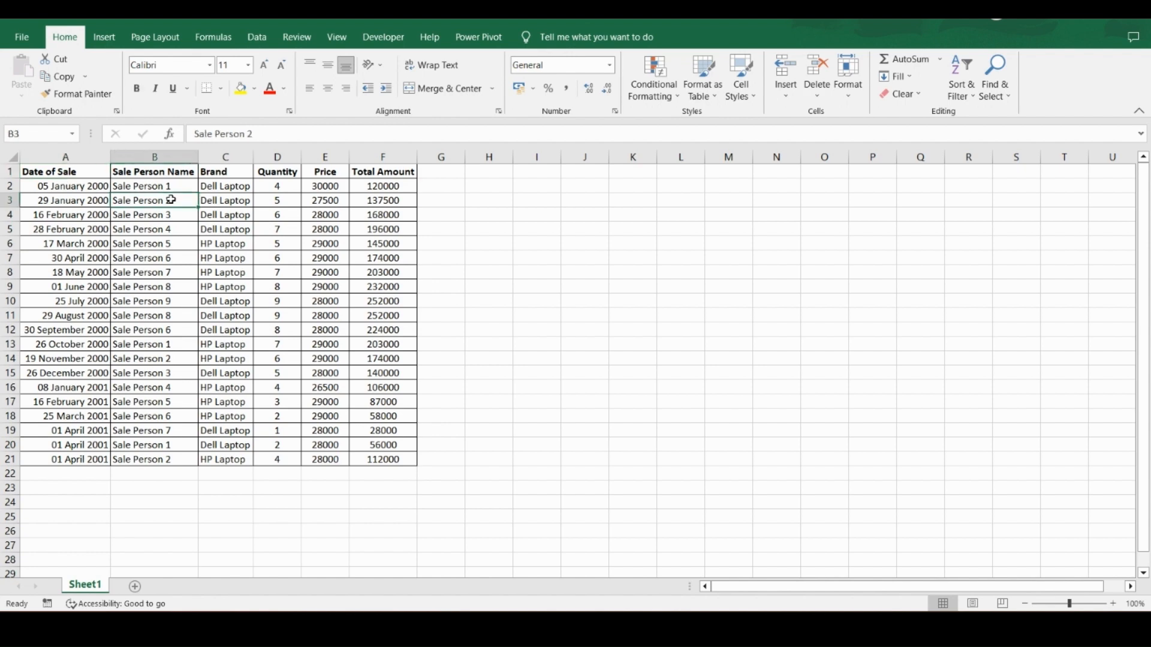
pyautogui.click(90, 169)
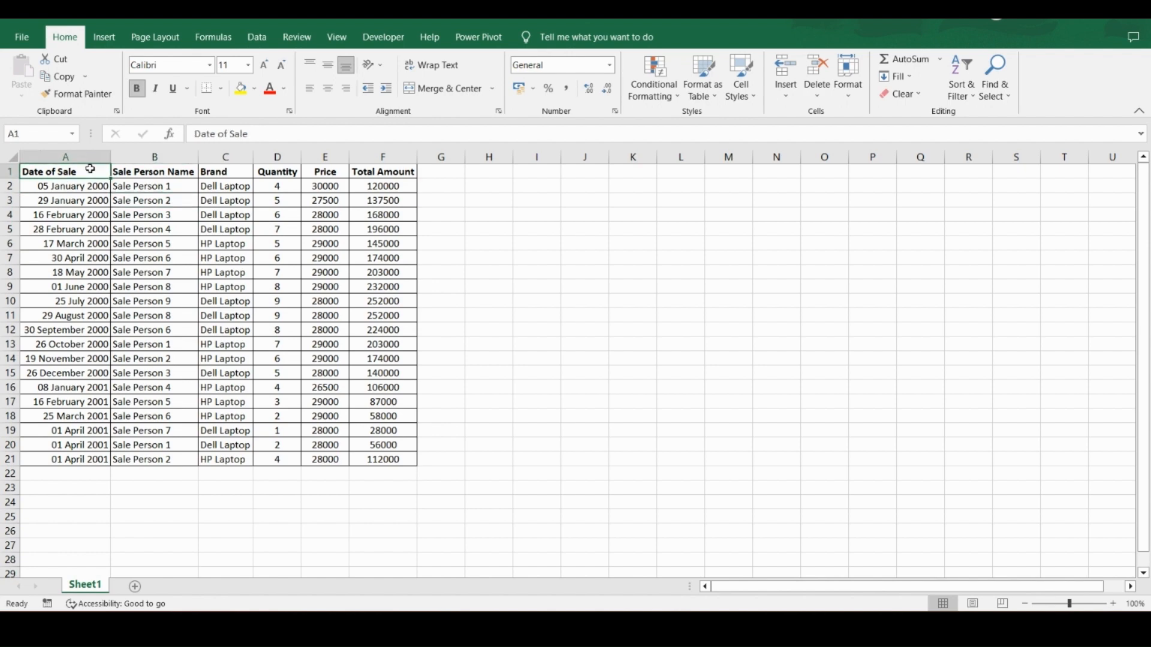
# - Open the recommended PivotTables for the sales table and preview the suggested summaries by sale person, price and brand
pyautogui.click(98, 41)
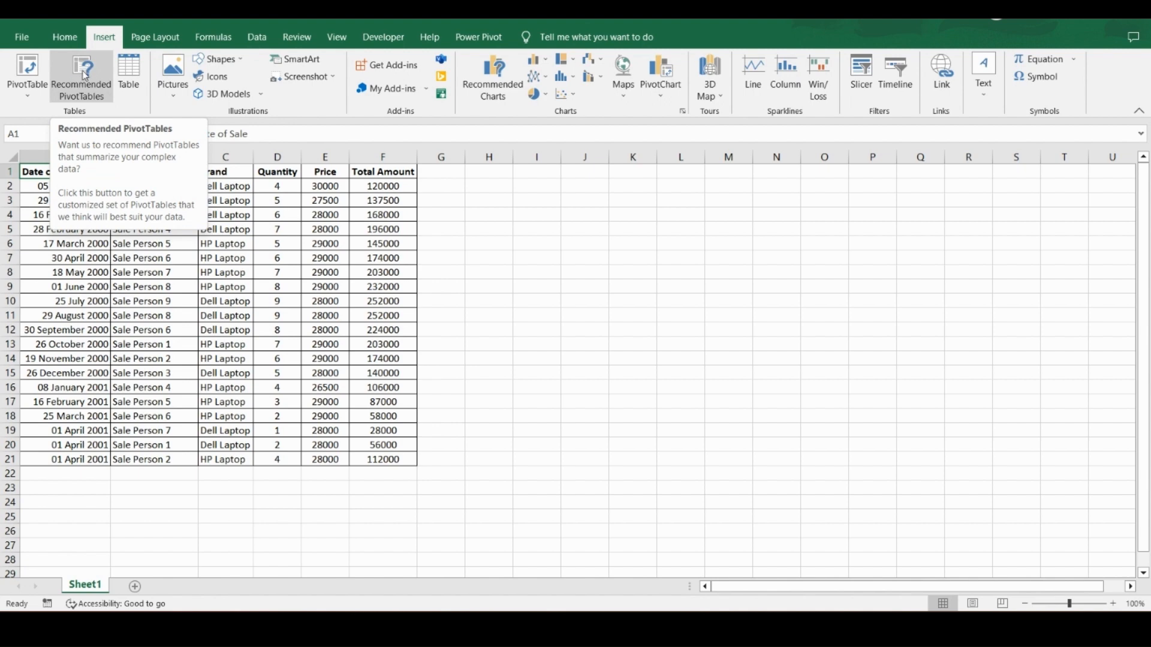
pyautogui.click(87, 73)
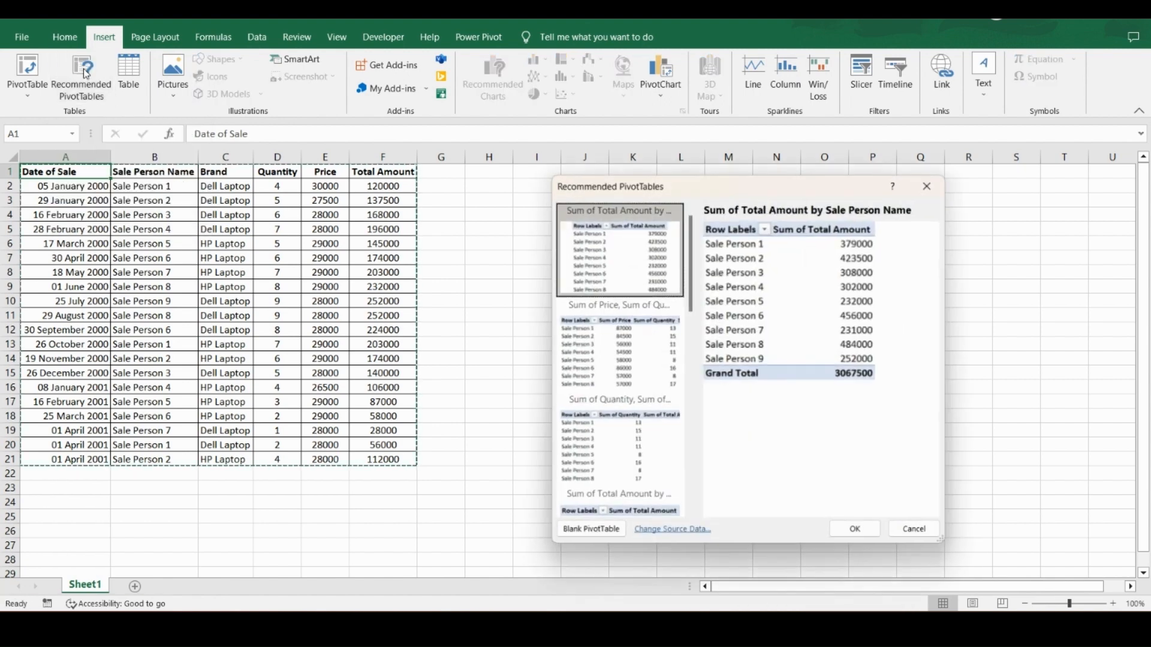
pyautogui.click(620, 354)
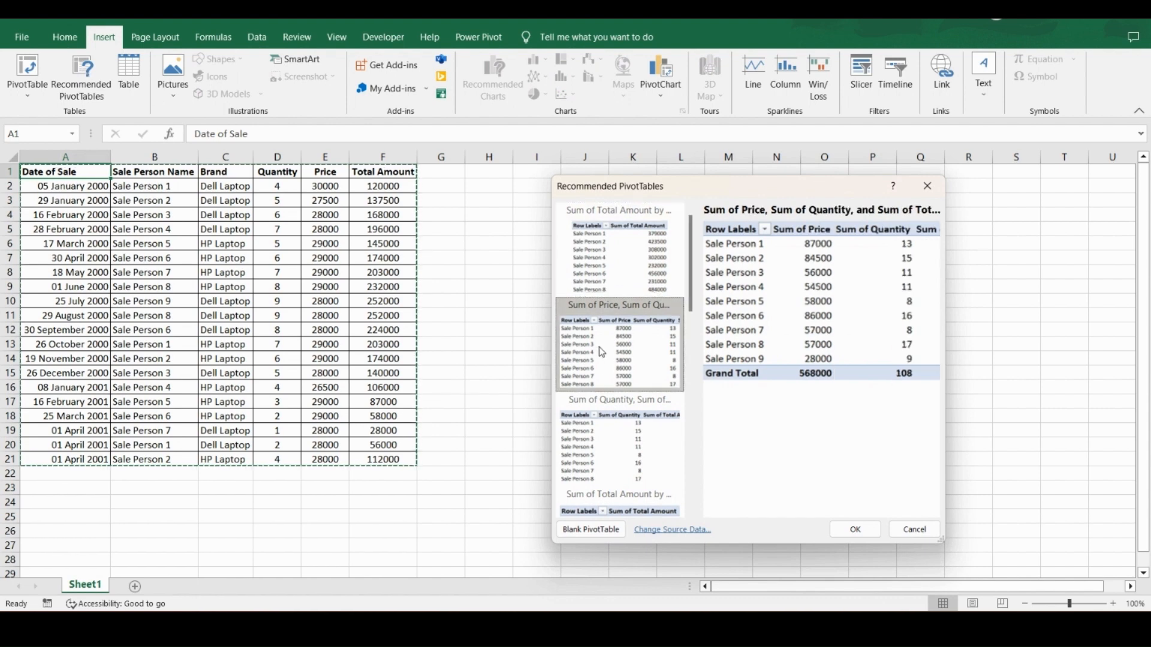
pyautogui.click(622, 436)
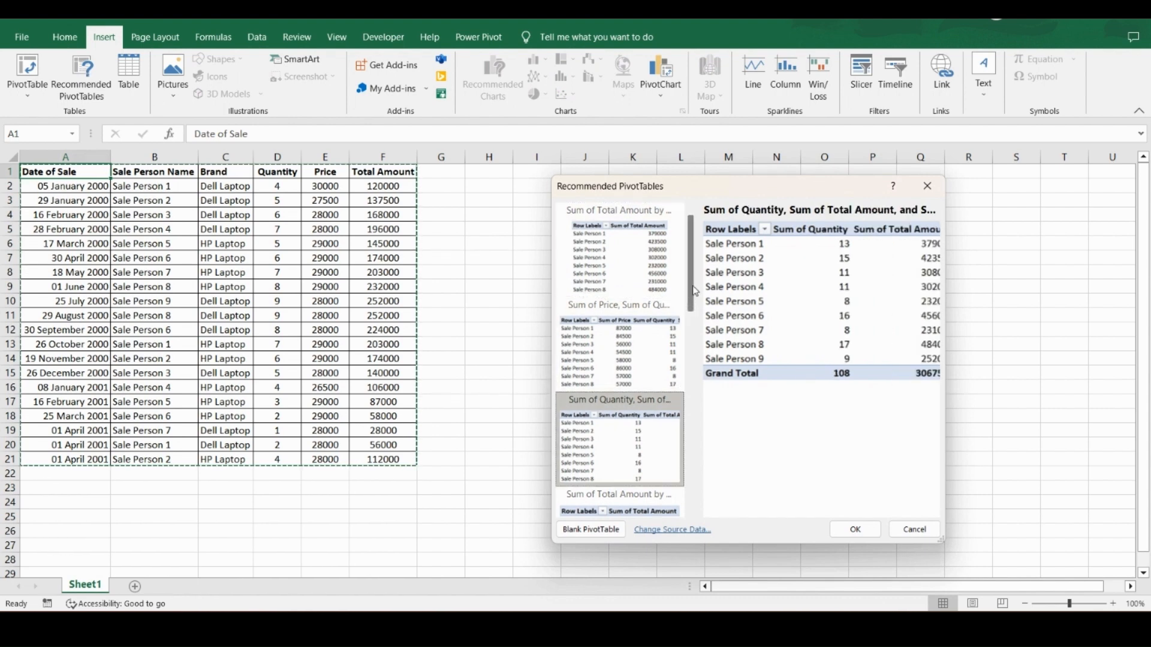
pyautogui.moveTo(695, 291); pyautogui.dragTo(696, 331)
pyautogui.click(659, 393)
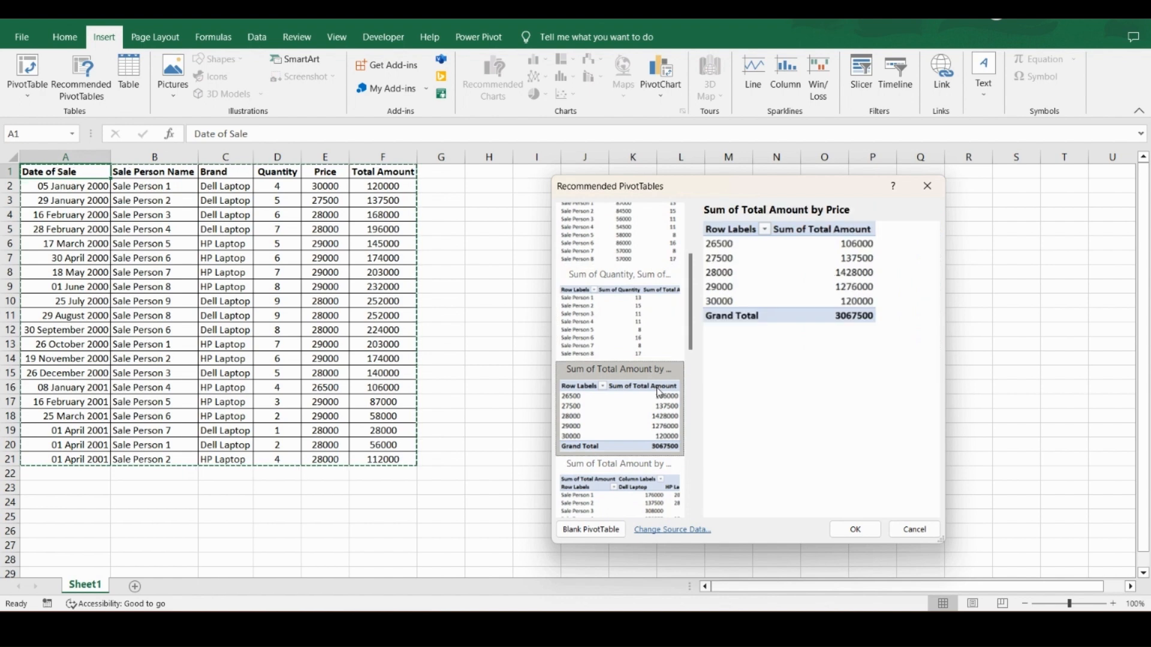
pyautogui.click(648, 475)
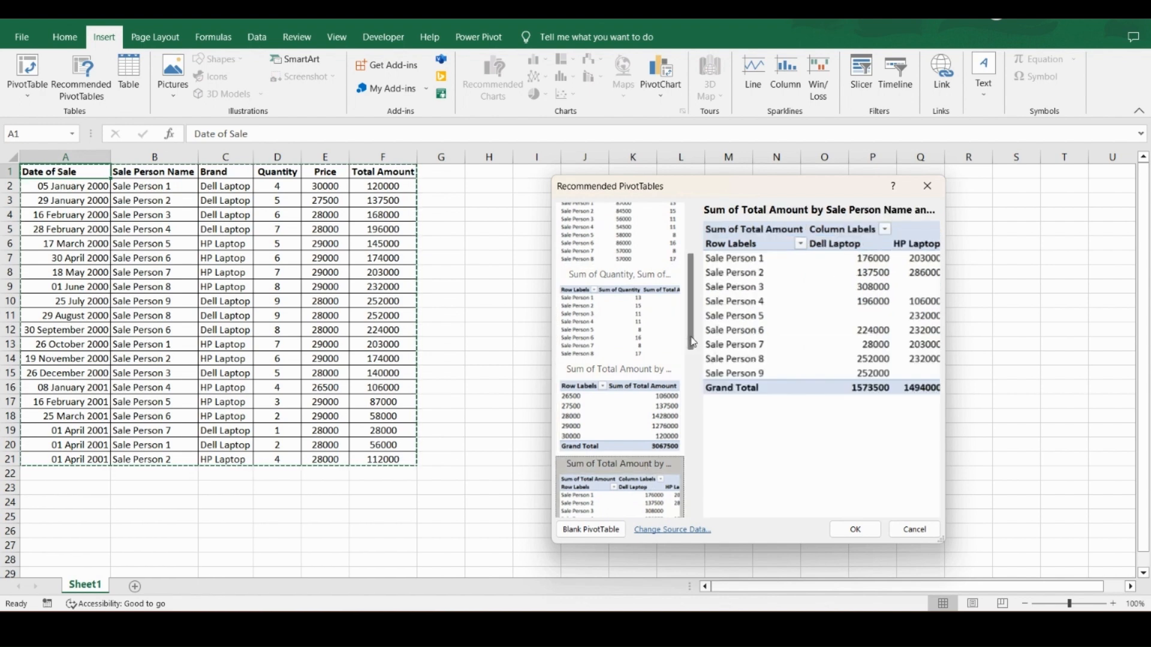
# - Insert the recommended PivotTable Sum of Total Amount by Sale Person Name on a new sheet
pyautogui.moveTo(697, 296); pyautogui.dragTo(699, 257)
pyautogui.click(632, 270)
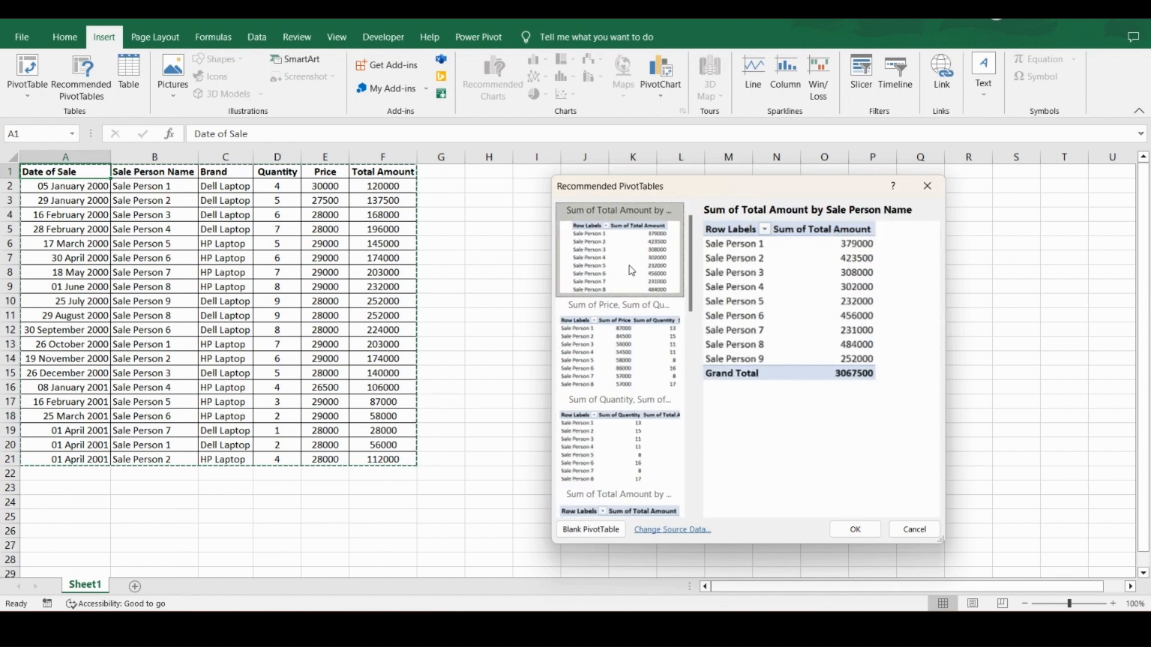
pyautogui.click(860, 529)
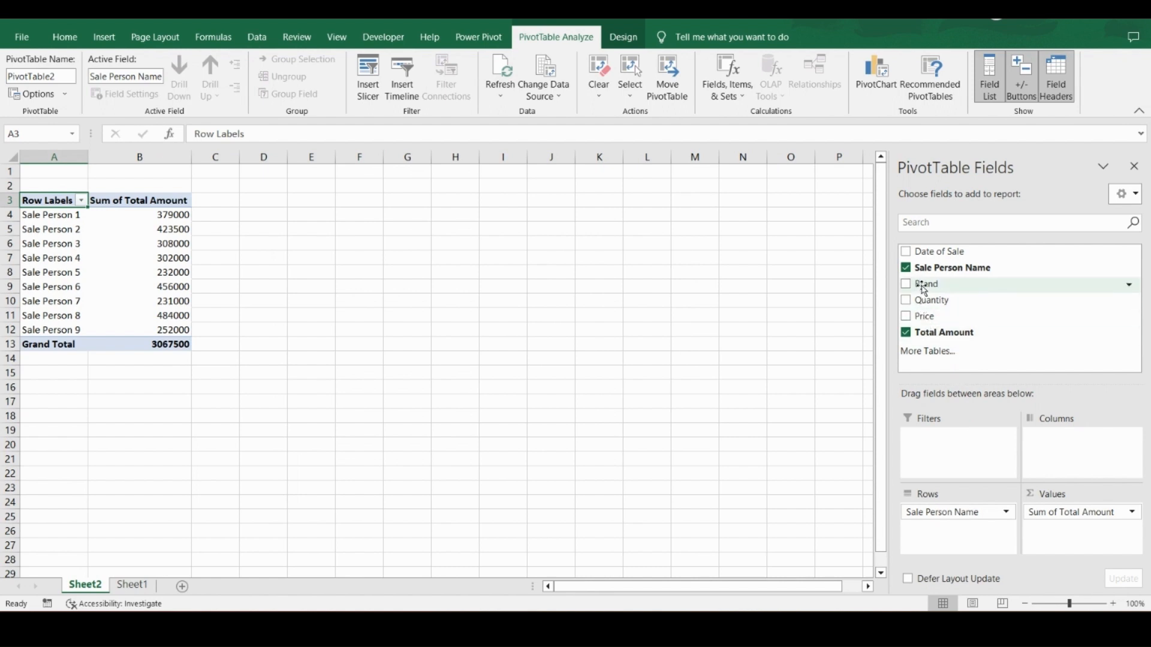
# - Add Brand to the PivotTable columns, remove Sale Person Name, and move Brand to the rows
pyautogui.moveTo(923, 290); pyautogui.dragTo(1058, 448)
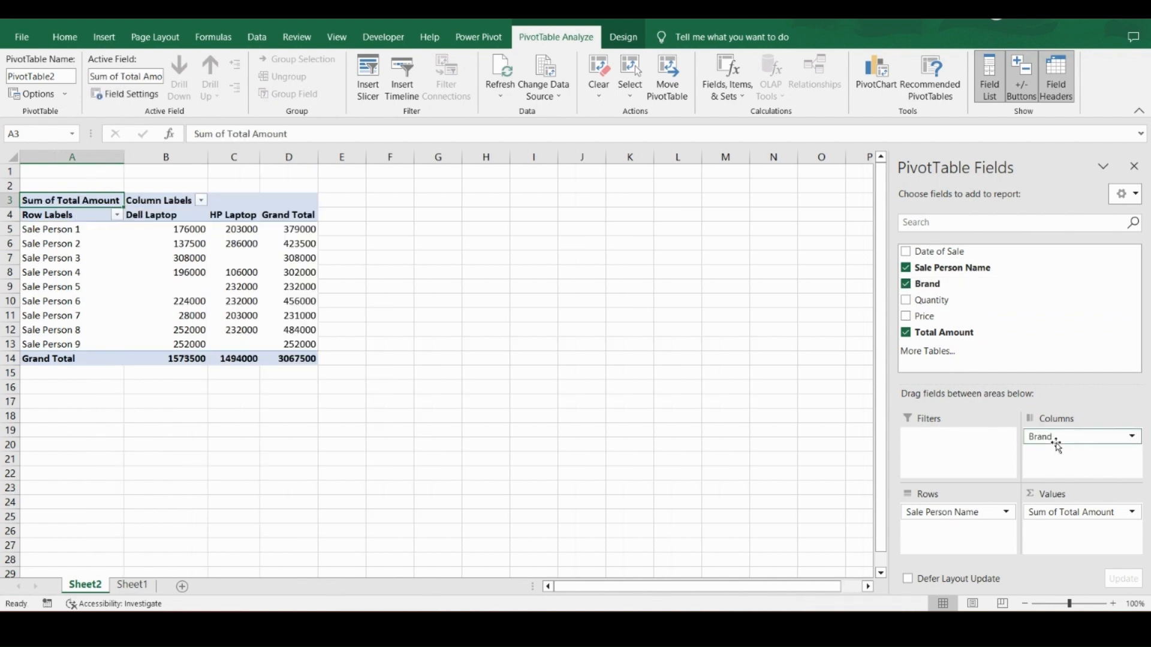
pyautogui.click(905, 268)
pyautogui.moveTo(1051, 437); pyautogui.dragTo(956, 525)
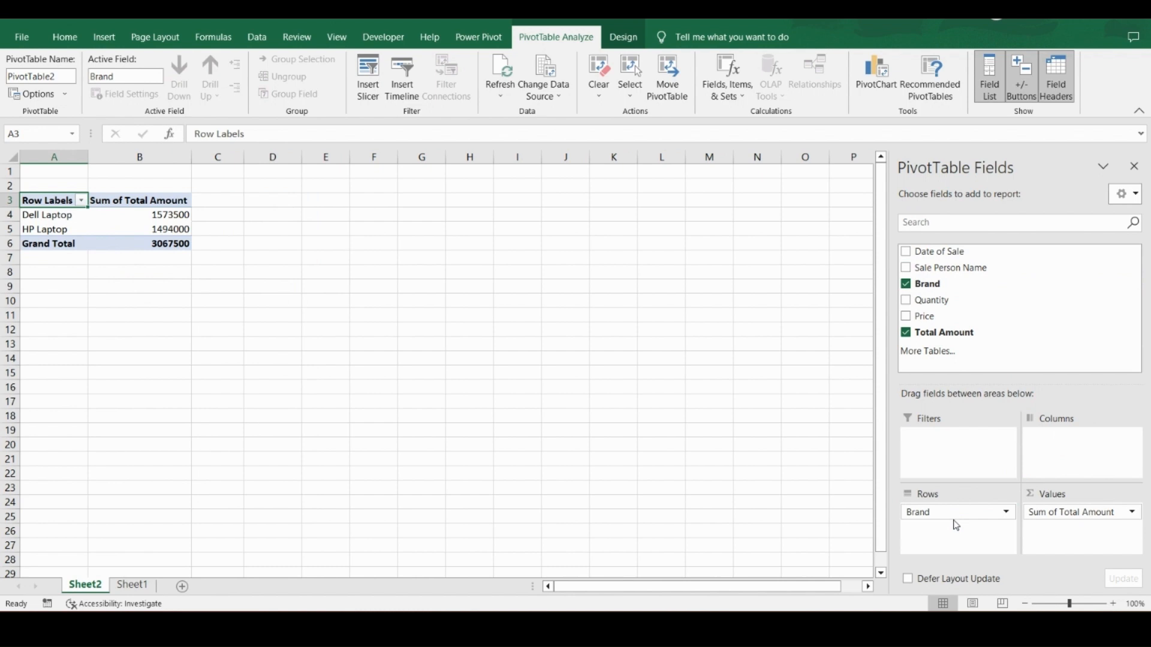
# - Put Sale Person Name back in the PivotTable rows and remove Brand
pyautogui.click(906, 268)
pyautogui.click(907, 284)
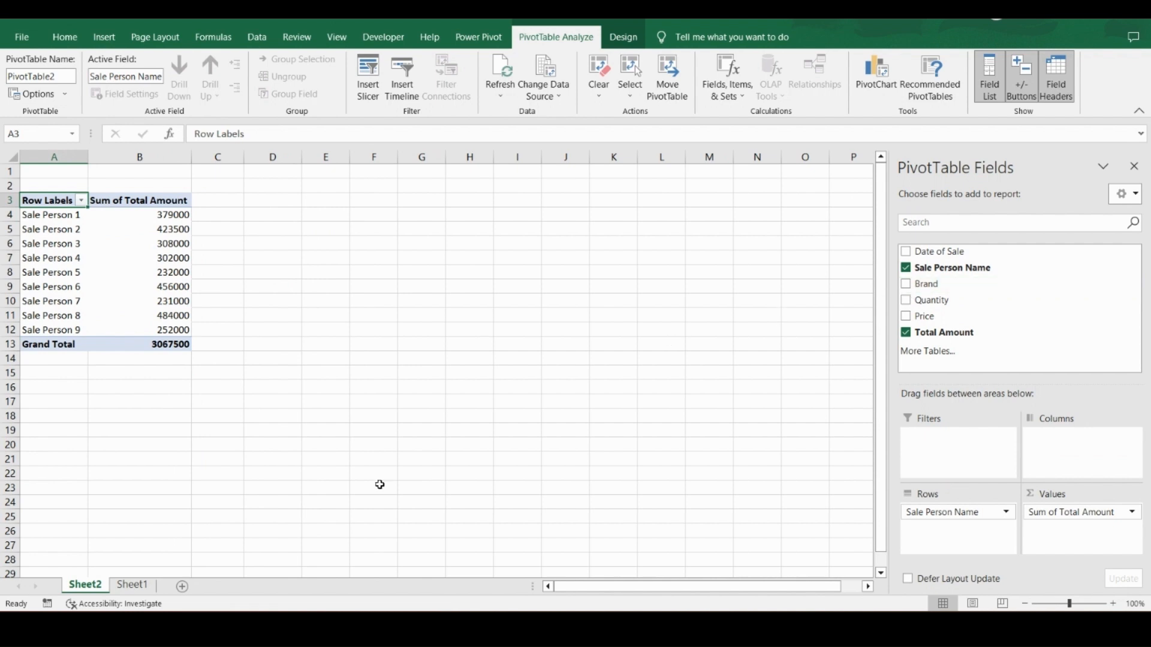
# - Start a new PivotTable from Sheet1 and reselect A1:F21 as its source range
pyautogui.click(133, 586)
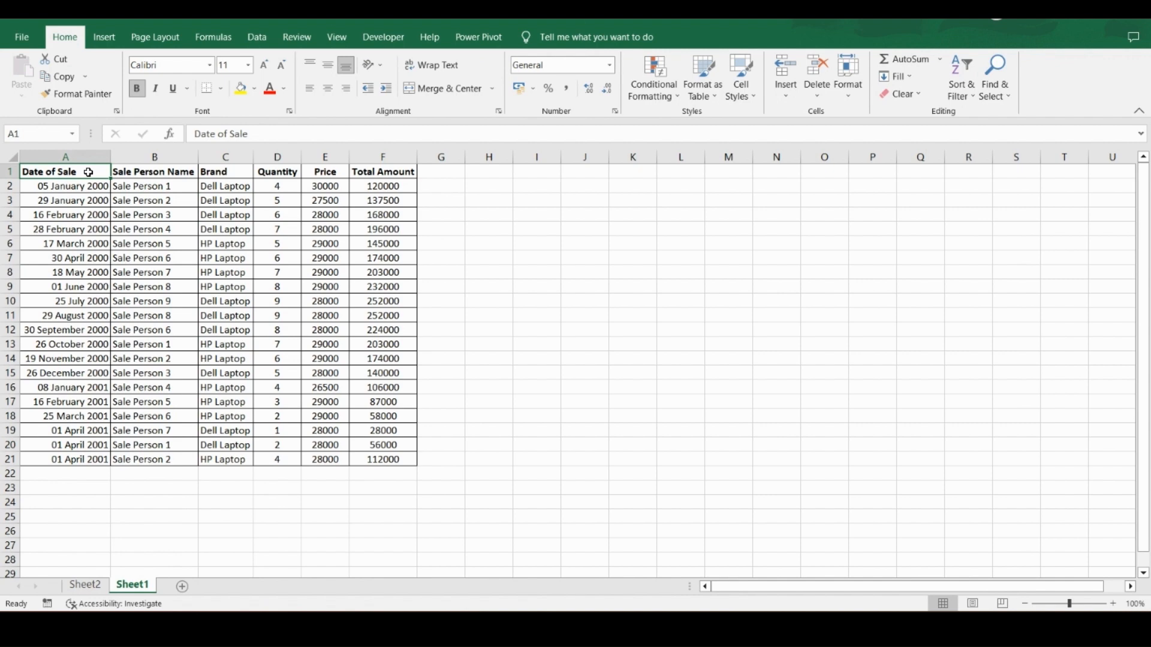
pyautogui.click(102, 38)
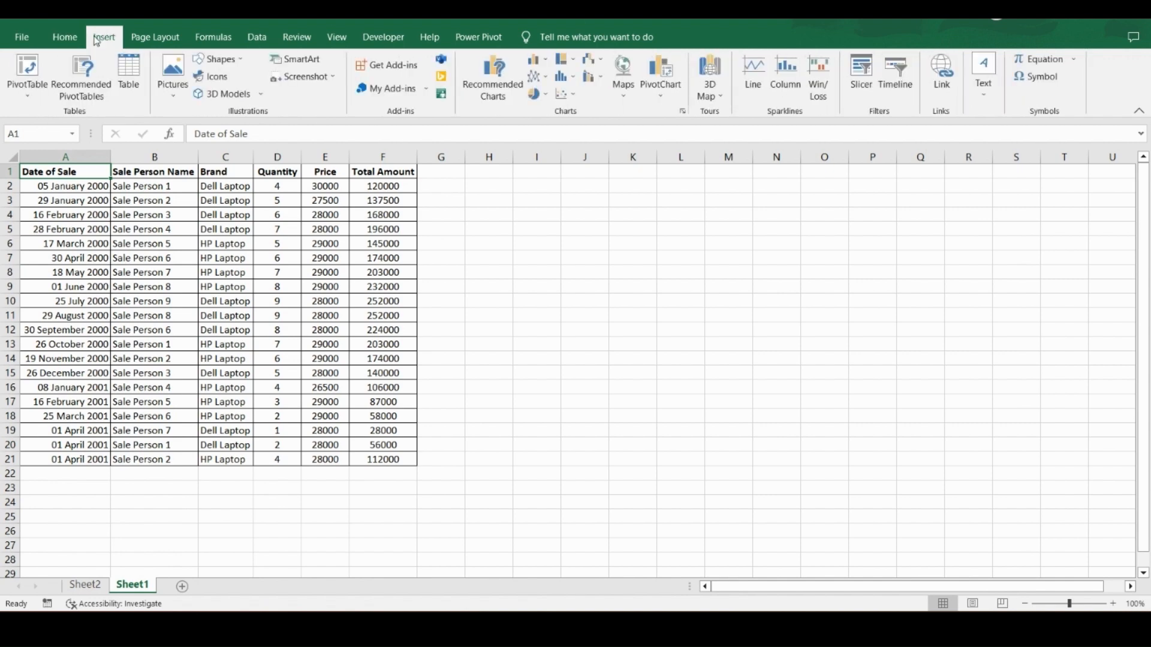
pyautogui.click(31, 73)
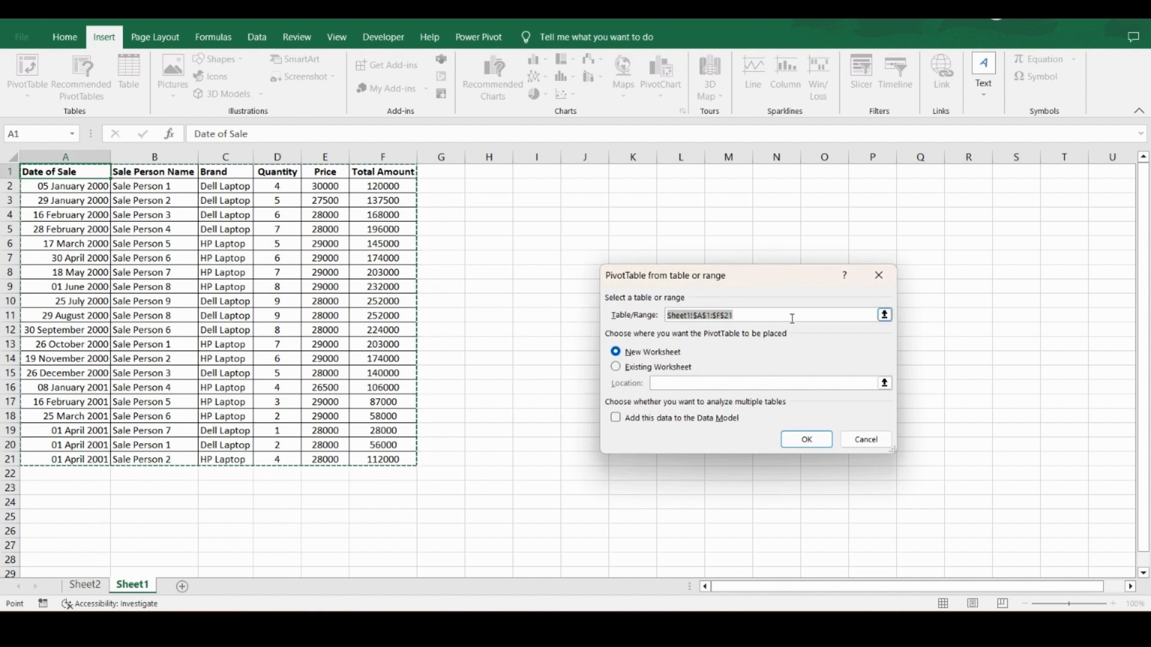
pyautogui.press('BackSpace')
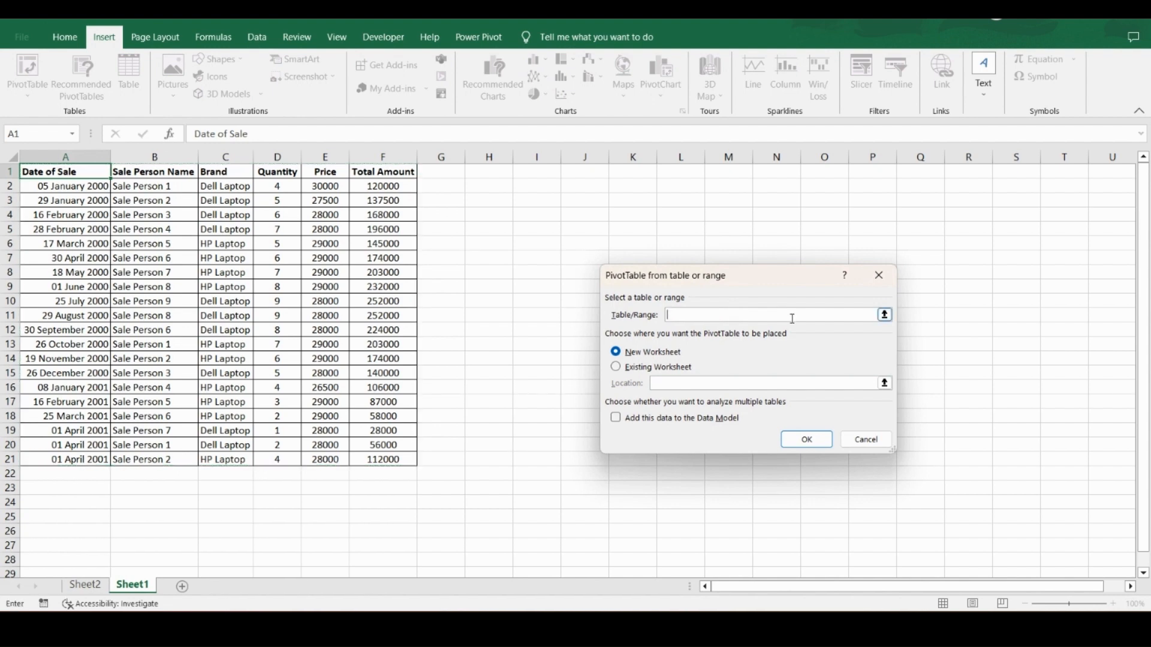
pyautogui.click(885, 316)
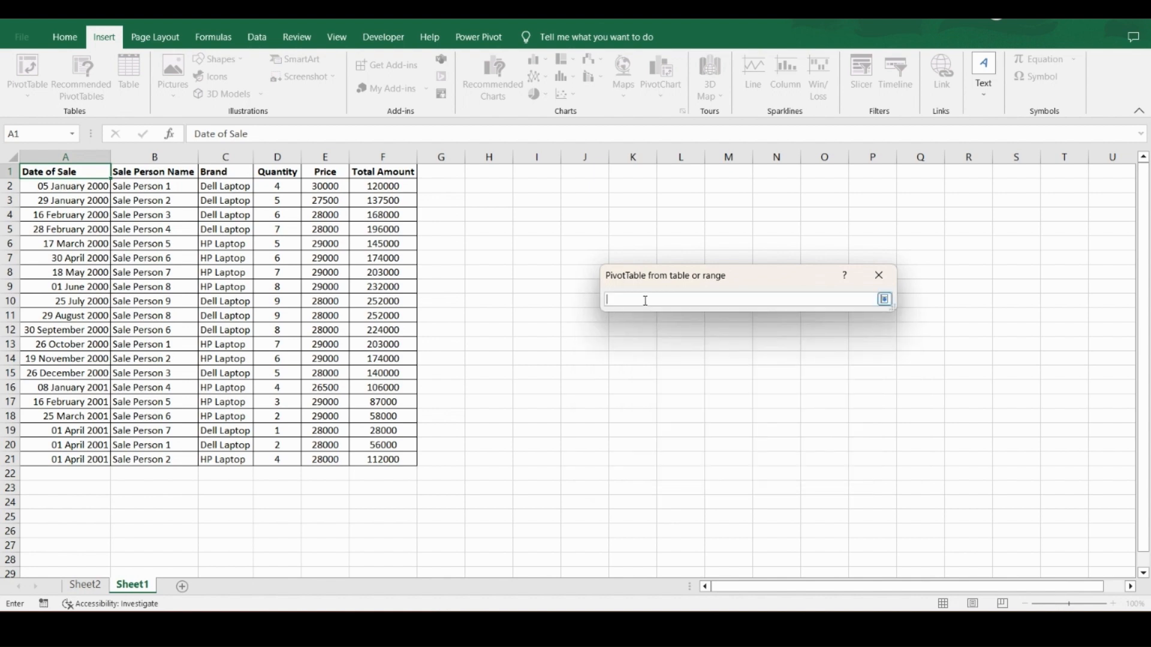
pyautogui.click(106, 177)
pyautogui.moveTo(107, 177); pyautogui.dragTo(377, 458)
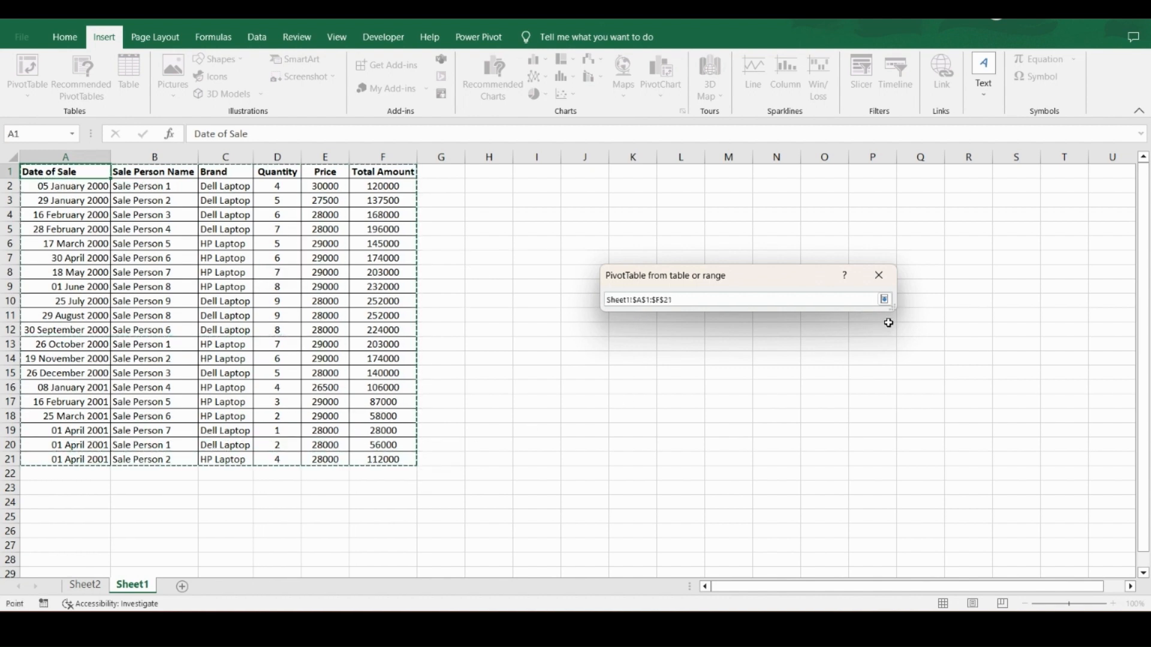
pyautogui.click(885, 300)
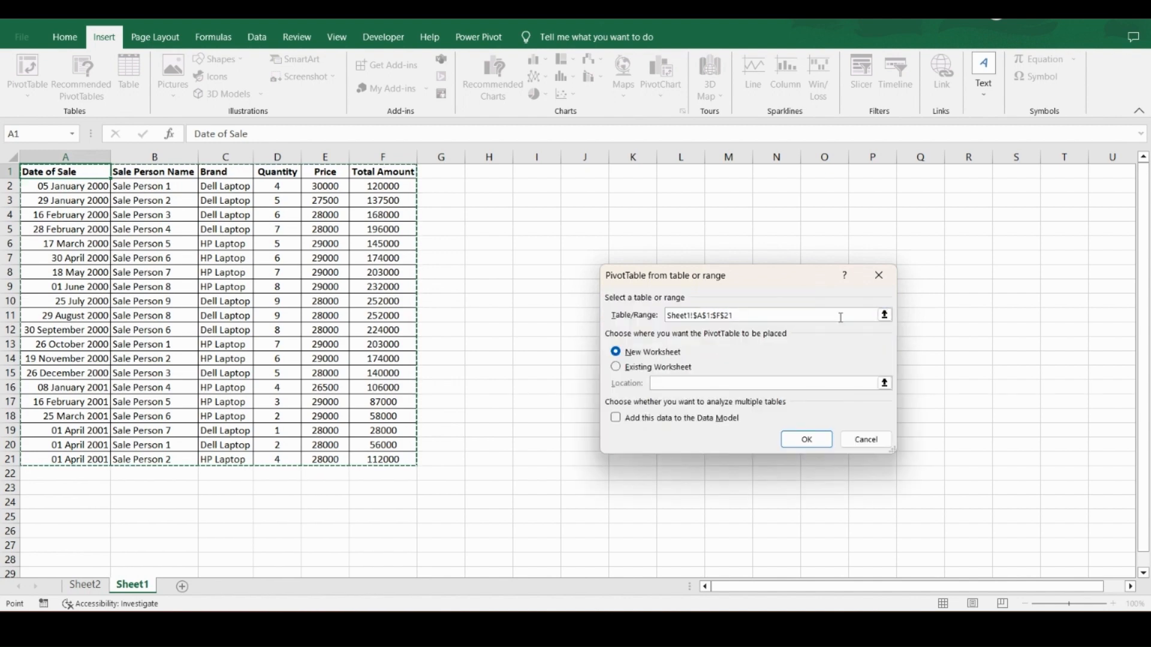
# - Place the PivotTable on the existing worksheet at cell K5 of Sheet1 and create it
pyautogui.click(620, 371)
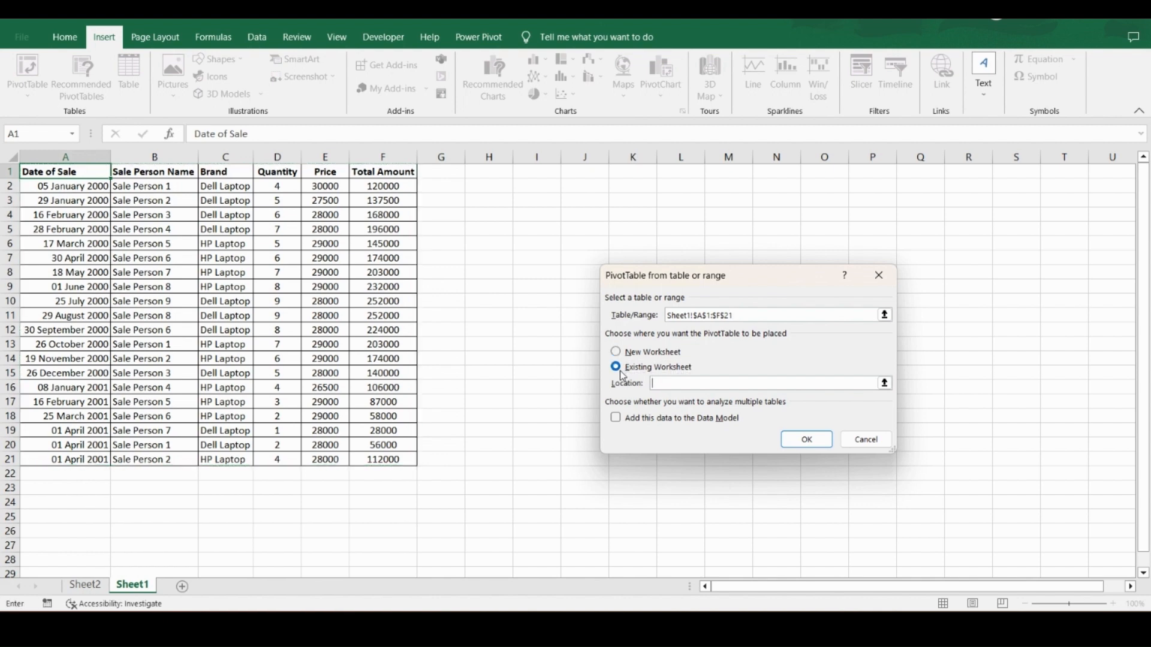
pyautogui.click(617, 353)
pyautogui.click(618, 369)
pyautogui.click(635, 215)
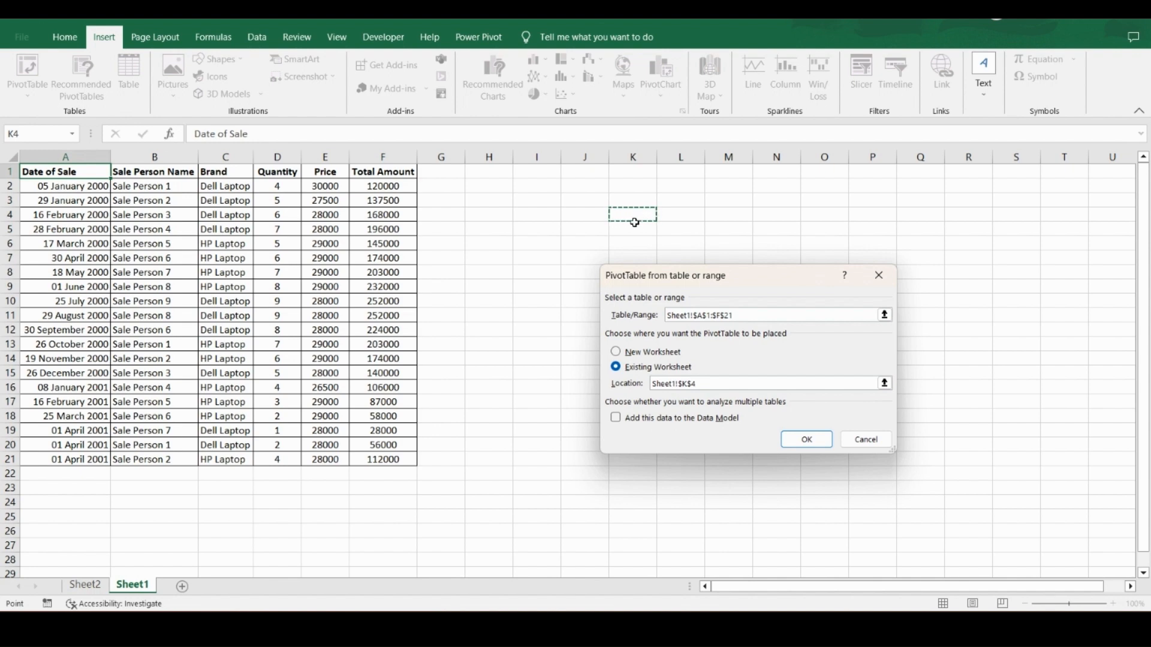
pyautogui.click(634, 229)
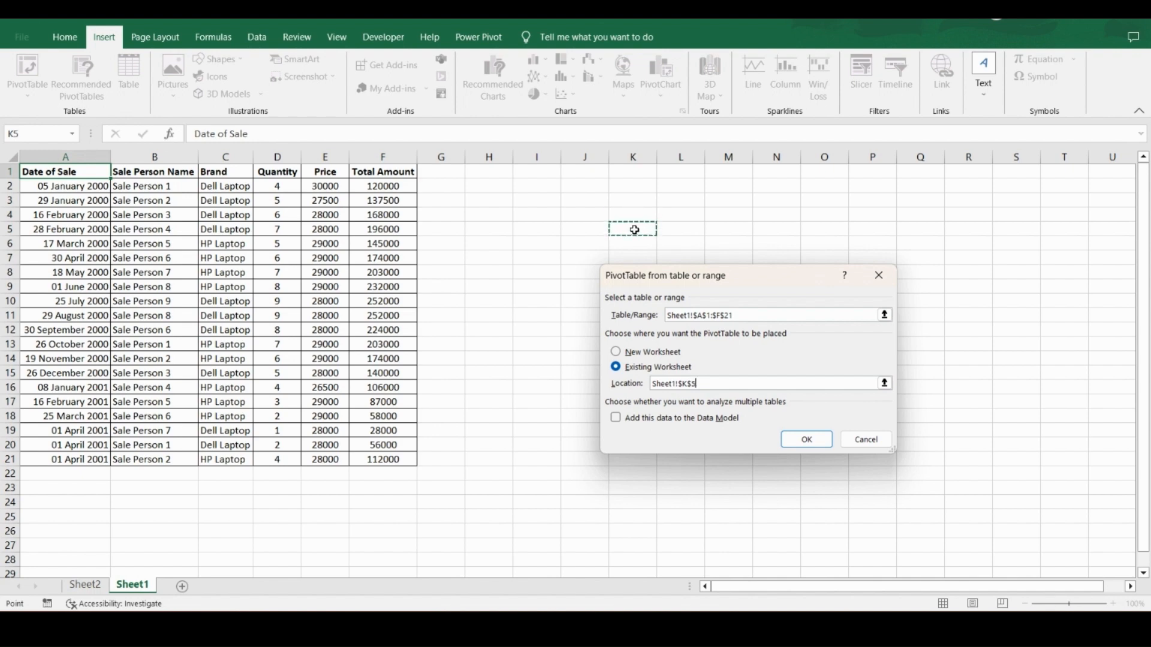
pyautogui.click(823, 441)
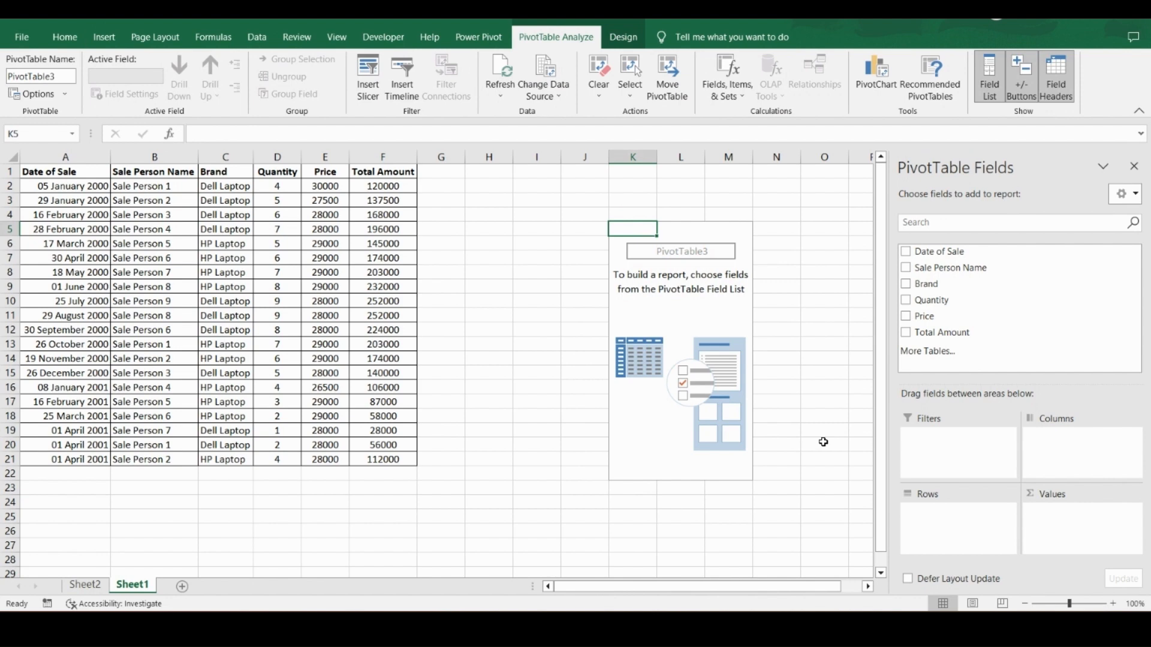
# - Delete columns K to M on Sheet1 together with the empty PivotTable
pyautogui.click(632, 157)
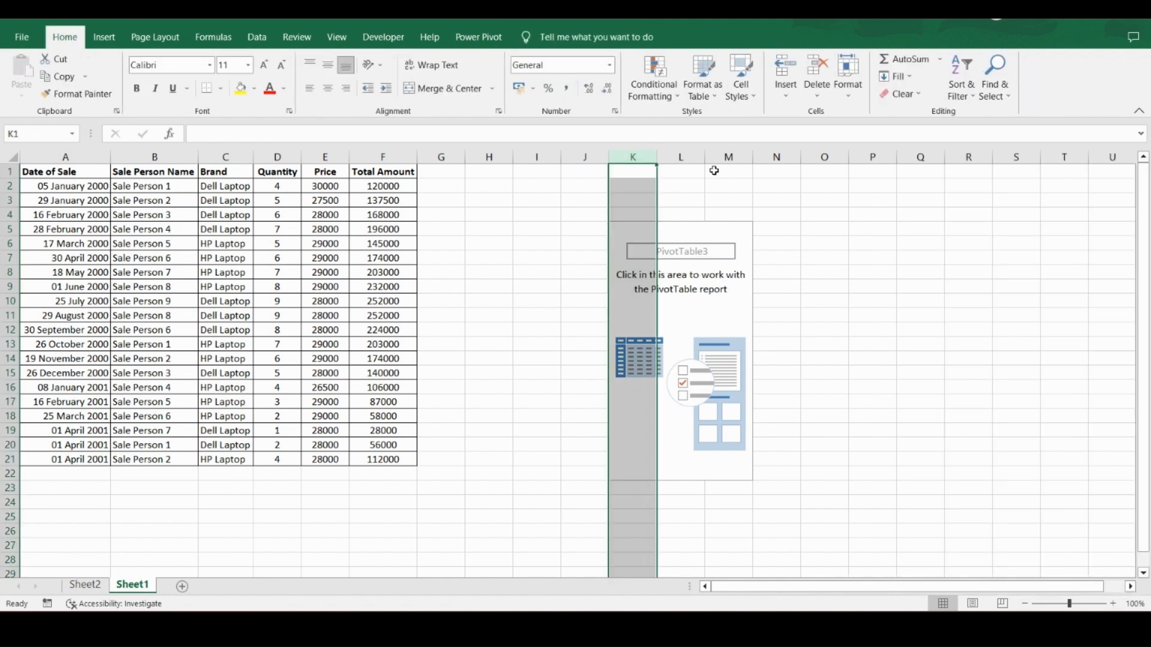
pyautogui.keyDown('shift'); pyautogui.click(744, 155); pyautogui.keyUp('shift')
pyautogui.rightClick(748, 161)
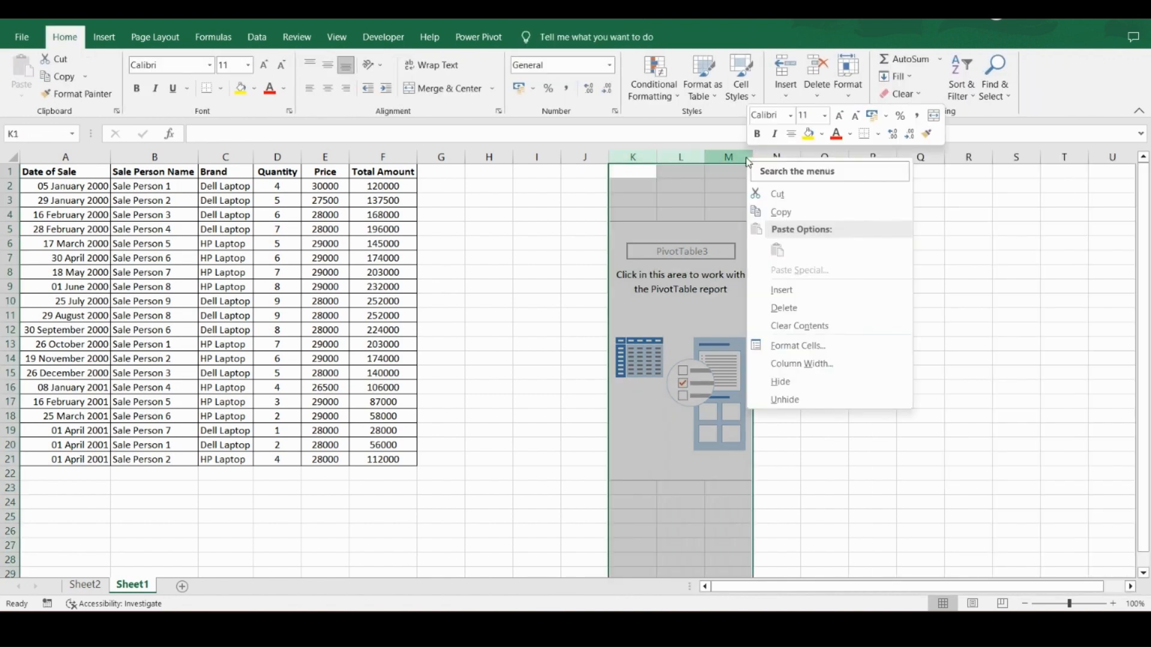
pyautogui.click(841, 308)
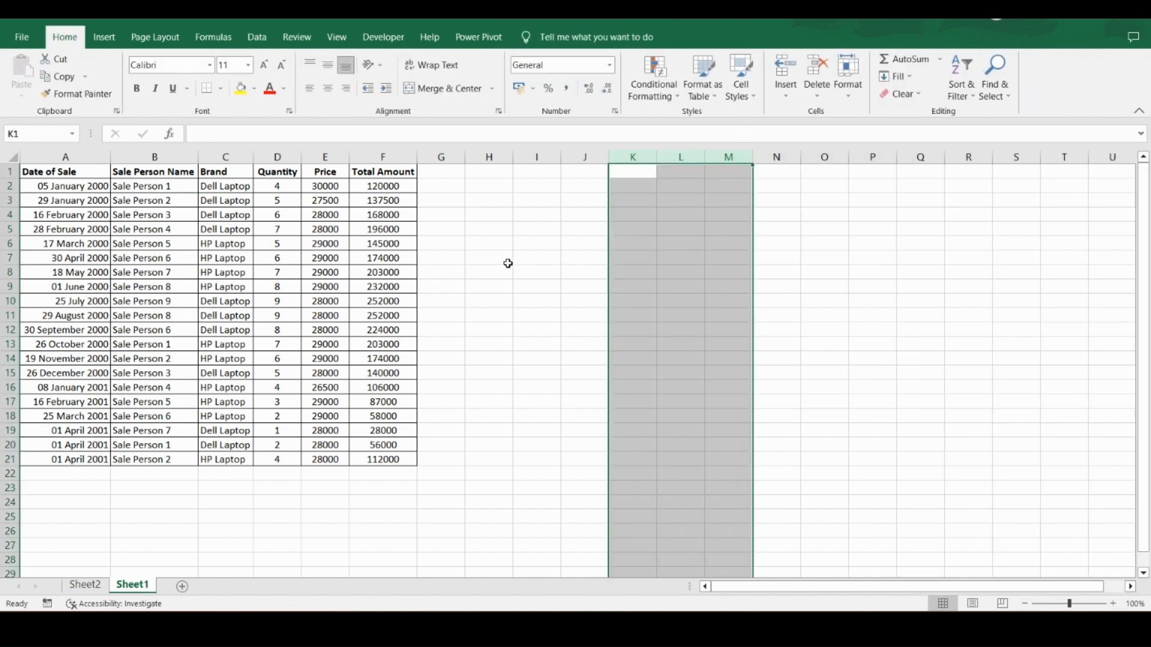
# - Insert a blank PivotTable from the Sheet1 range A1:F21 on a new worksheet
pyautogui.click(85, 172)
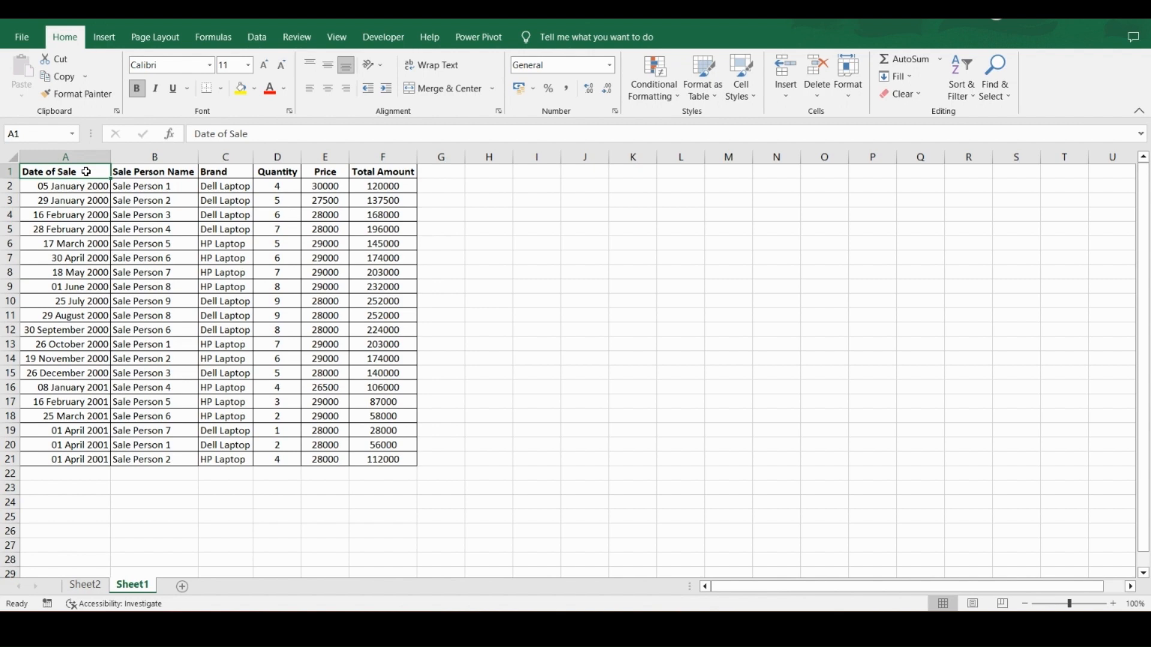
pyautogui.click(102, 39)
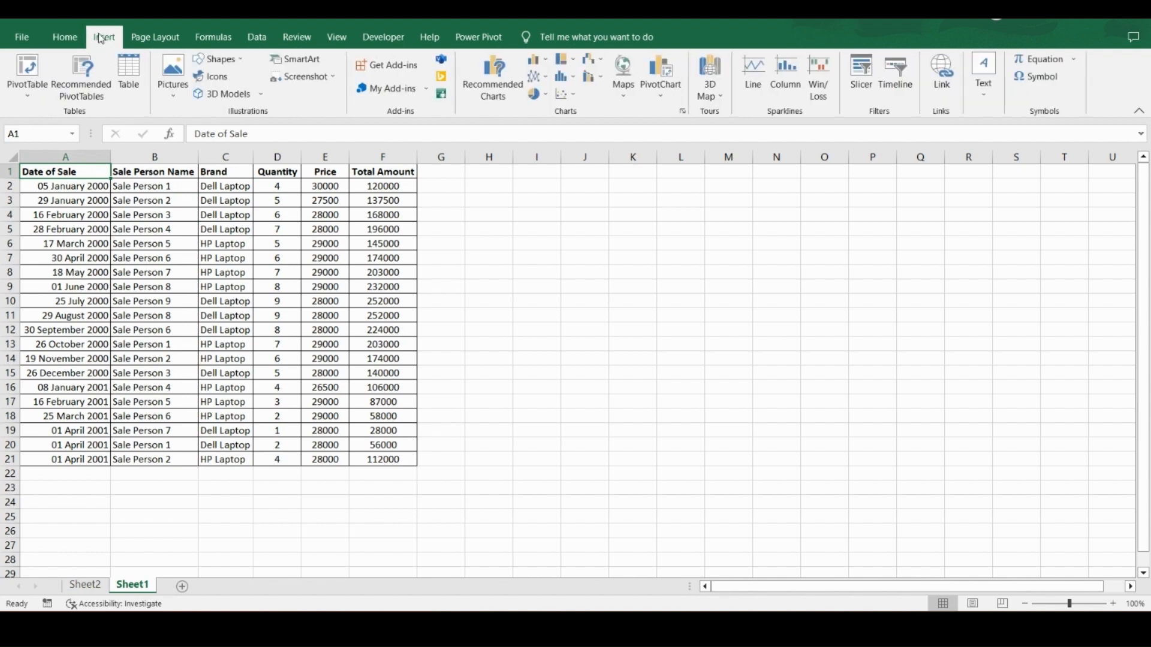
pyautogui.click(39, 73)
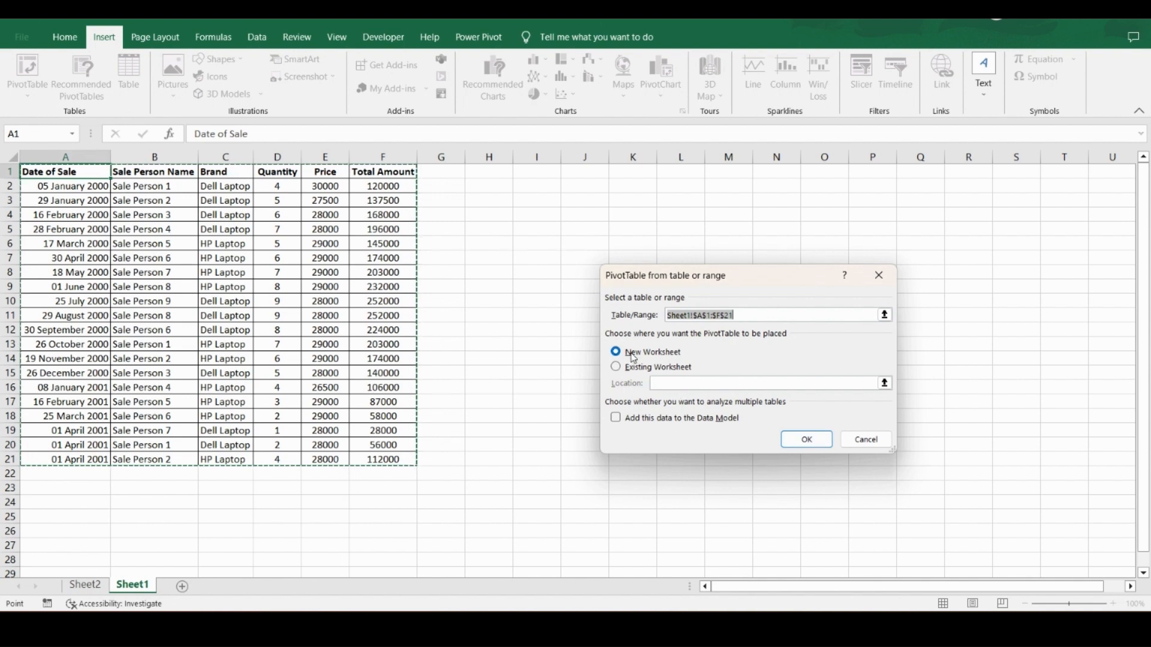
pyautogui.click(807, 443)
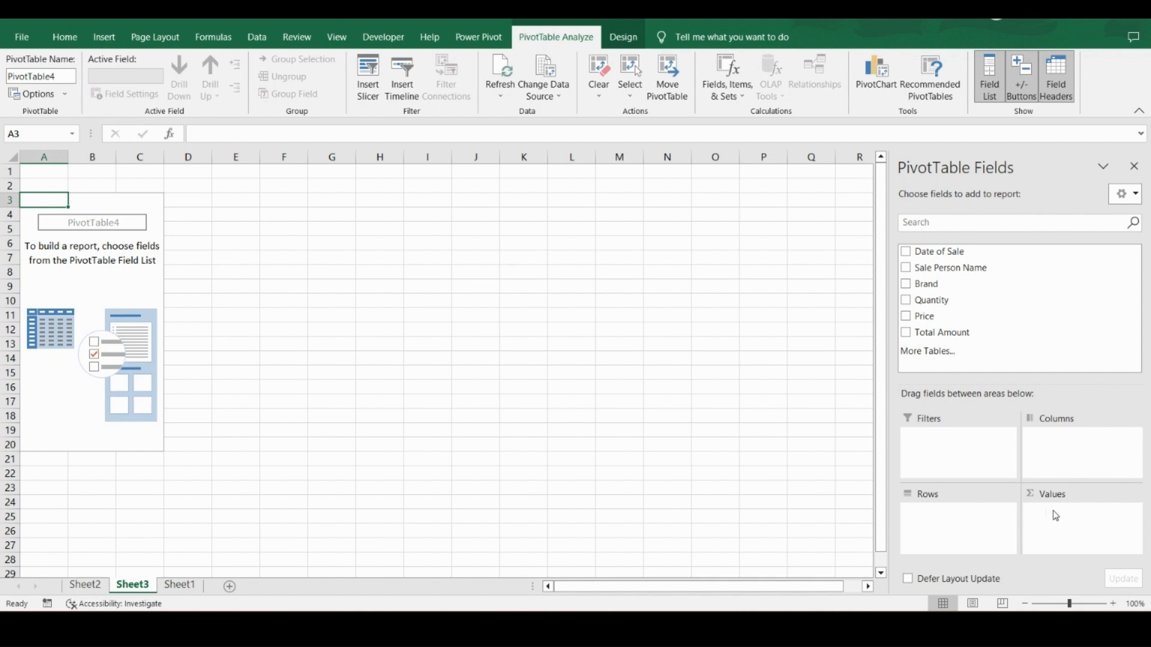
# - Add Sale Person Name to the PivotTable rows and Brand to its columns
pyautogui.click(906, 268)
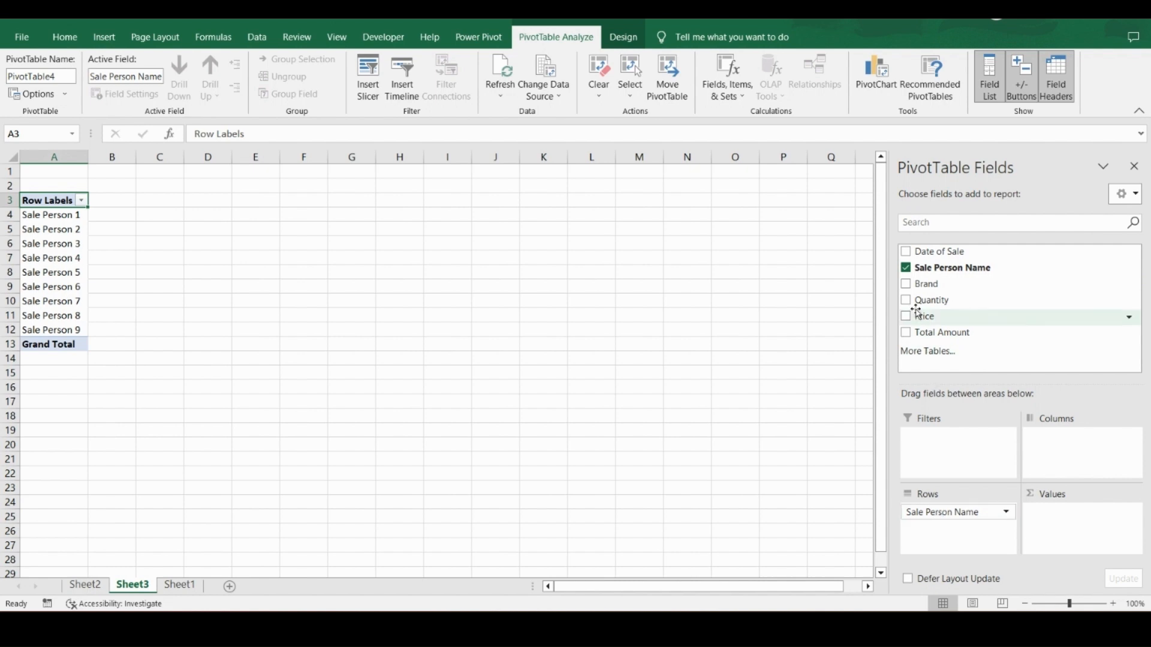
pyautogui.click(906, 284)
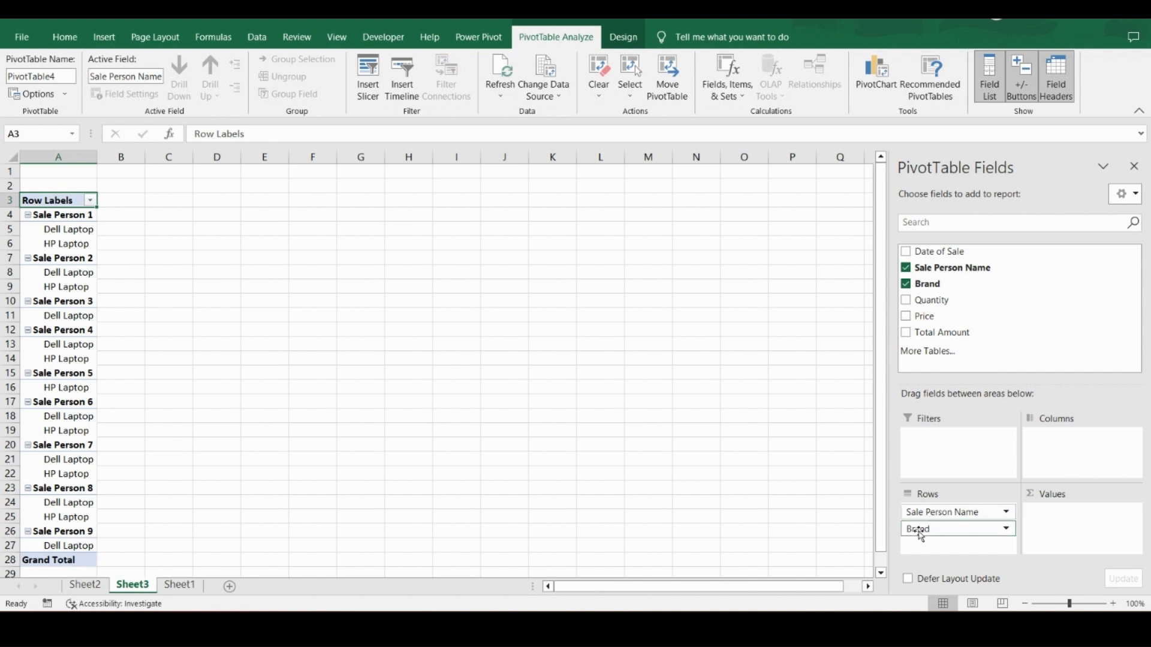
pyautogui.moveTo(922, 535); pyautogui.dragTo(1073, 457)
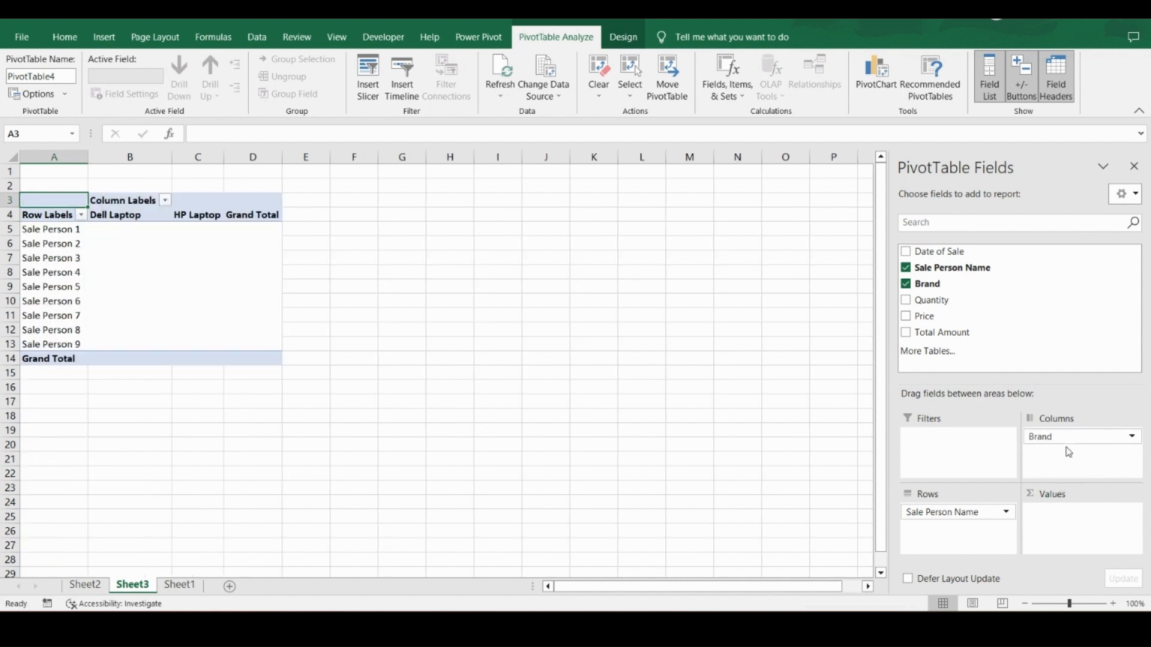
# - Add Total Amount to the PivotTable values as a sum
pyautogui.click(906, 333)
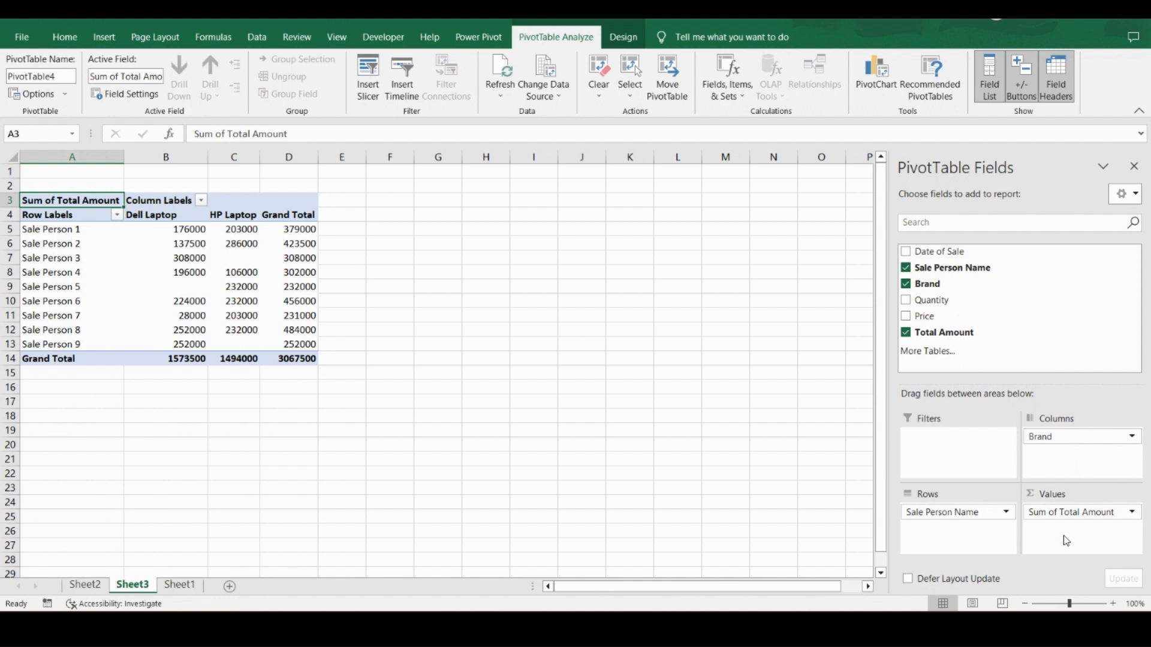
# - Move Brand to the rows and Sale Person Name to the values, summarizing Sale Person Name by Sum
pyautogui.moveTo(1038, 437); pyautogui.dragTo(1069, 532)
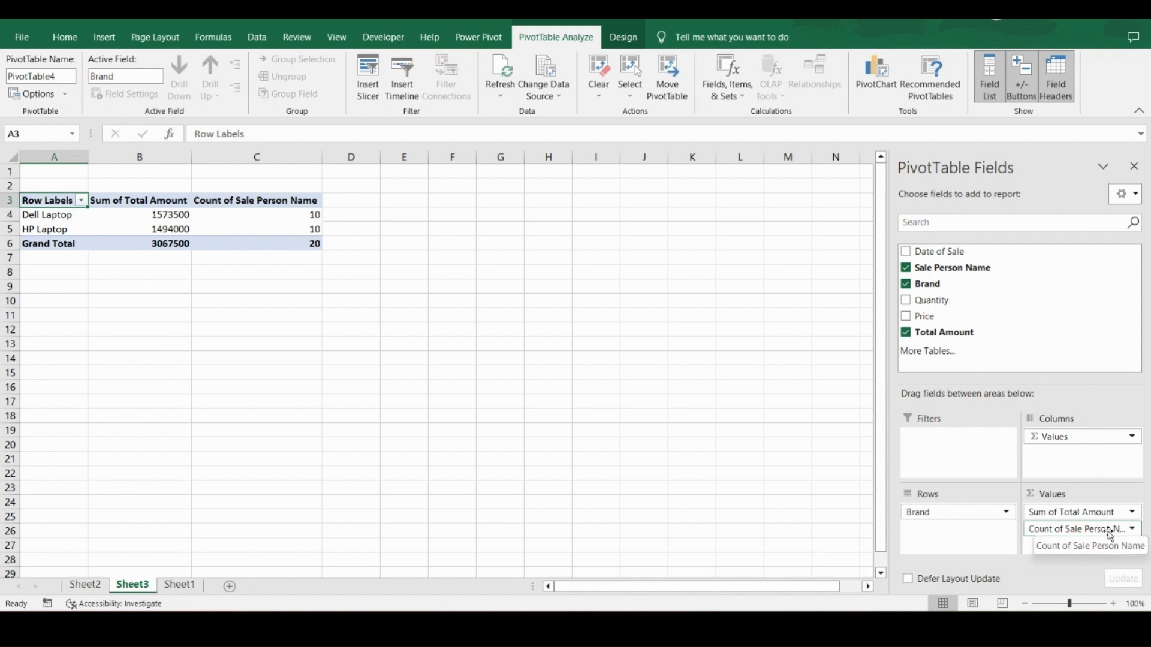
pyautogui.click(1134, 533)
pyautogui.click(1133, 530)
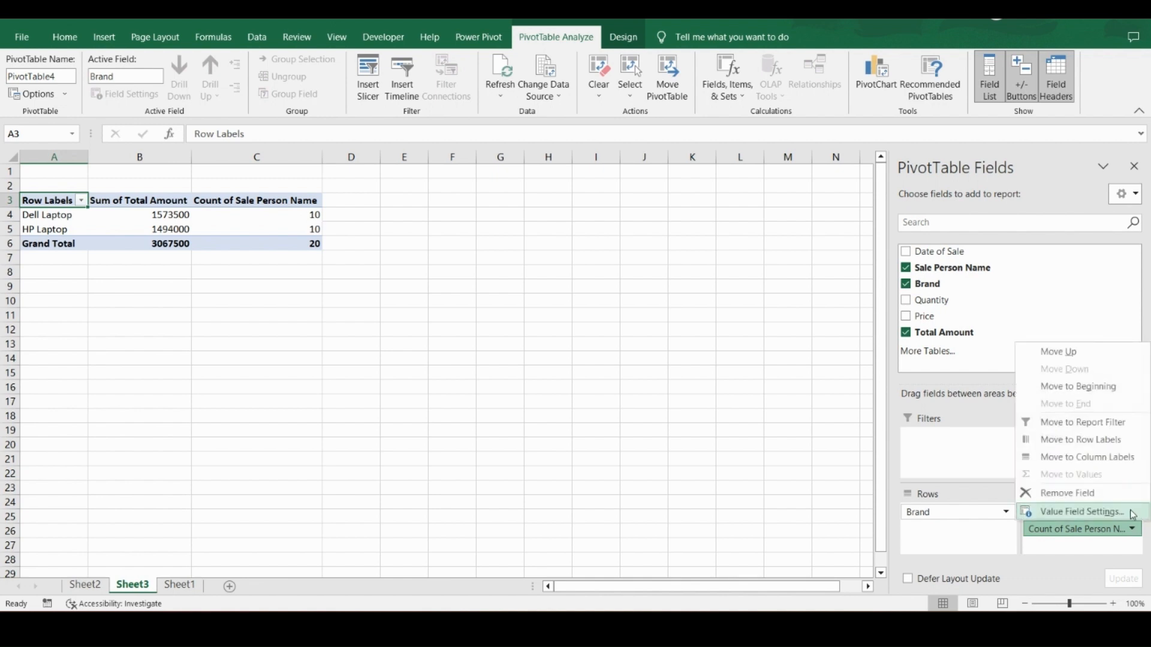
pyautogui.click(1081, 511)
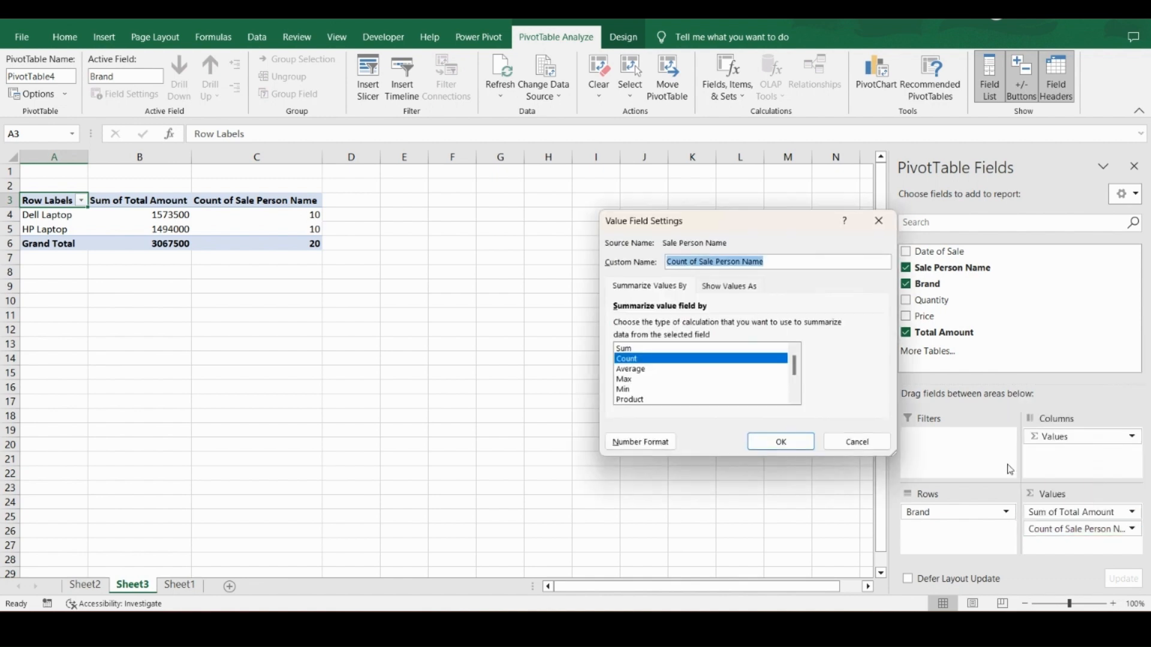
pyautogui.click(742, 349)
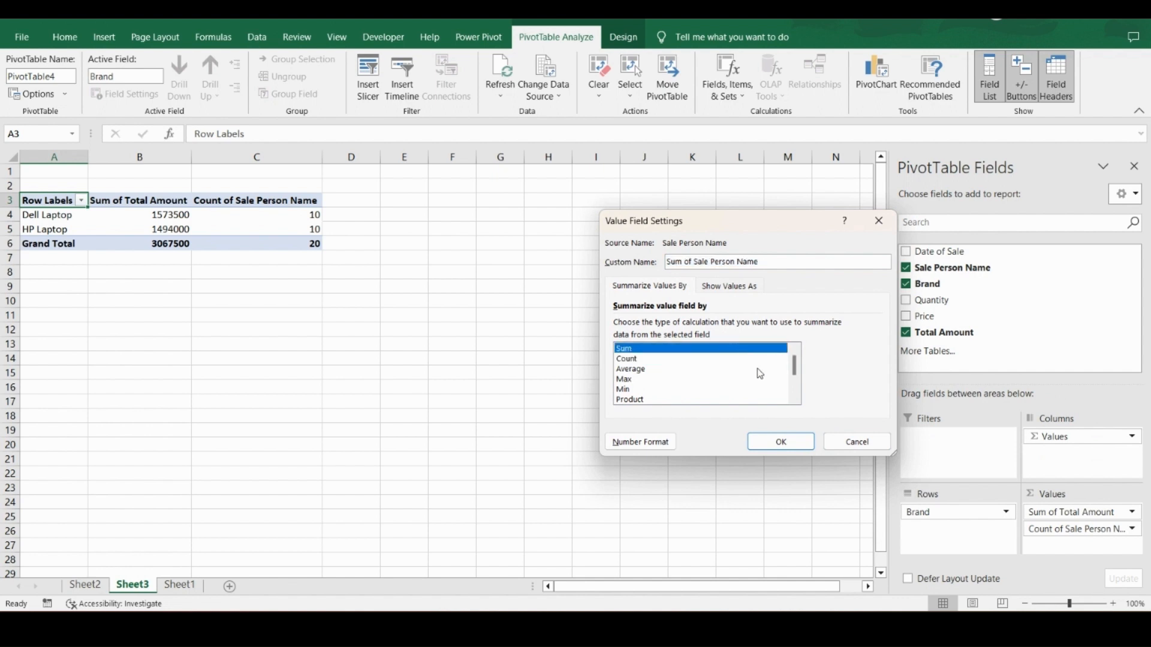
pyautogui.click(785, 443)
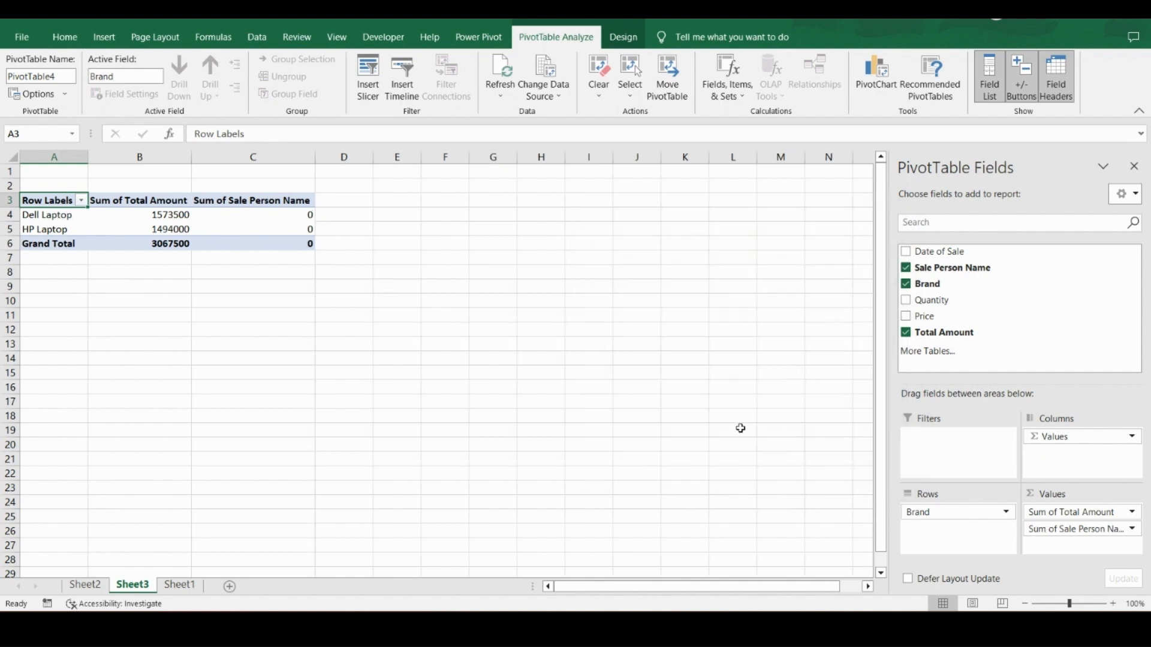
# - Switch the Sale Person Name value field to Count and check the counts for Dell Laptop and HP Laptop
pyautogui.click(1132, 529)
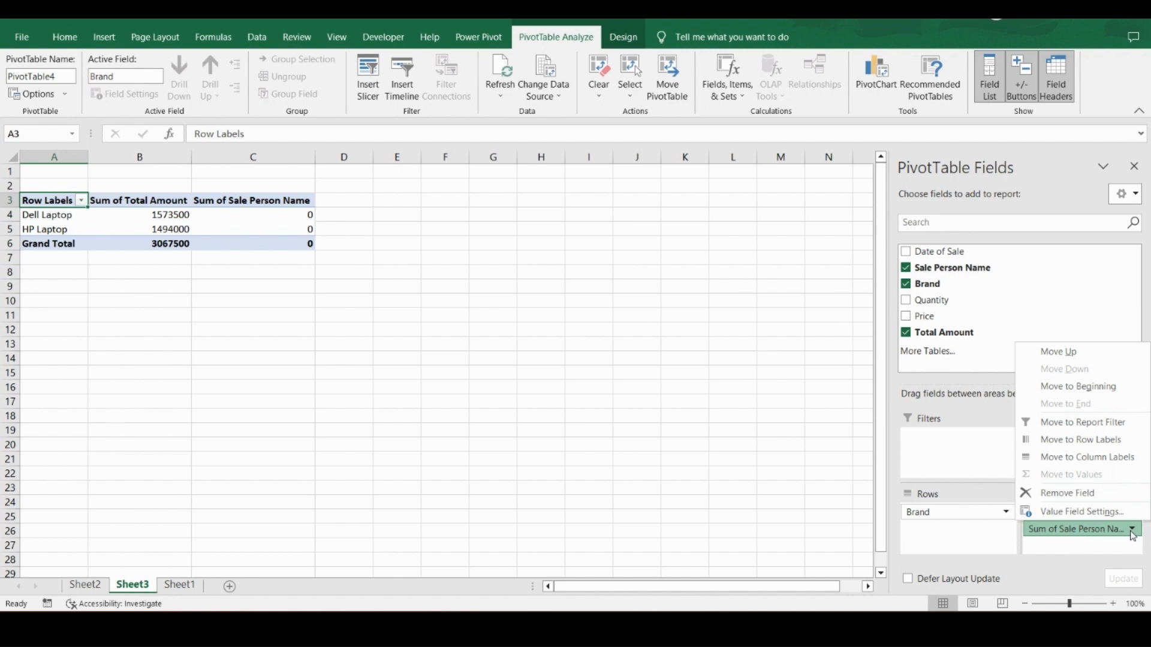
pyautogui.click(1082, 511)
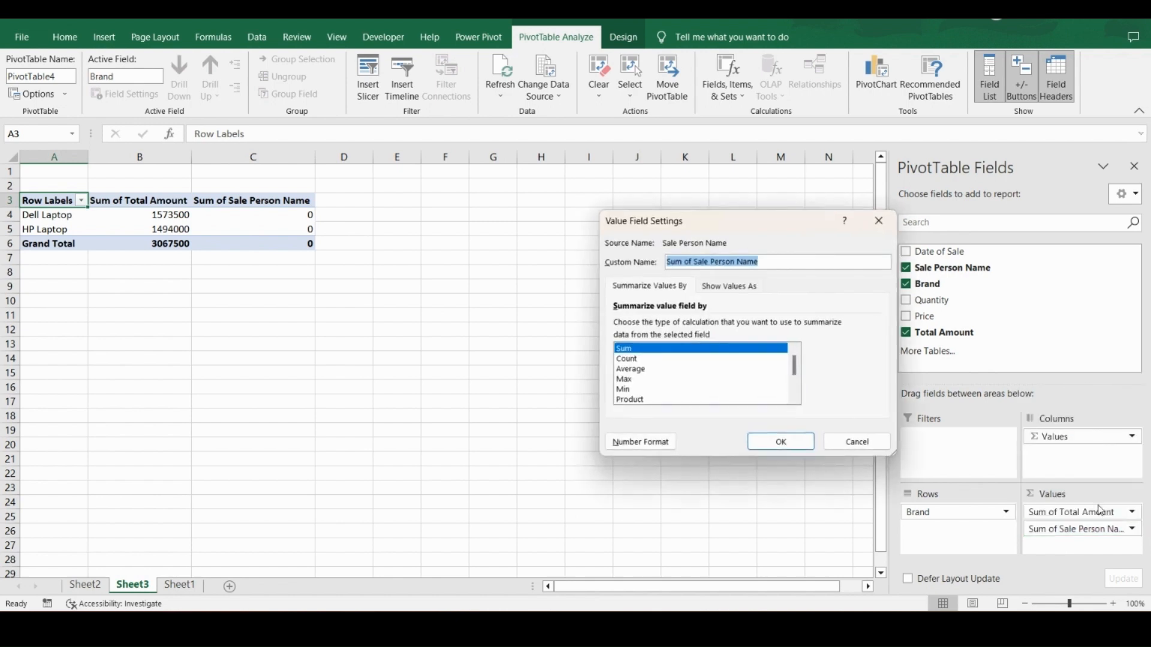
pyautogui.click(650, 359)
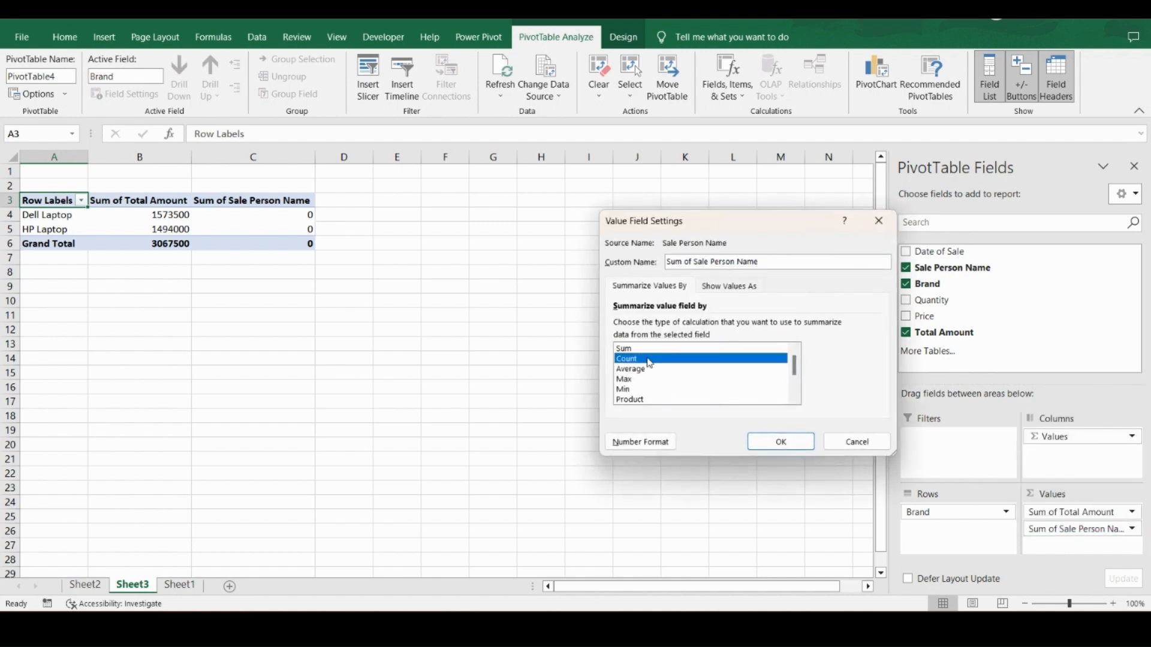
pyautogui.click(779, 441)
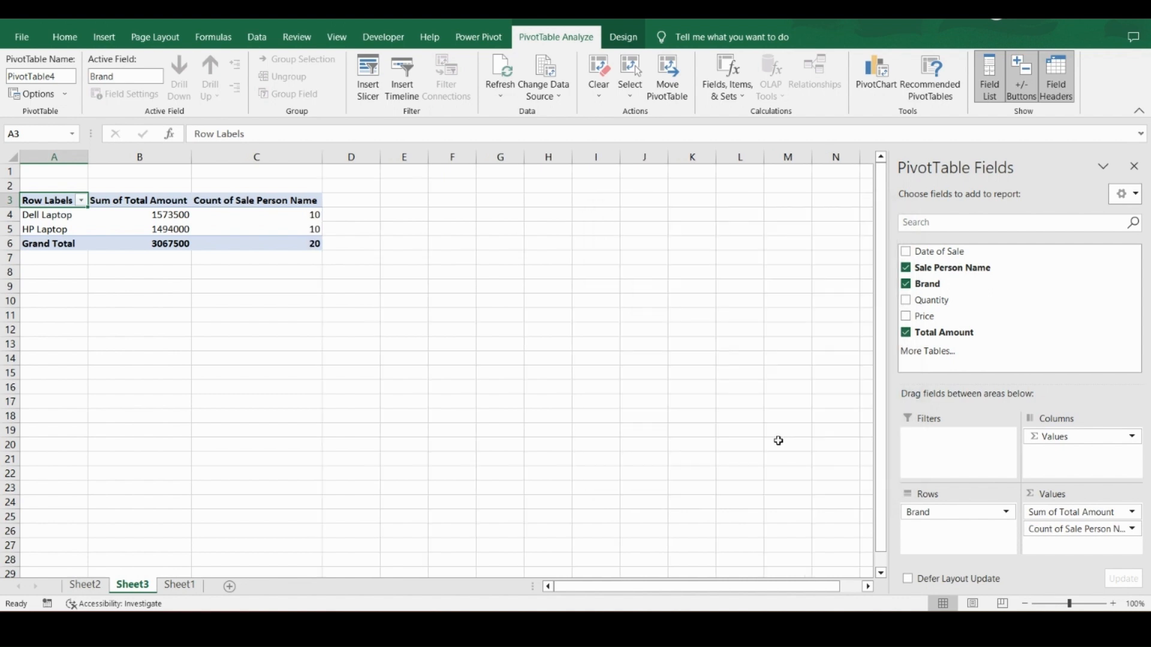
pyautogui.click(259, 214)
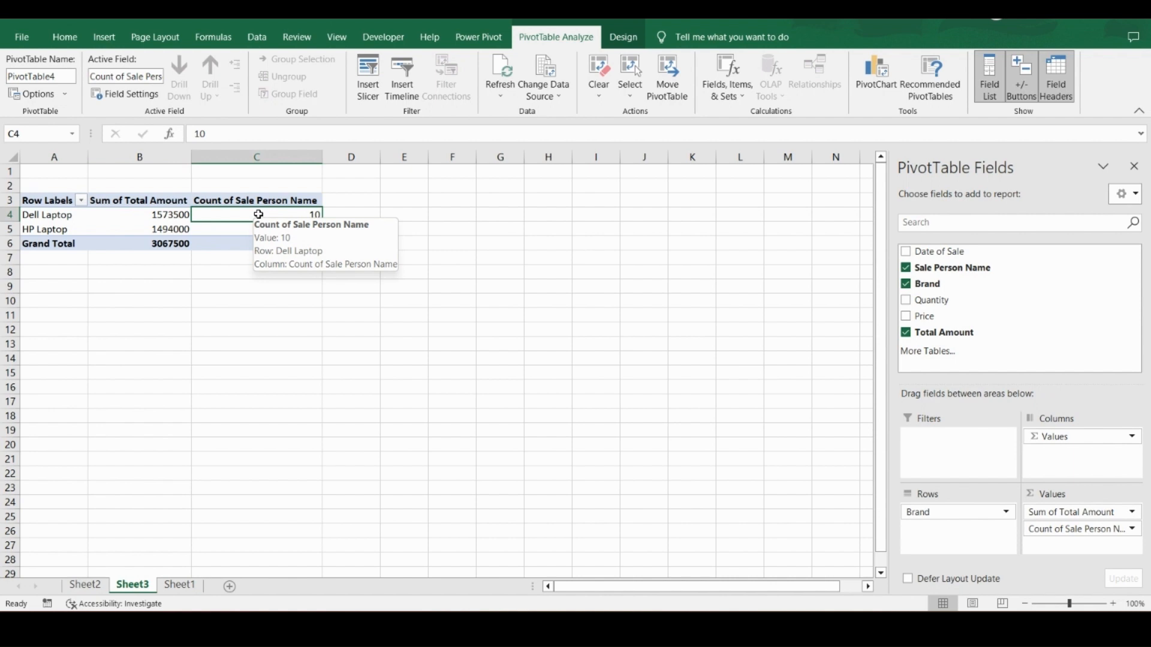
pyautogui.press('Down')
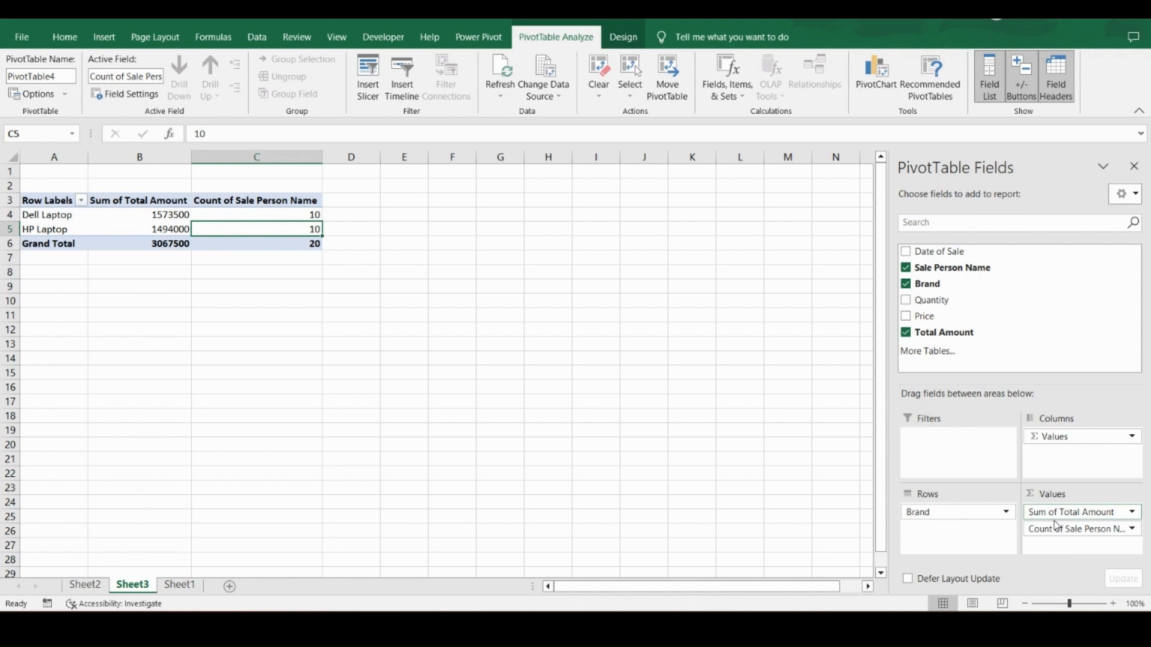
# - Move Sale Person Name back to the PivotTable rows and Brand back to its columns
pyautogui.moveTo(1057, 526); pyautogui.dragTo(989, 531)
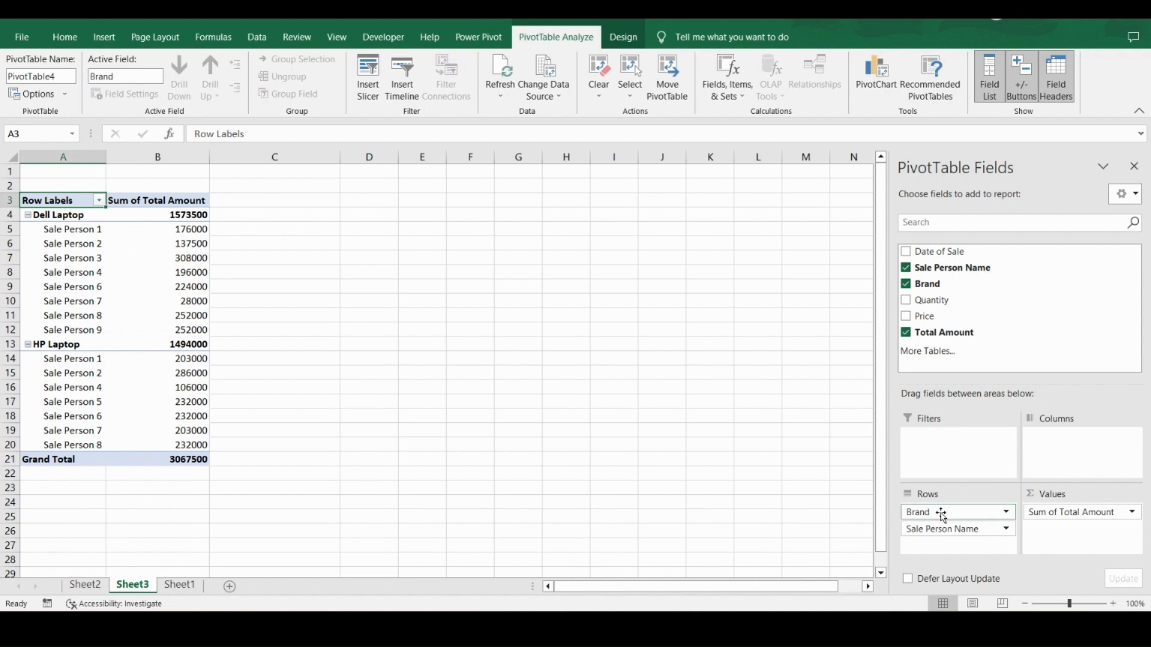
pyautogui.moveTo(940, 513); pyautogui.dragTo(1080, 459)
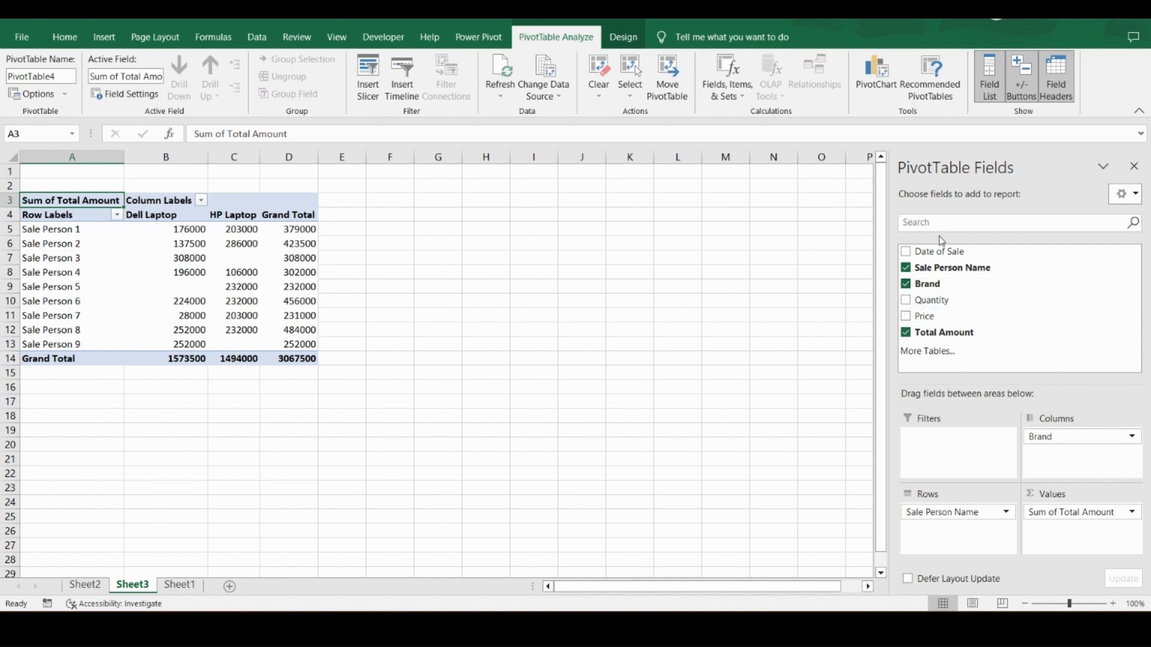
# - Add Date of Sale to the PivotTable rows, view the quarters and months under 2000, and collapse that year again
pyautogui.click(907, 253)
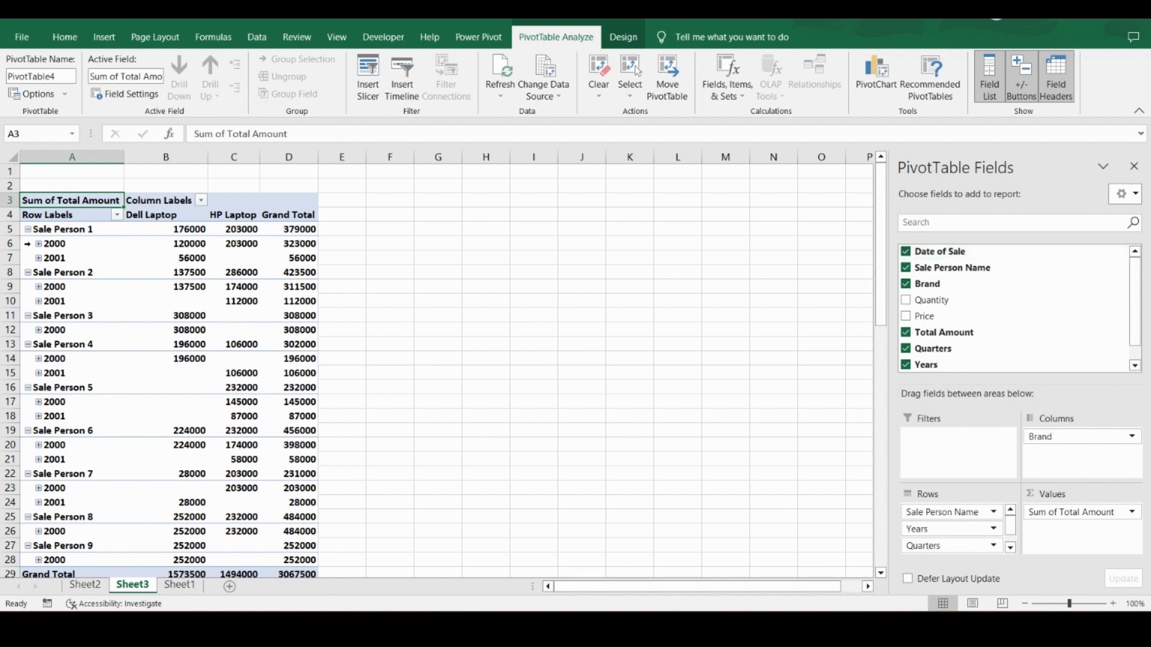
pyautogui.click(39, 244)
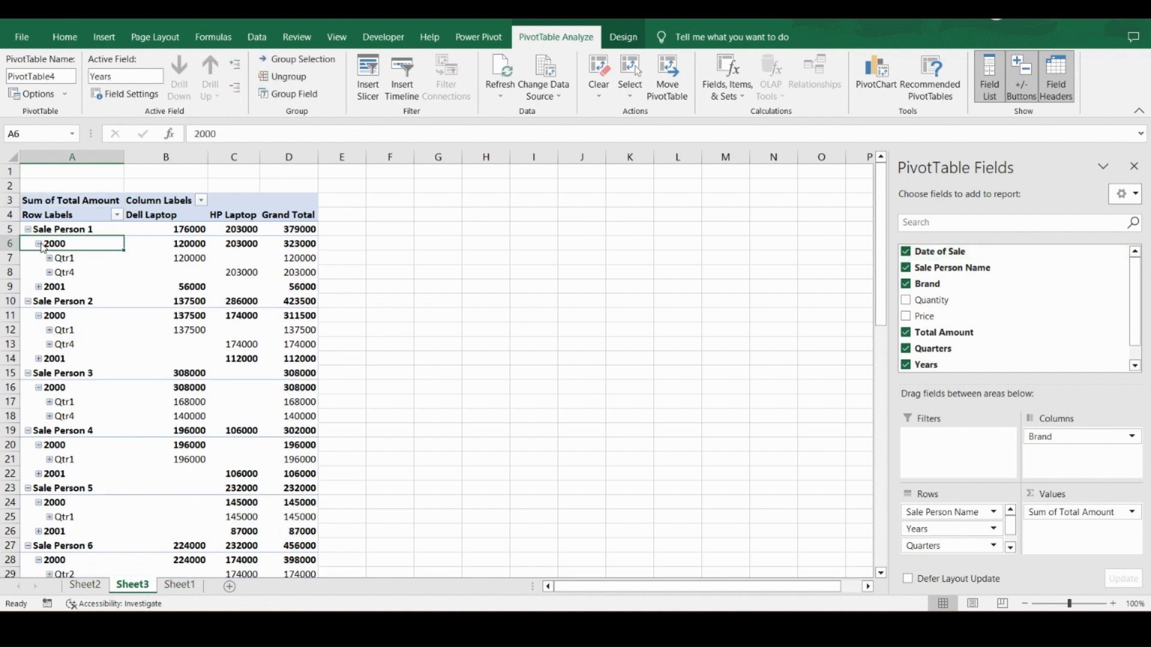
pyautogui.click(49, 258)
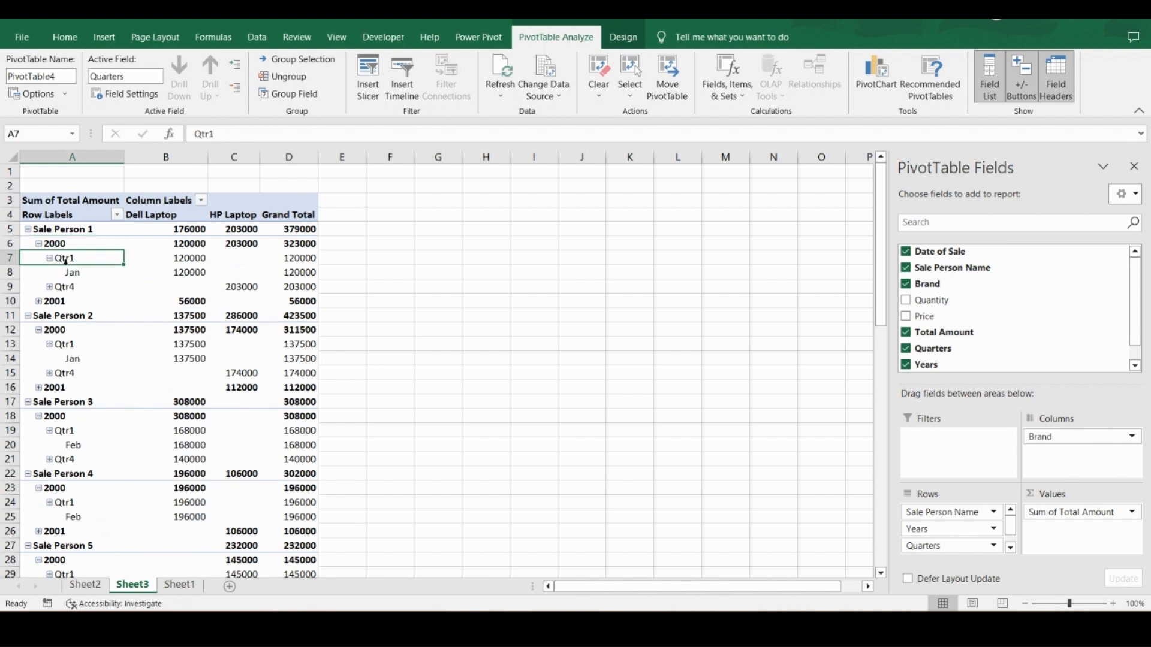
pyautogui.click(38, 244)
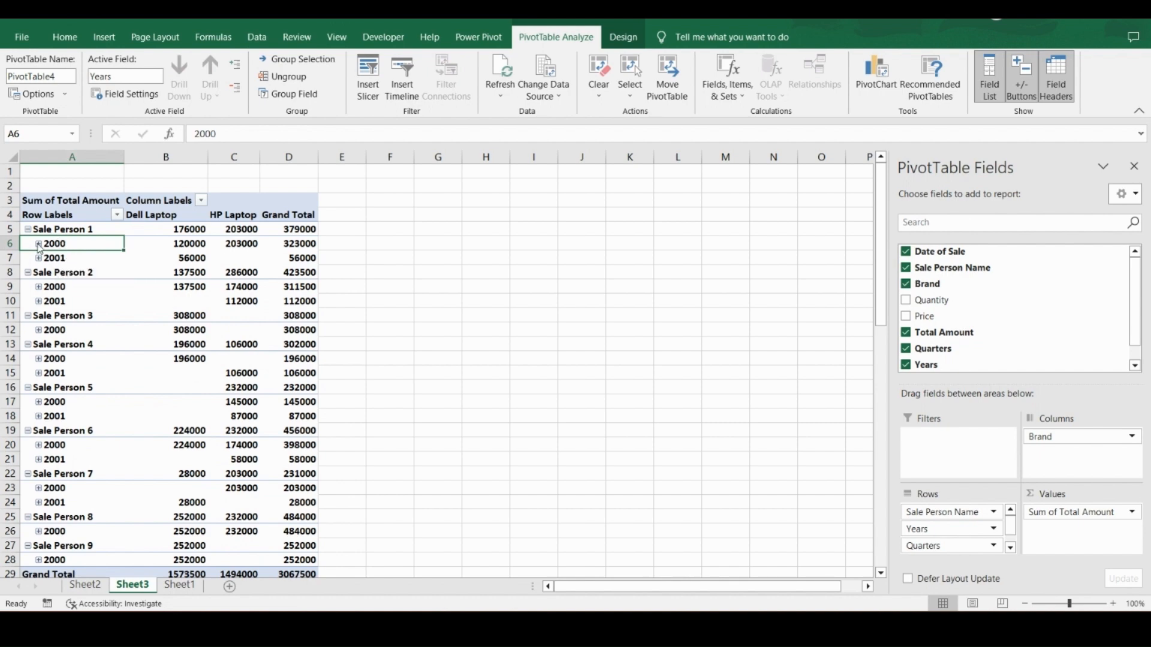
pyautogui.click(38, 244)
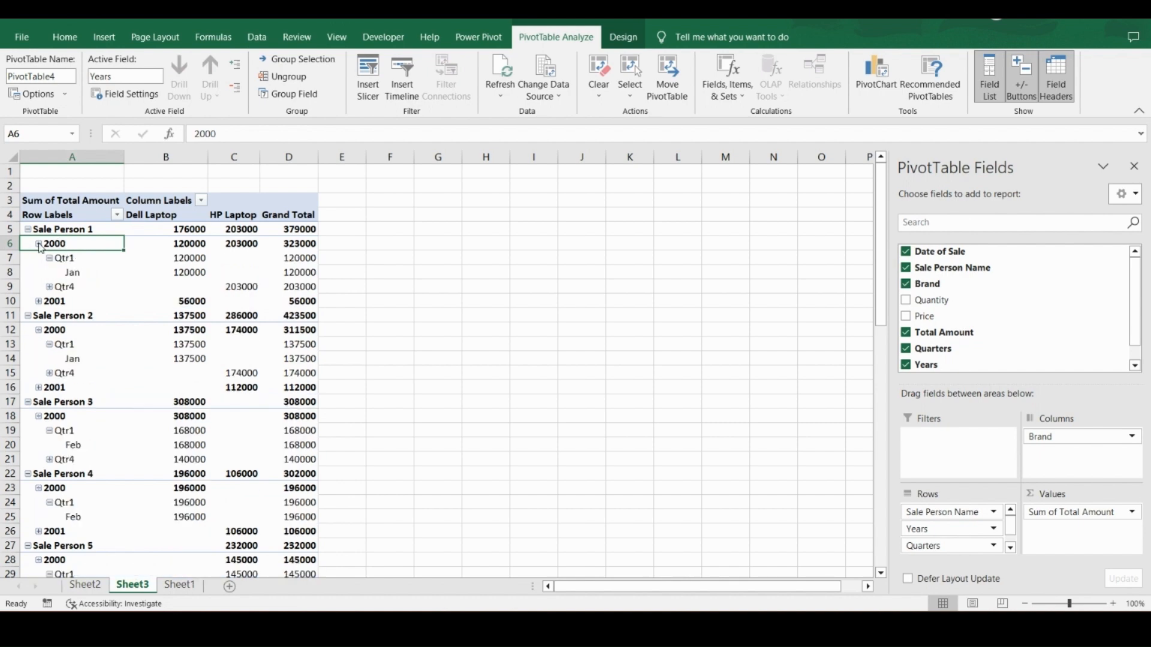
pyautogui.click(39, 244)
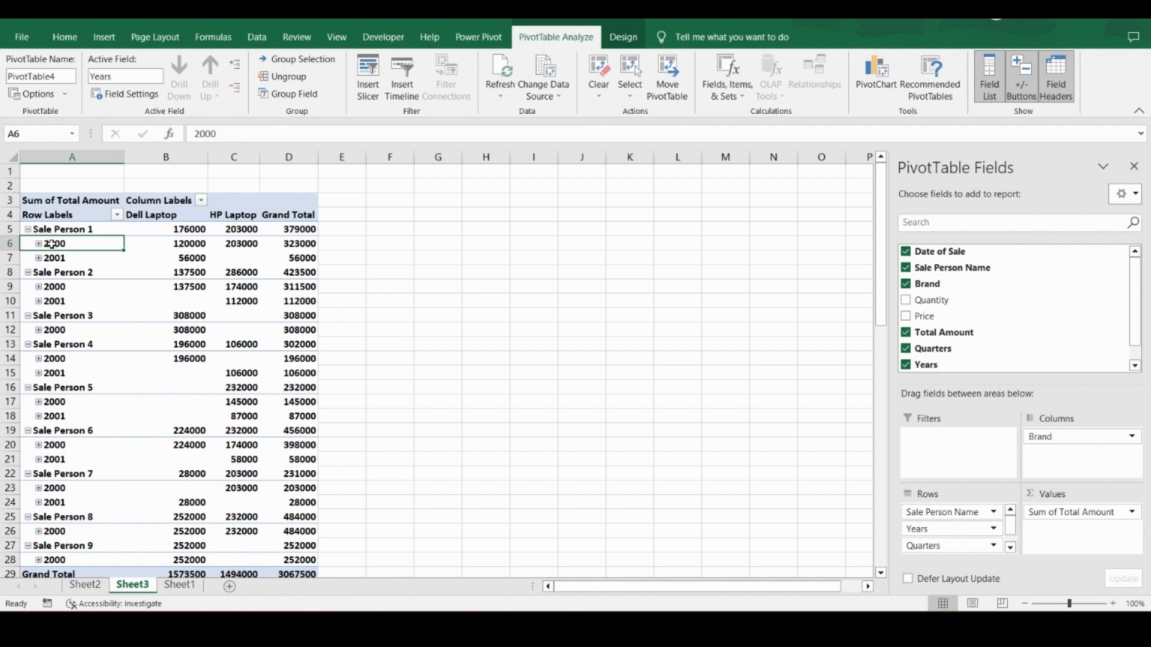
# - Group the PivotTable dates by Years only, leaving out Months and Quarters
pyautogui.rightClick(54, 247)
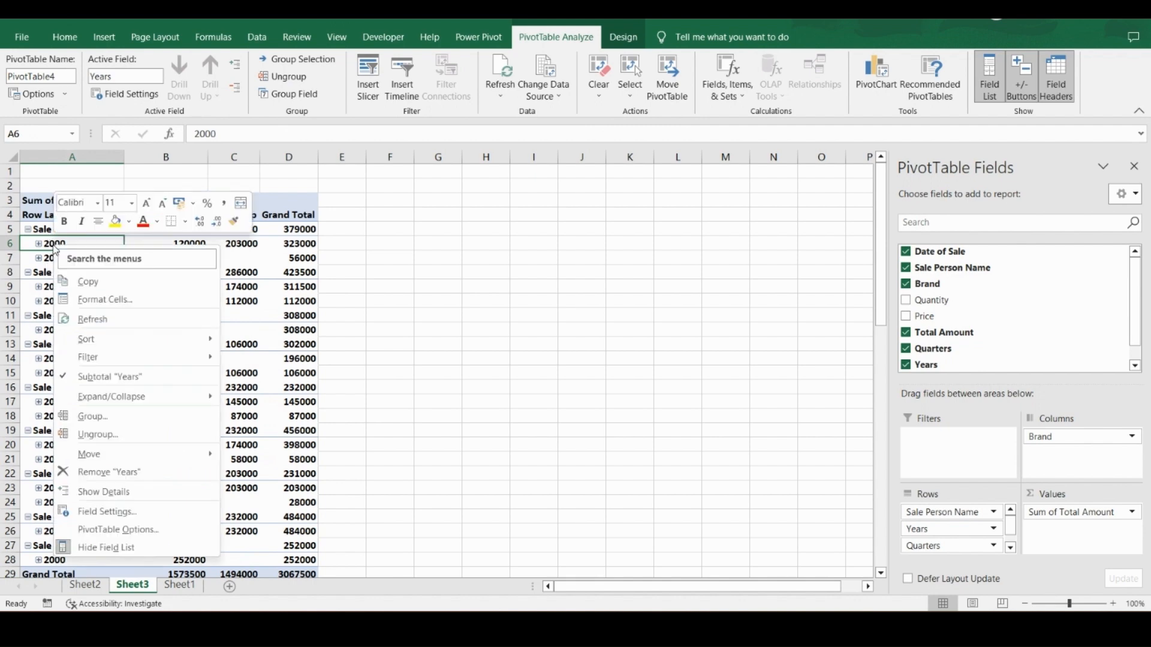
pyautogui.click(127, 421)
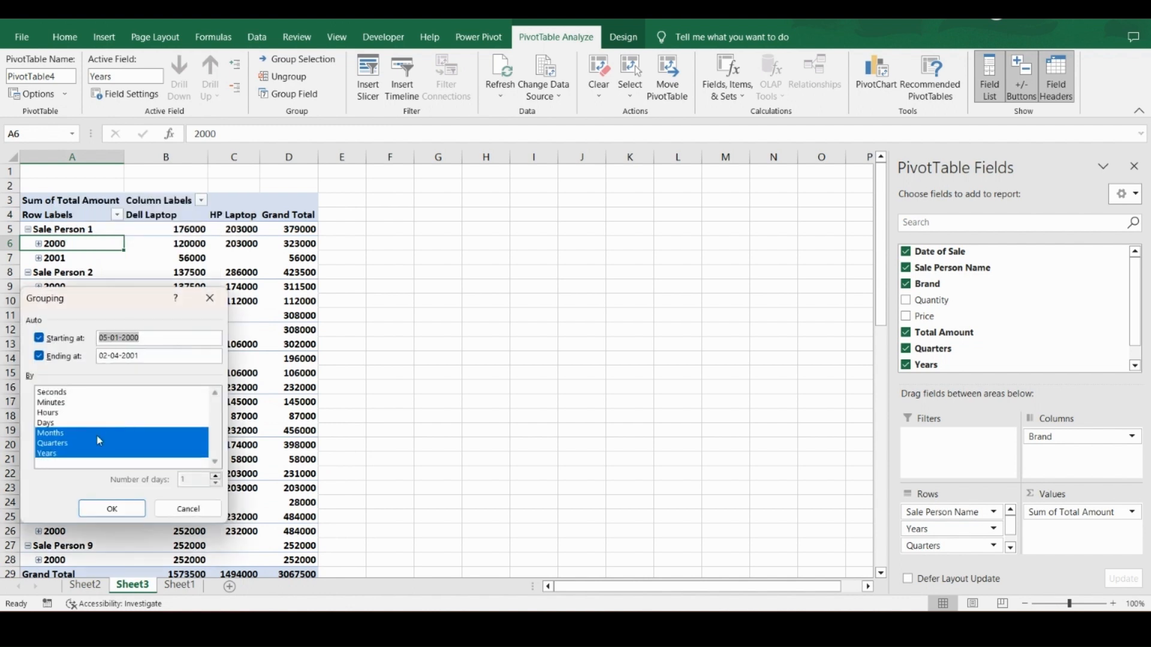
pyautogui.click(89, 452)
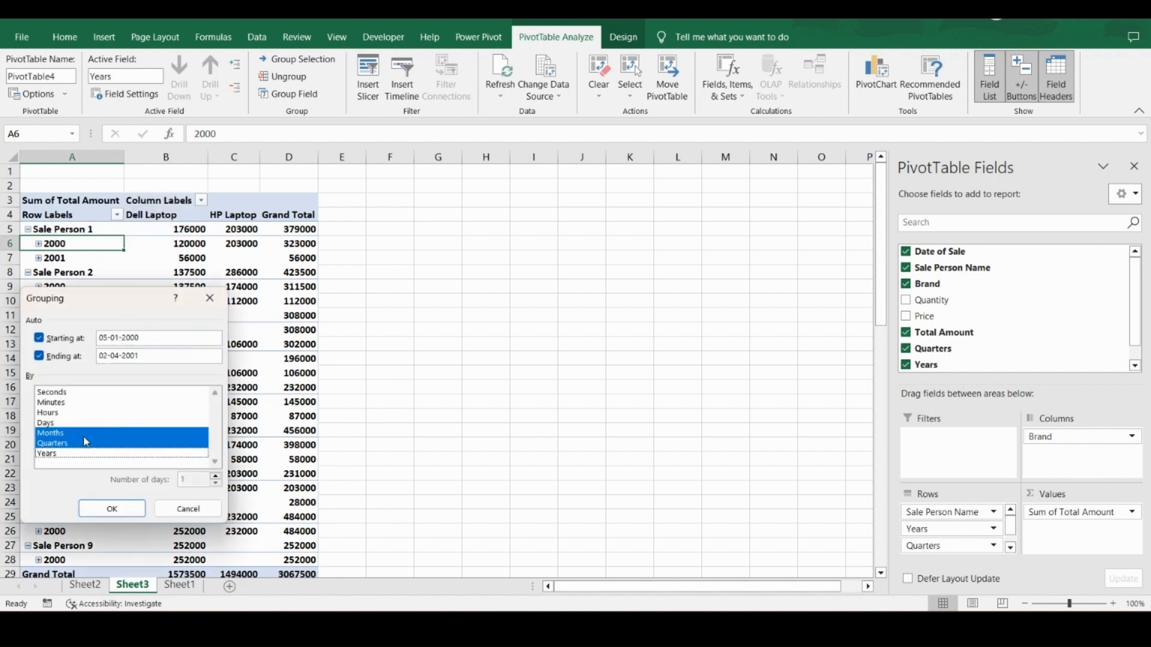
pyautogui.click(85, 436)
pyautogui.click(74, 456)
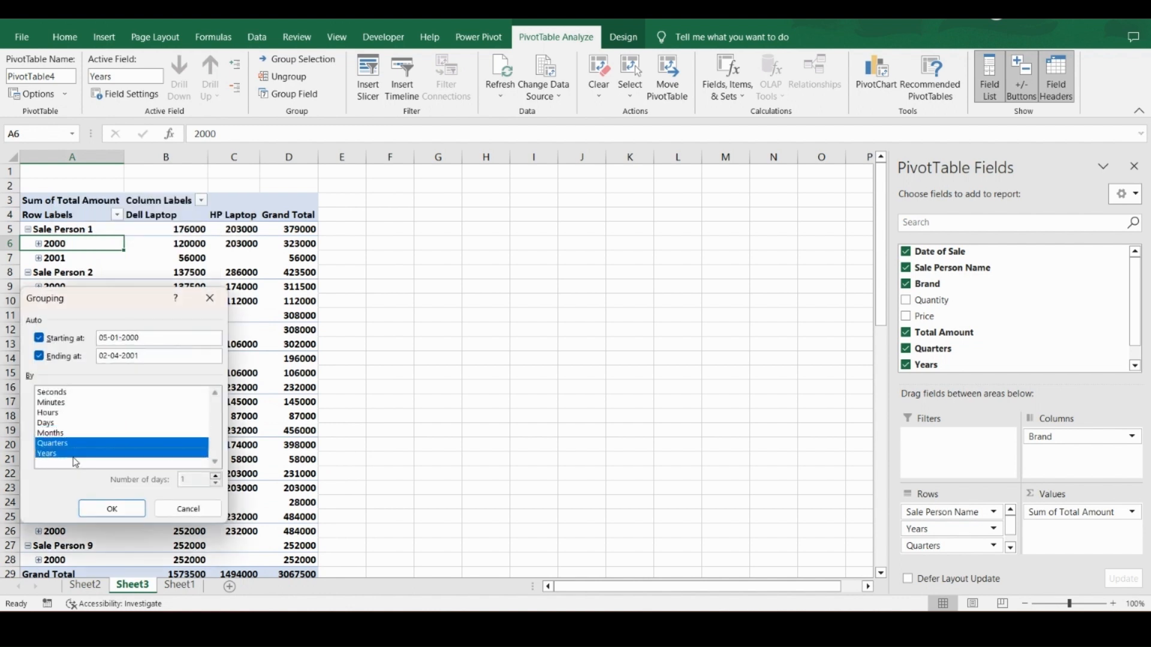
pyautogui.click(85, 444)
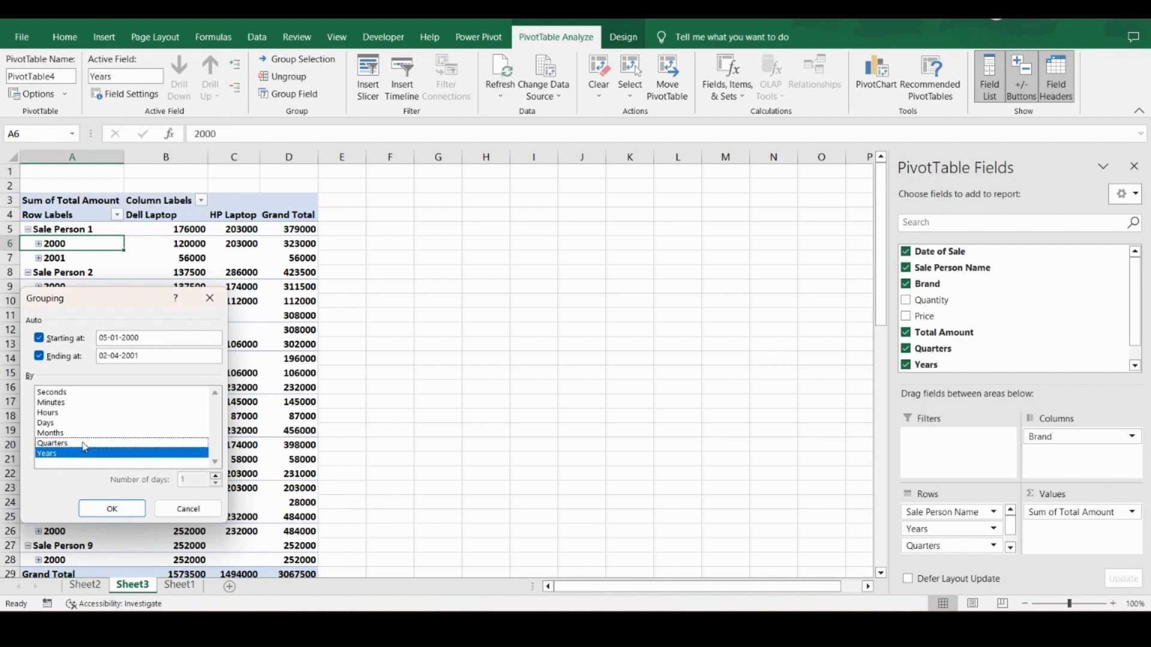
pyautogui.click(108, 510)
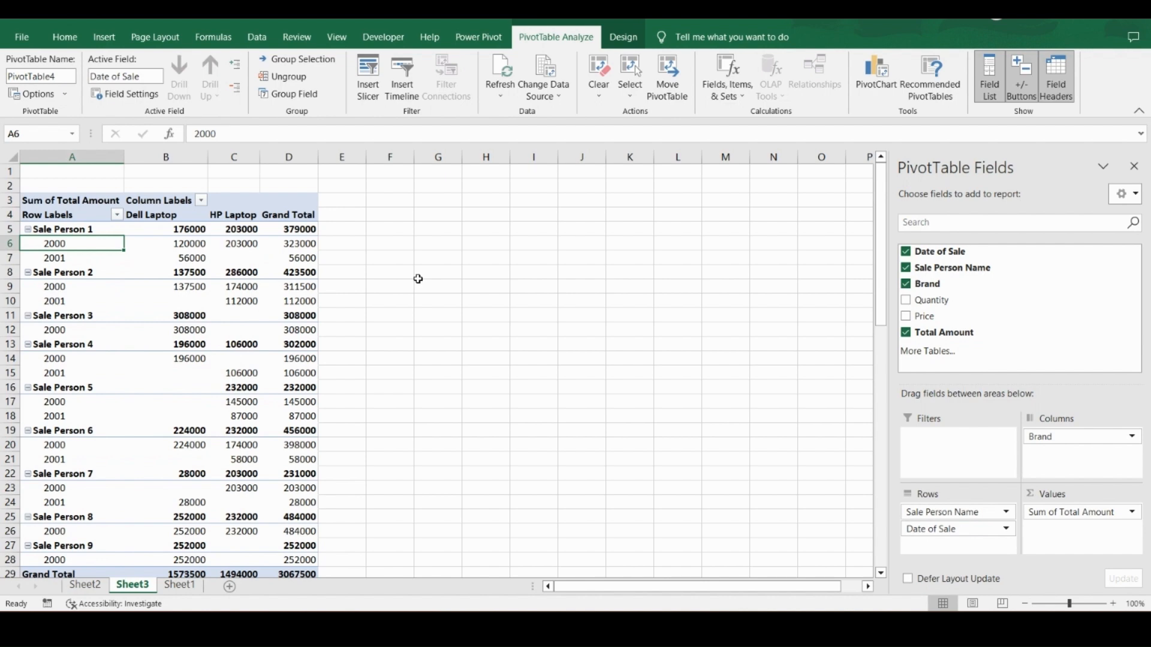
# - Regroup the PivotTable dates by both Months and Years
pyautogui.press('Right')
pyautogui.press('Left')
pyautogui.rightClick(52, 247)
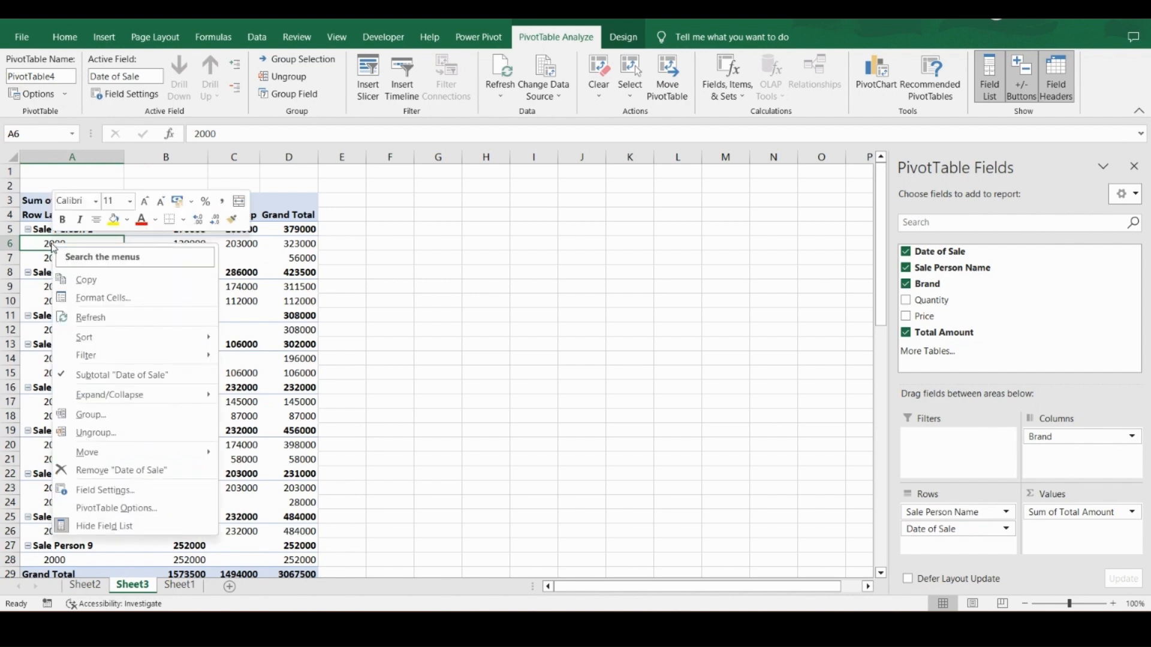
pyautogui.click(119, 411)
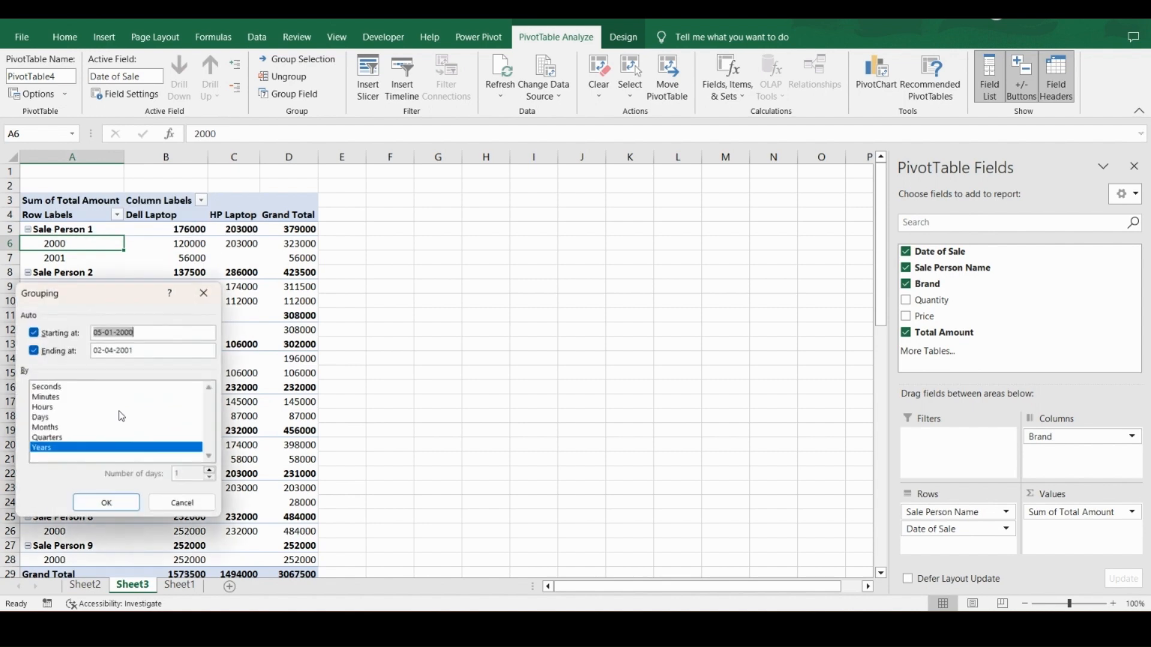
pyautogui.click(55, 428)
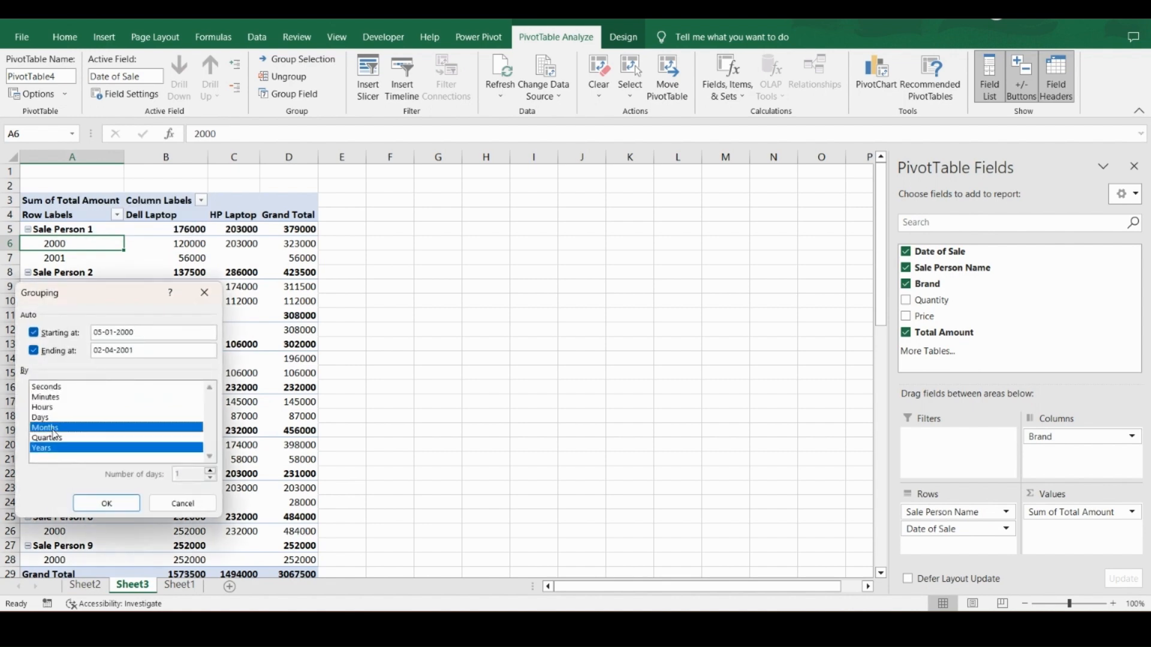
pyautogui.click(106, 507)
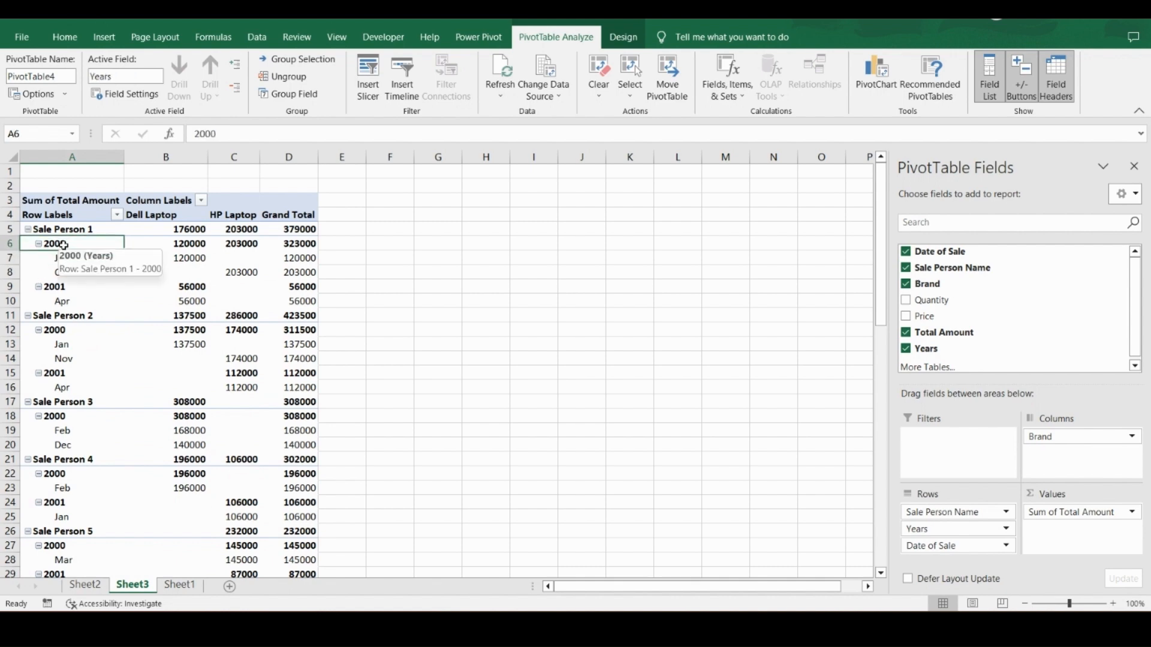
# - Set the quantities in D2 to D5 on Sheet1 to 5, 6, 7 and 8, and return to the PivotTable on Sheet3
pyautogui.click(390, 228)
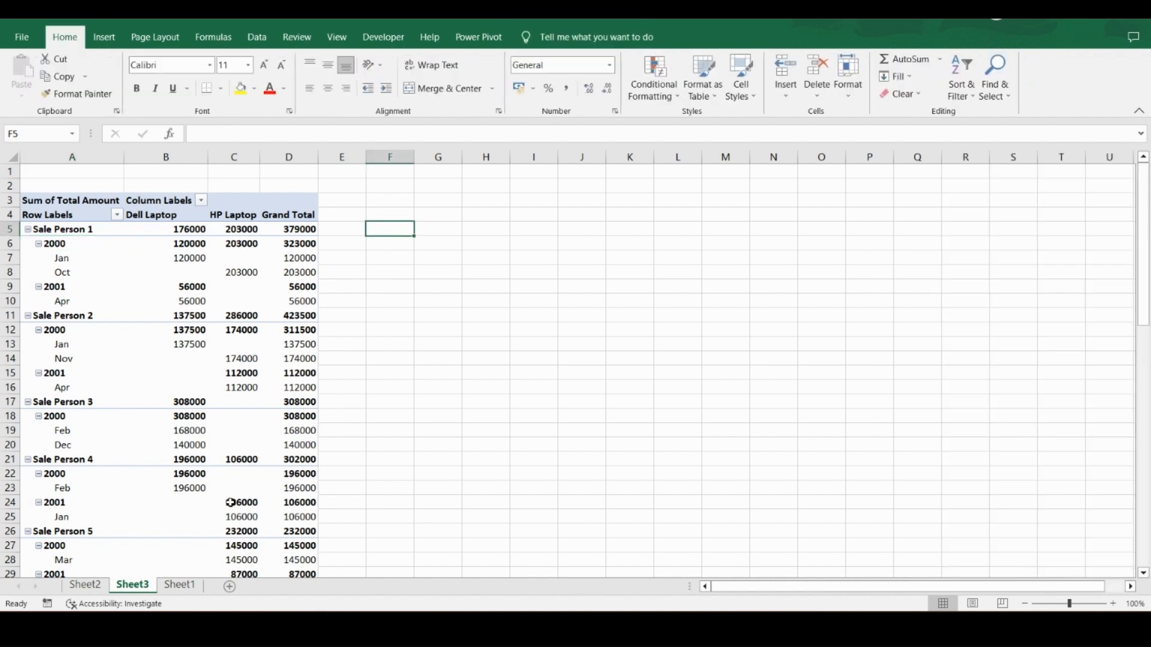
pyautogui.click(179, 587)
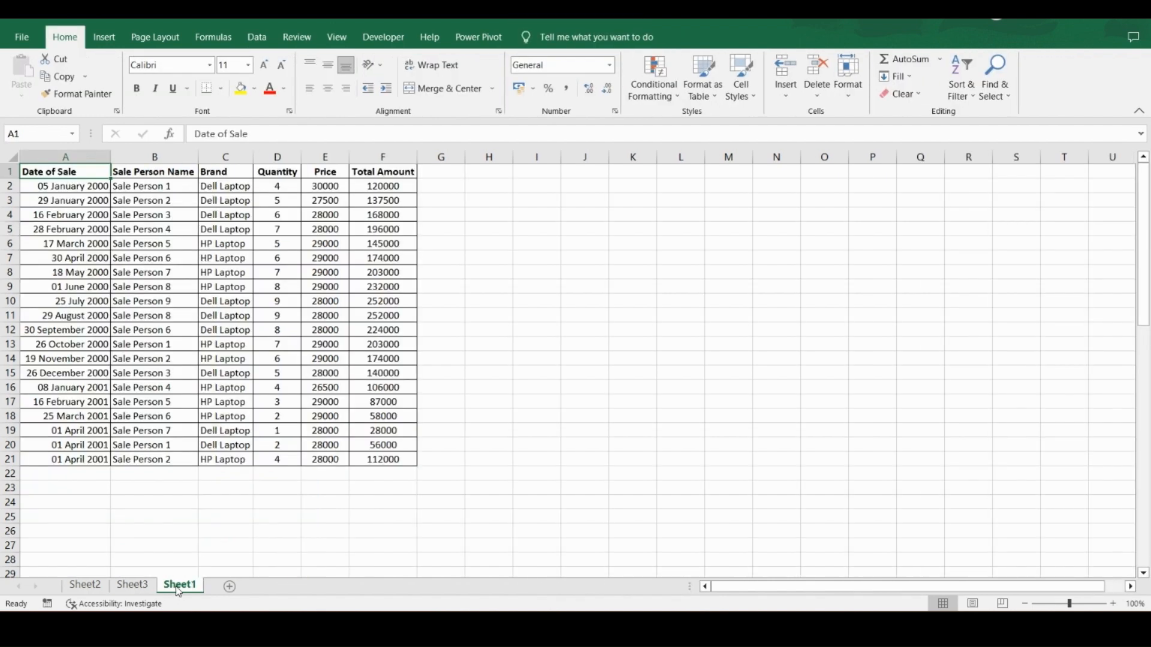
pyautogui.click(288, 187)
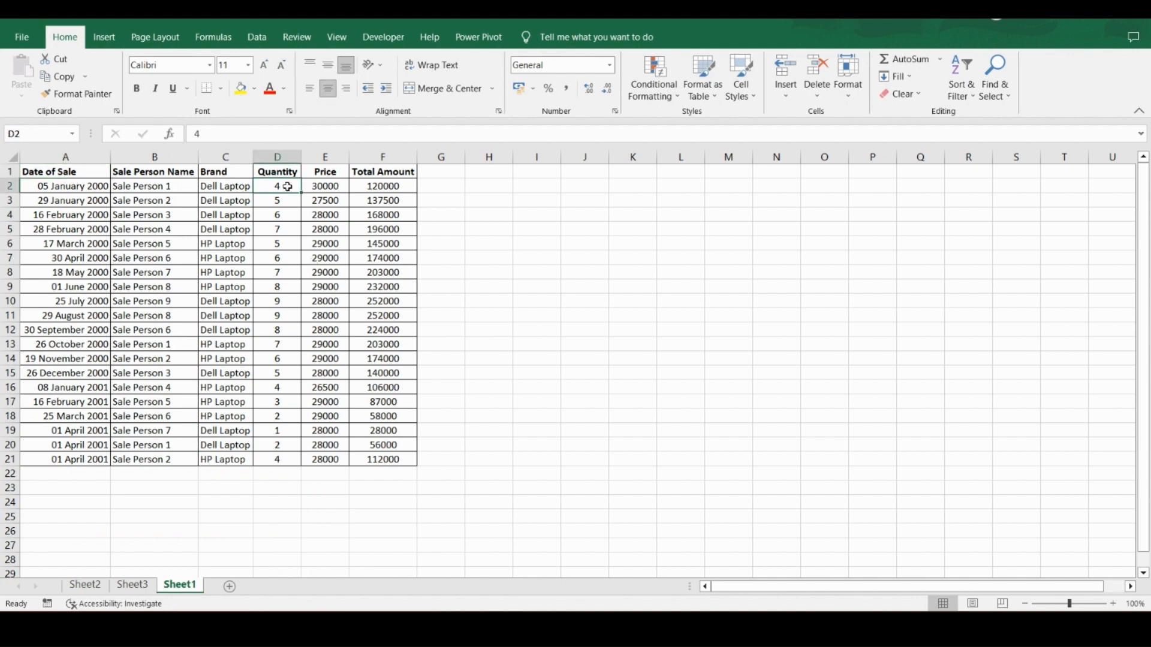
pyautogui.write('5')
pyautogui.press('Return')
pyautogui.write('6')
pyautogui.press('Return')
pyautogui.write('7')
pyautogui.press('Return')
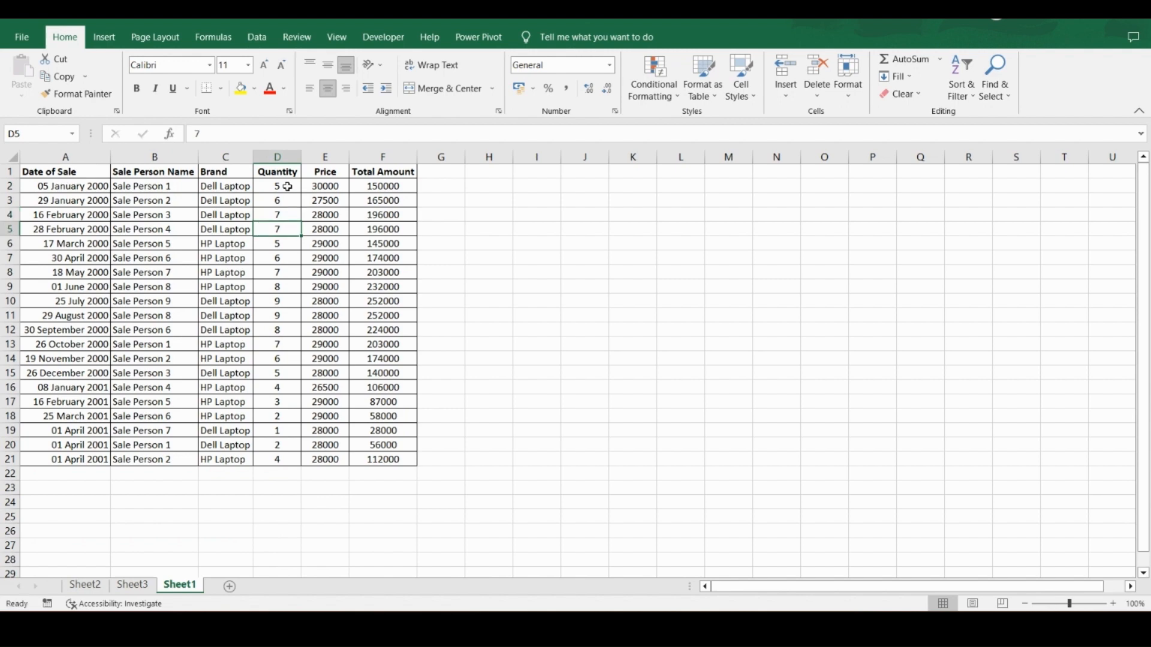
pyautogui.write('8')
pyautogui.hotkey('ctrl', 'Return')
pyautogui.click(139, 591)
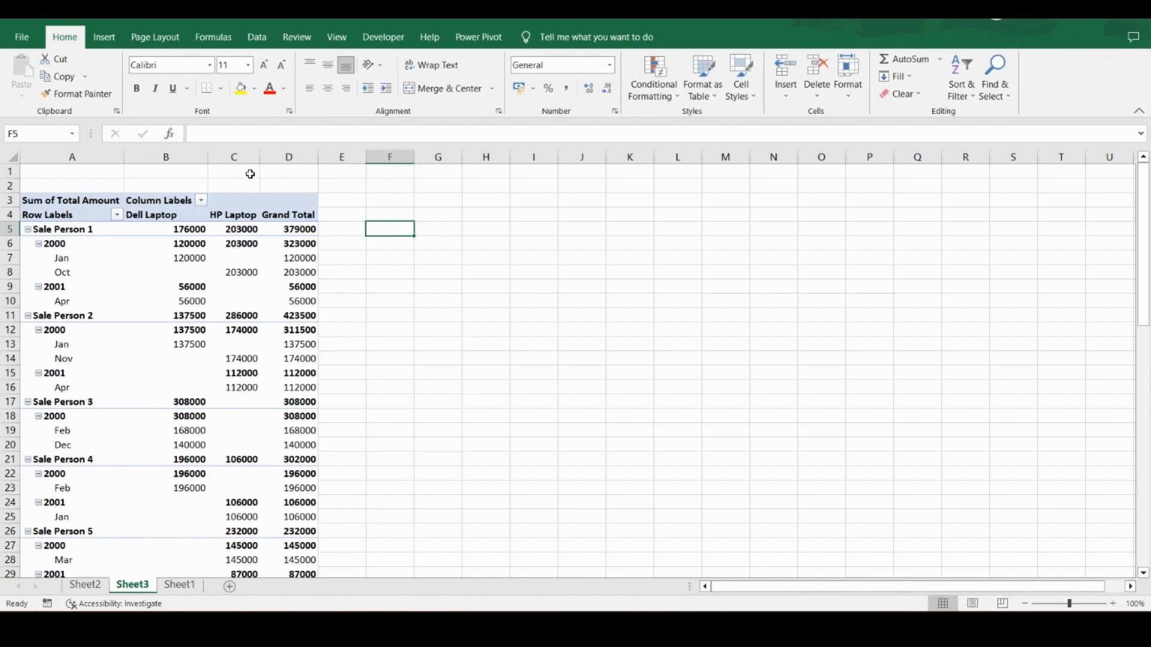
# - Refresh the PivotTable on Sheet3 so it picks up the edited source quantities
pyautogui.click(48, 201)
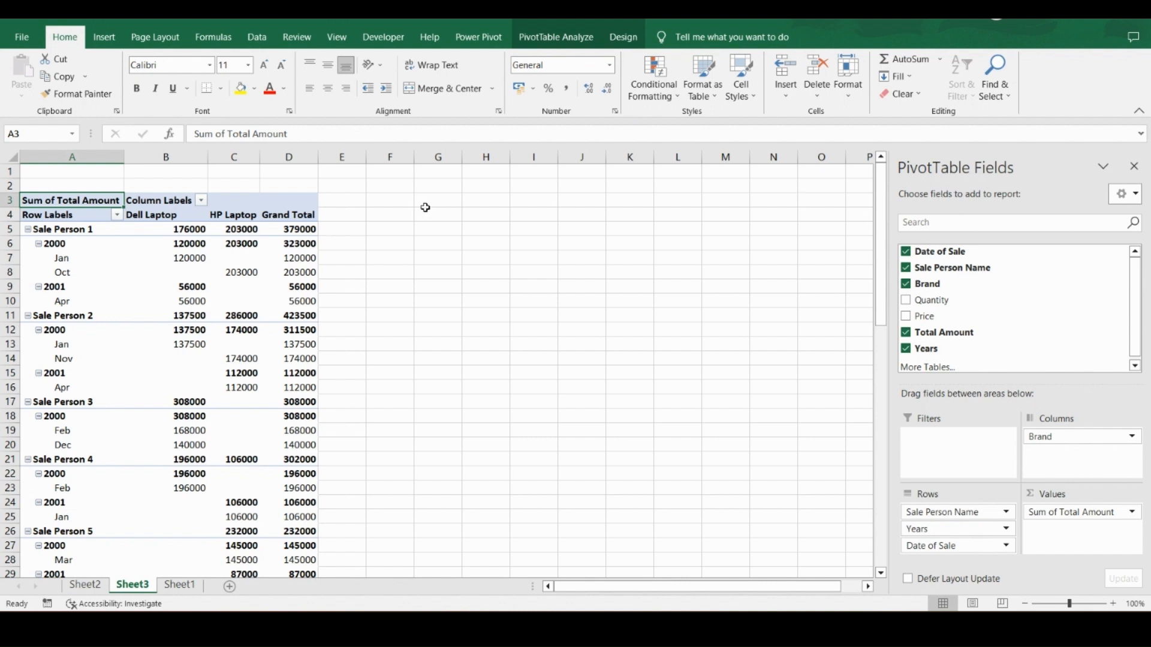
pyautogui.click(353, 200)
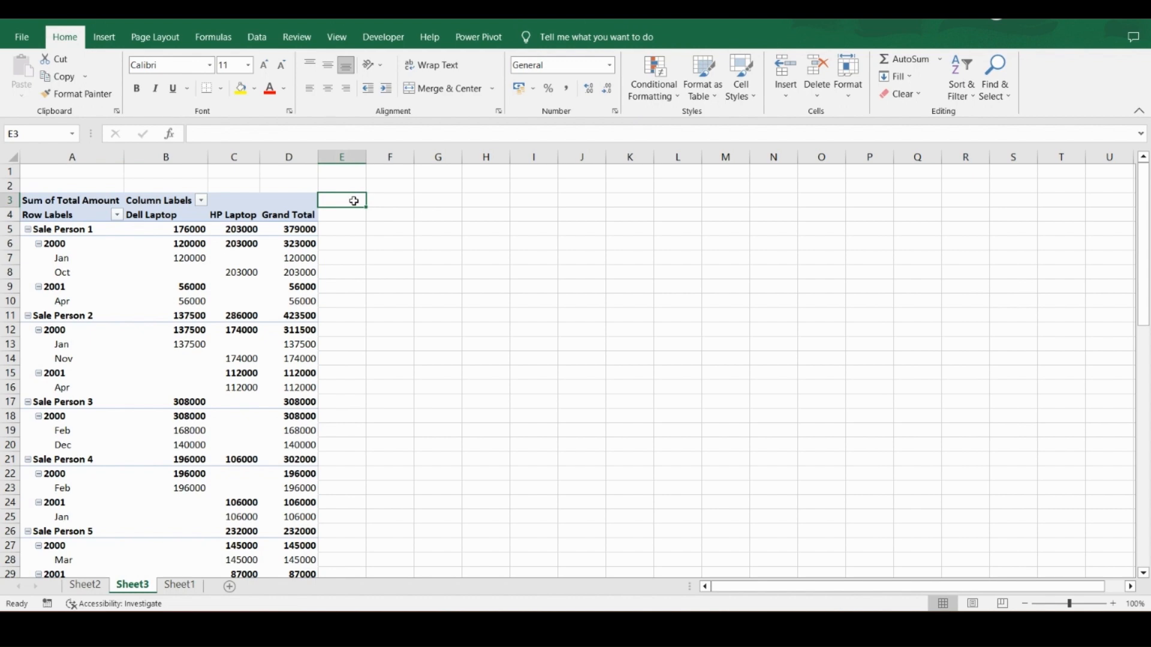
pyautogui.click(42, 202)
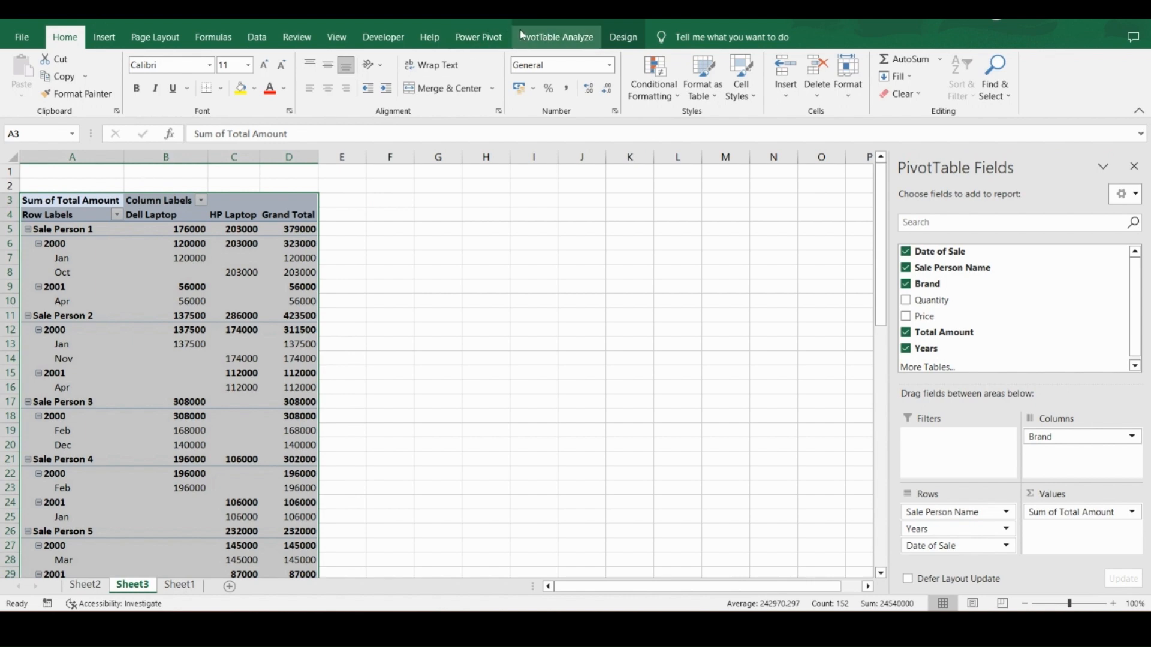
pyautogui.click(528, 42)
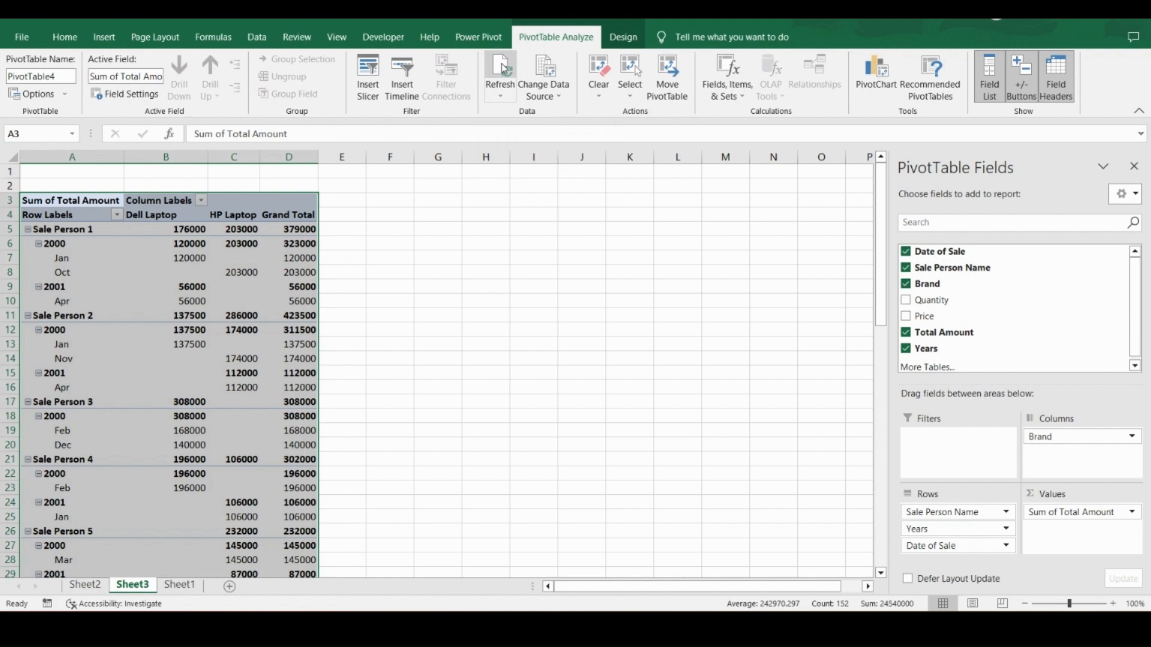
pyautogui.click(506, 69)
pyautogui.click(180, 230)
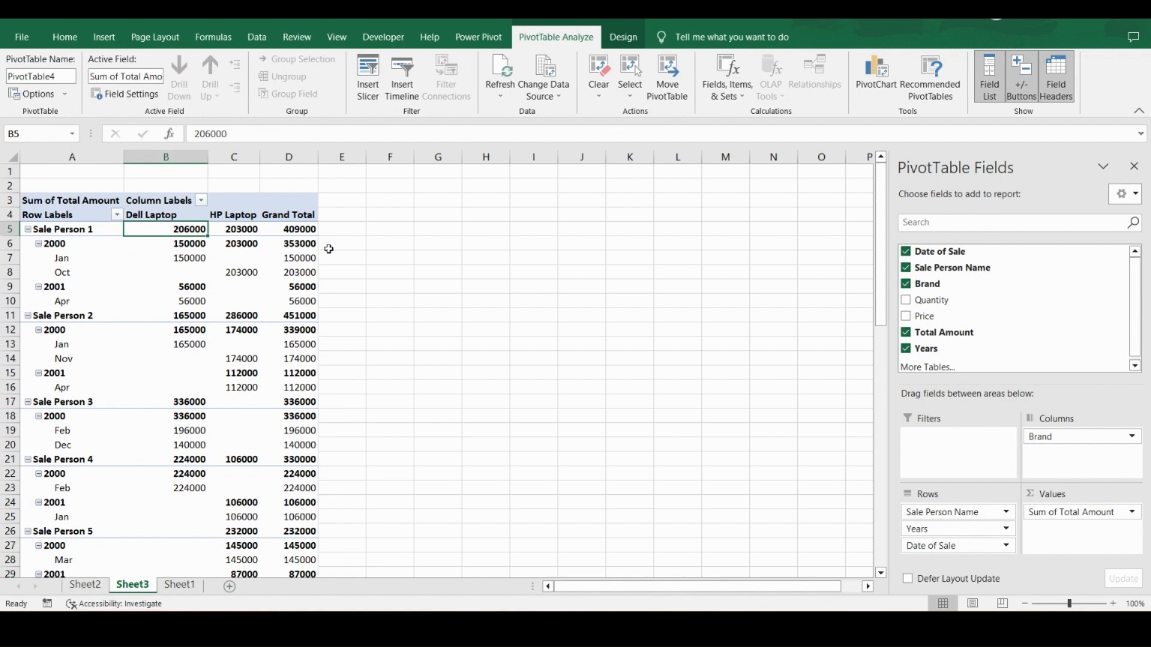
# - Duplicate the last two sales records on Sheet1, A20:F21, into the empty rows starting at A22
pyautogui.click(182, 586)
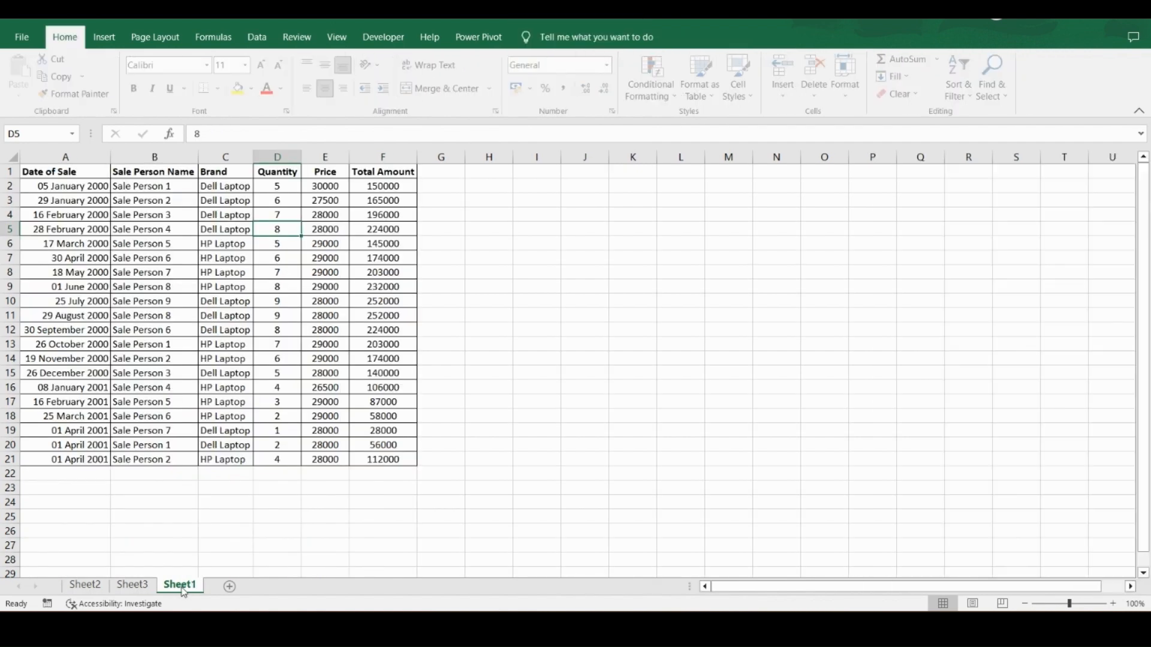
pyautogui.click(72, 475)
pyautogui.press('Up')
pyautogui.press('Up')
pyautogui.hotkey('shift', 'Right')
pyautogui.hotkey('shift', 'Right')
pyautogui.hotkey('shift', 'Right')
pyautogui.hotkey('shift', 'Right')
pyautogui.hotkey('shift', 'Right')
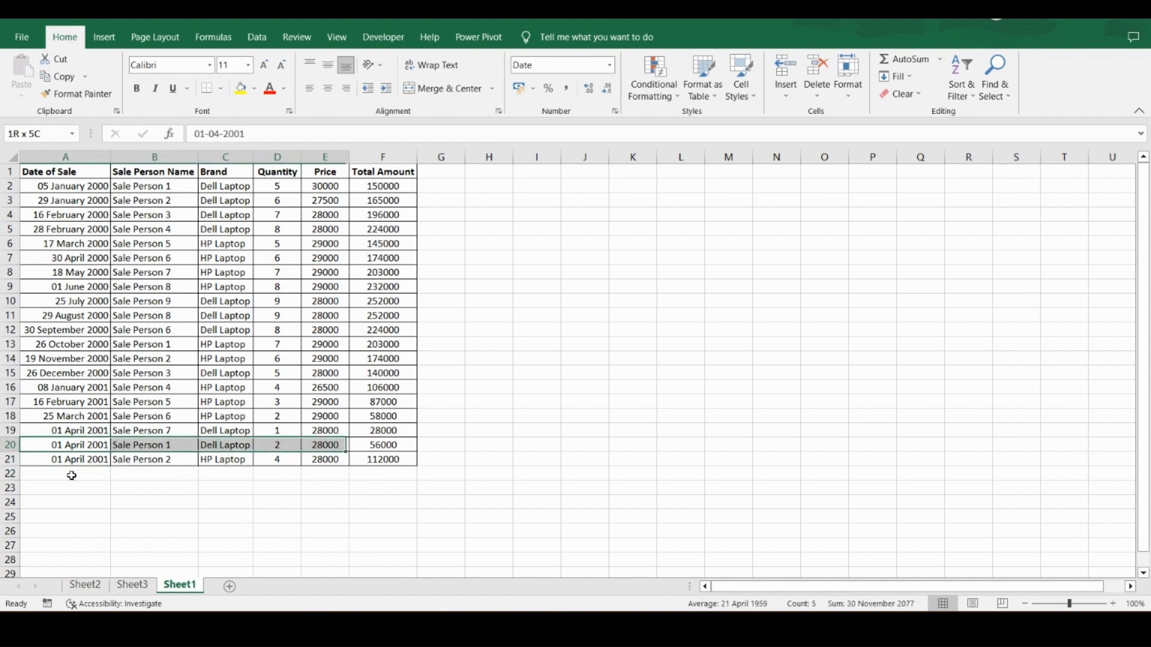
pyautogui.hotkey('shift', 'Down')
pyautogui.hotkey('ctrl', 'c')
pyautogui.click(72, 476)
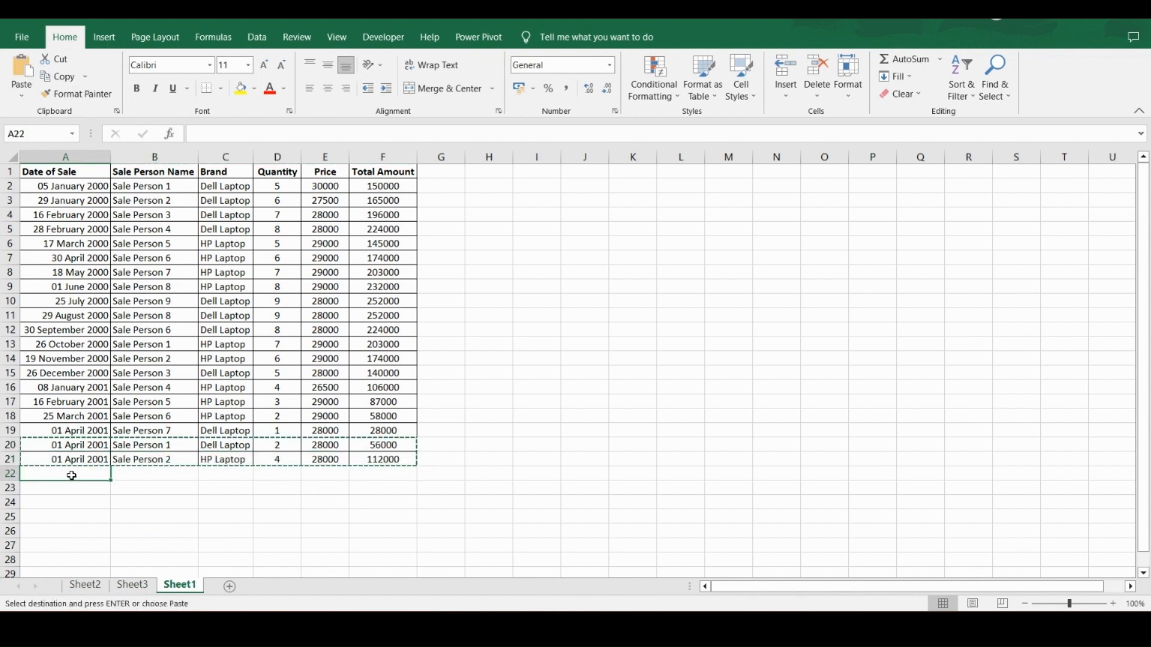
pyautogui.hotkey('ctrl', 'v')
pyautogui.press('Escape')
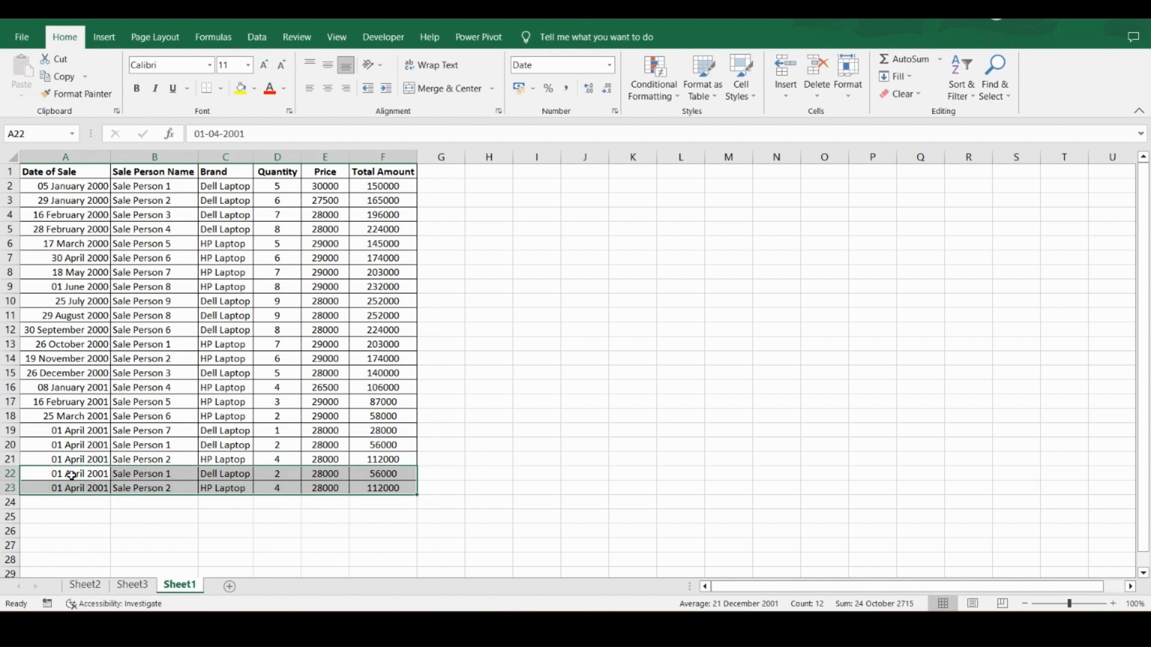
# - Set the quantities of the two added records in D22 and D23 to 4 and 5
pyautogui.click(72, 475)
pyautogui.press('Right')
pyautogui.press('Right')
pyautogui.press('Right')
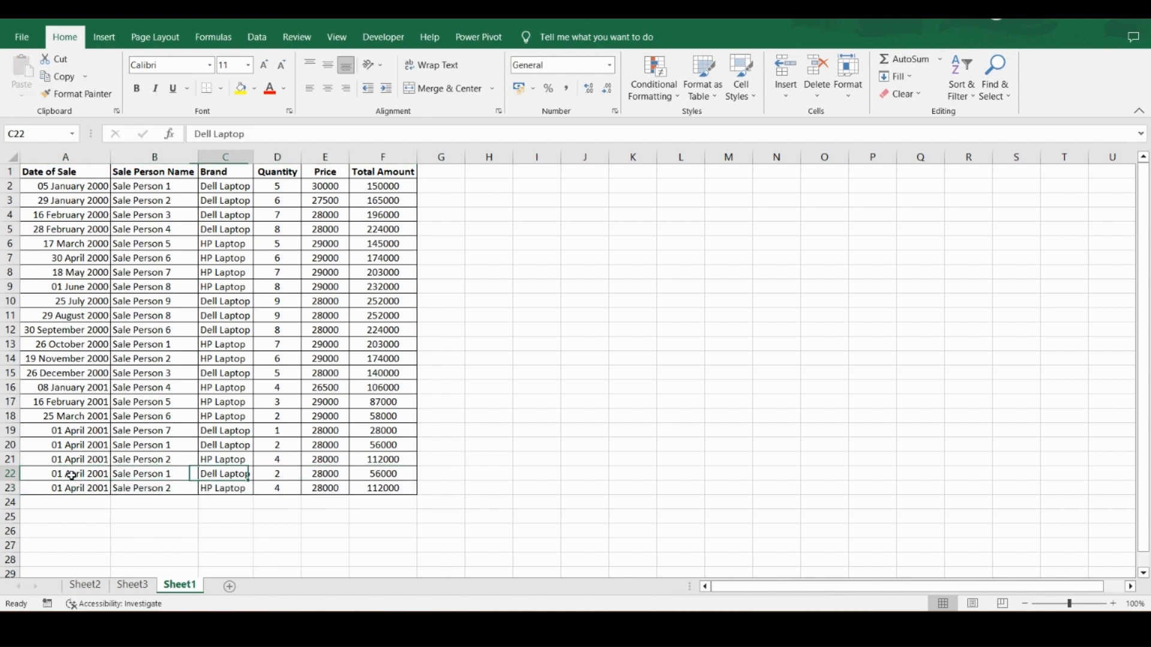
pyautogui.write('4')
pyautogui.press('Return')
pyautogui.press('Left')
pyautogui.press('Left')
pyautogui.press('Left')
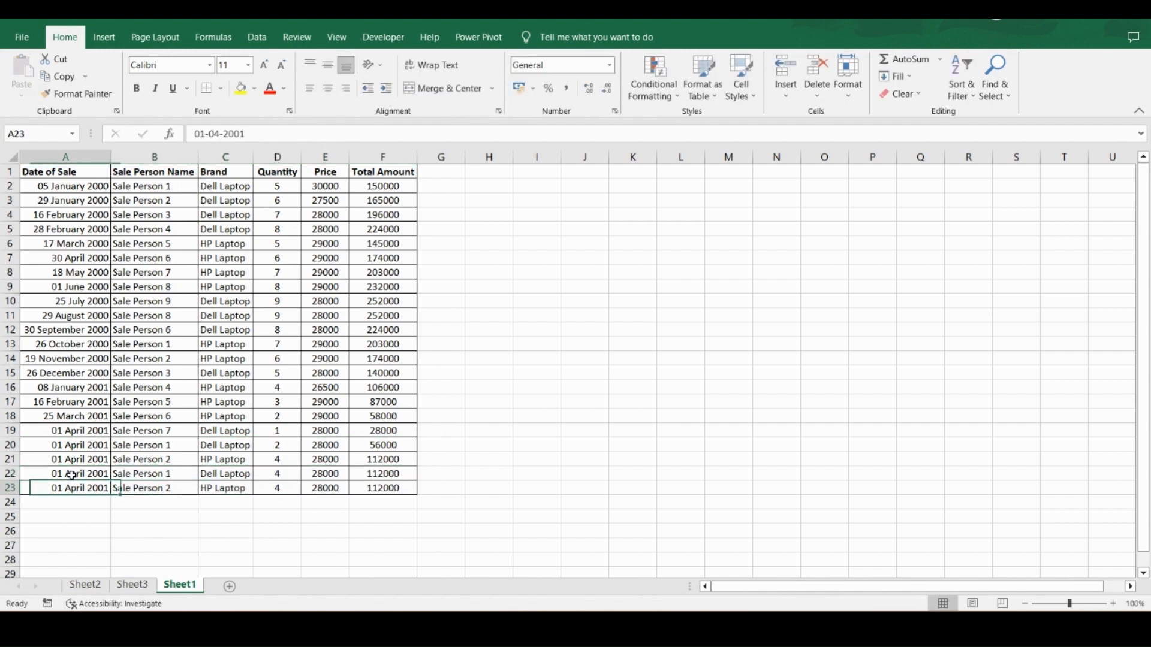
pyautogui.press('Right')
pyautogui.press('Right')
pyautogui.press('Right')
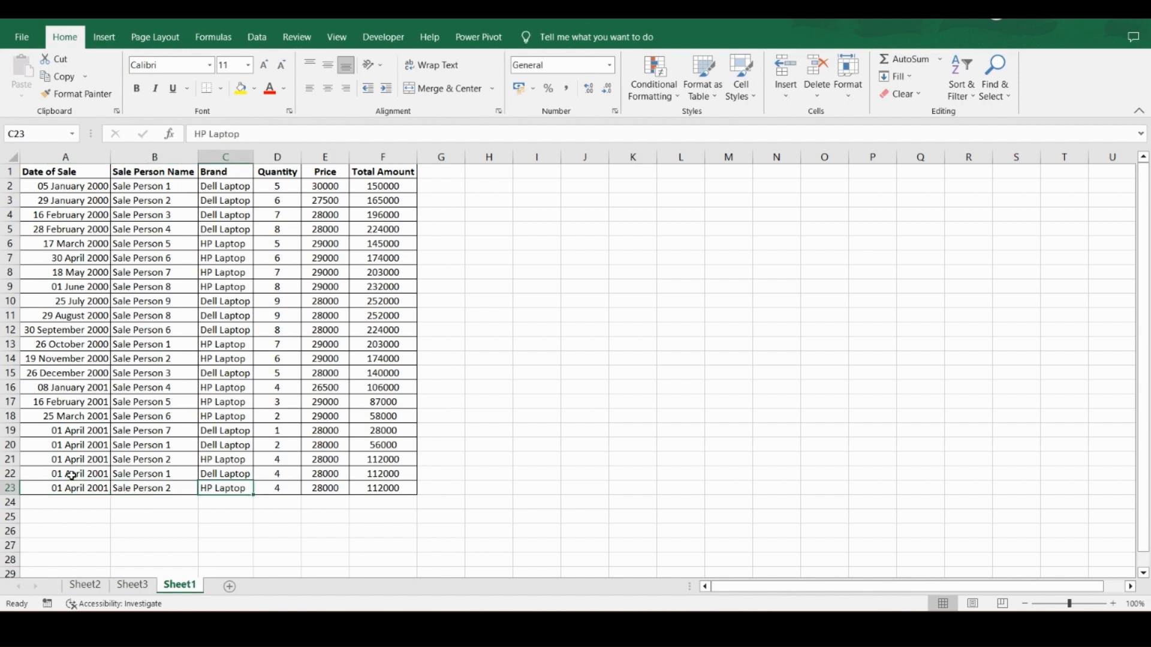
pyautogui.write('5')
pyautogui.press('Up')
pyautogui.press('Left')
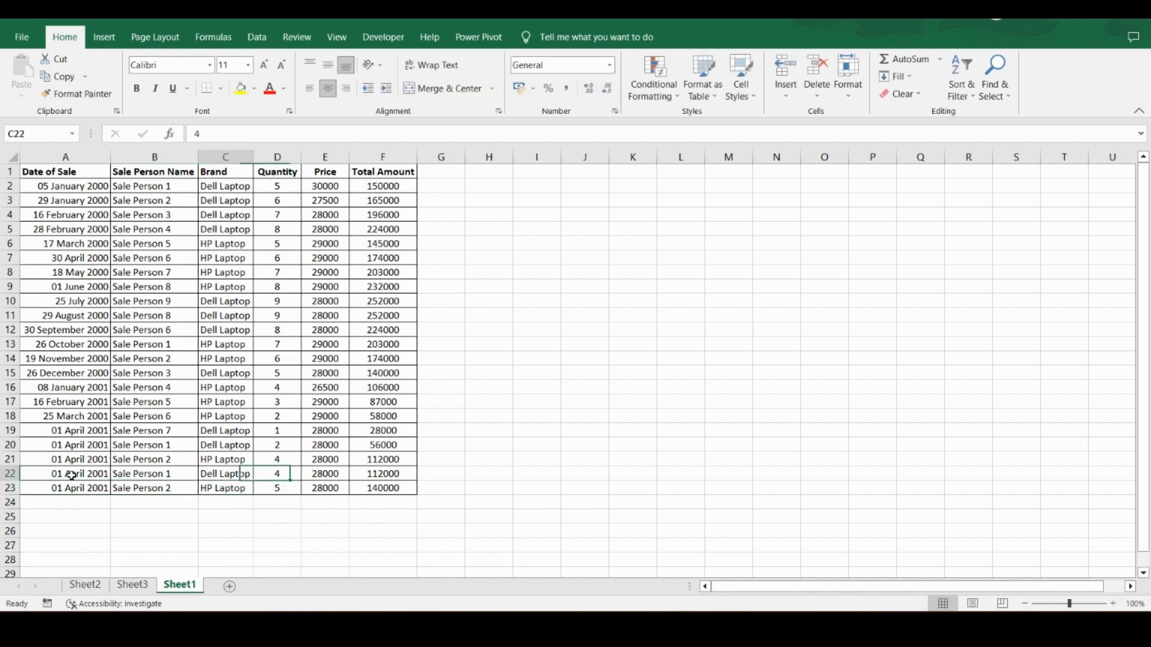
pyautogui.press('Left')
pyautogui.press('Left')
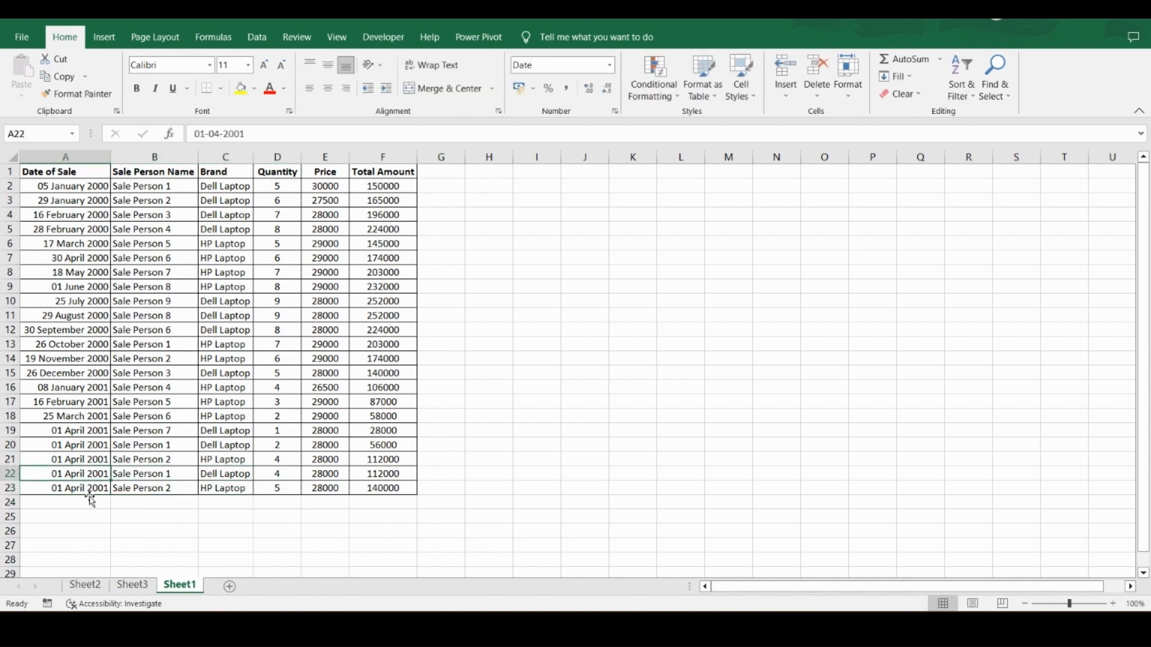
# - Change the data source of the PivotTable on Sheet3 to Sheet1!$A$1:$F$23 to include the added records
pyautogui.click(132, 585)
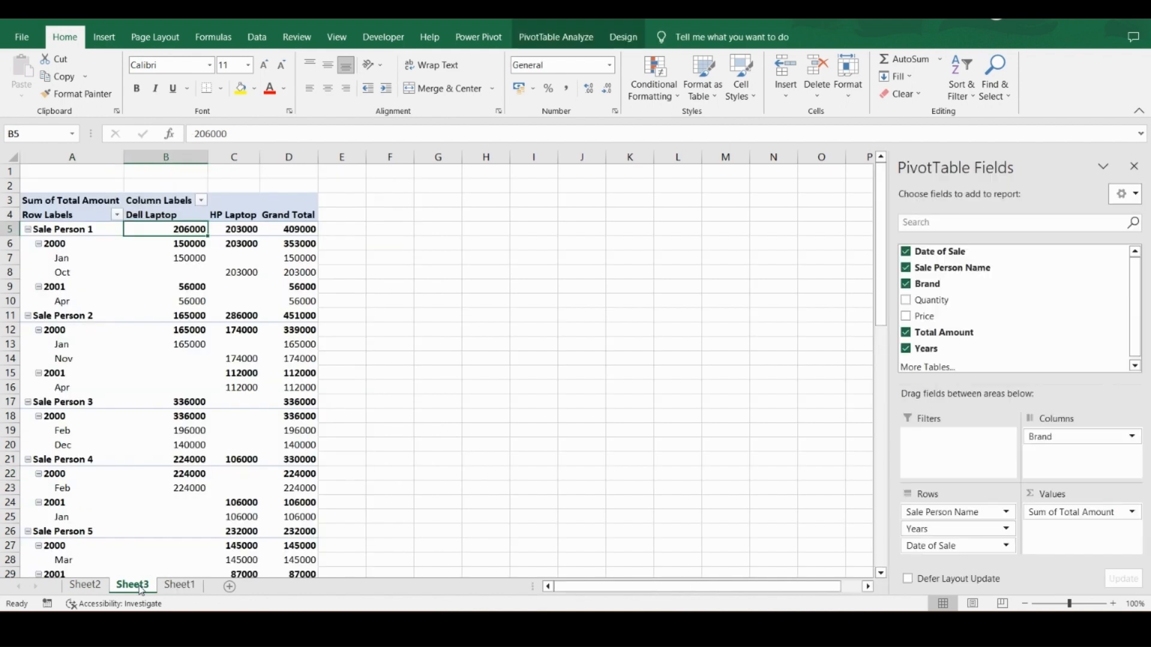
pyautogui.click(382, 216)
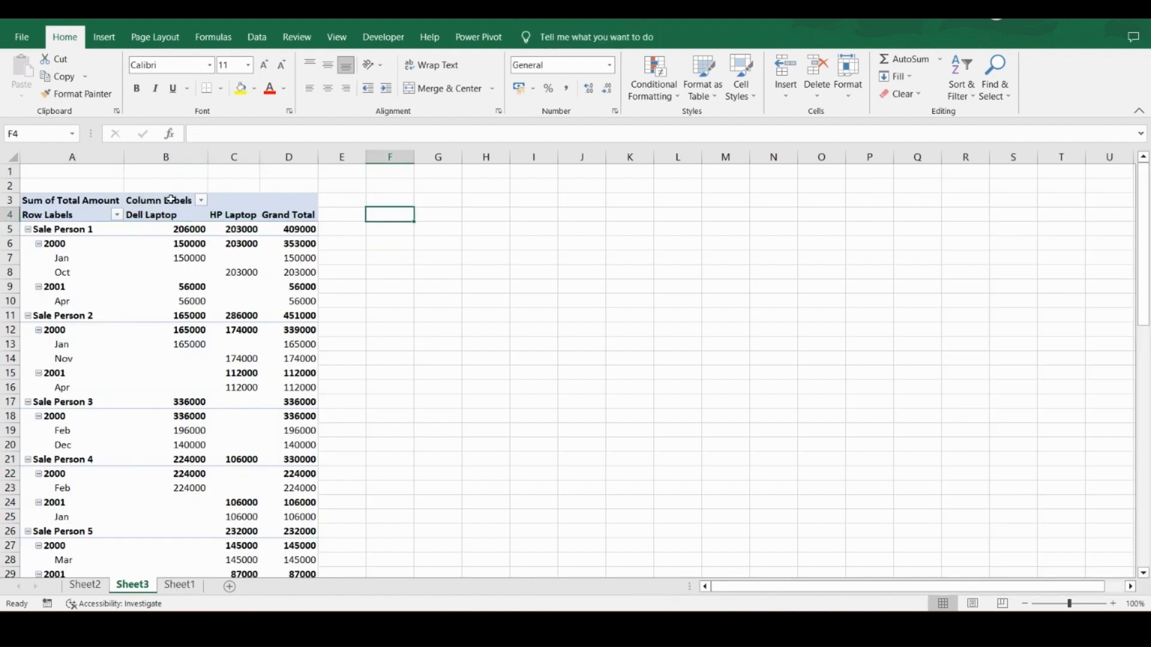
pyautogui.click(56, 202)
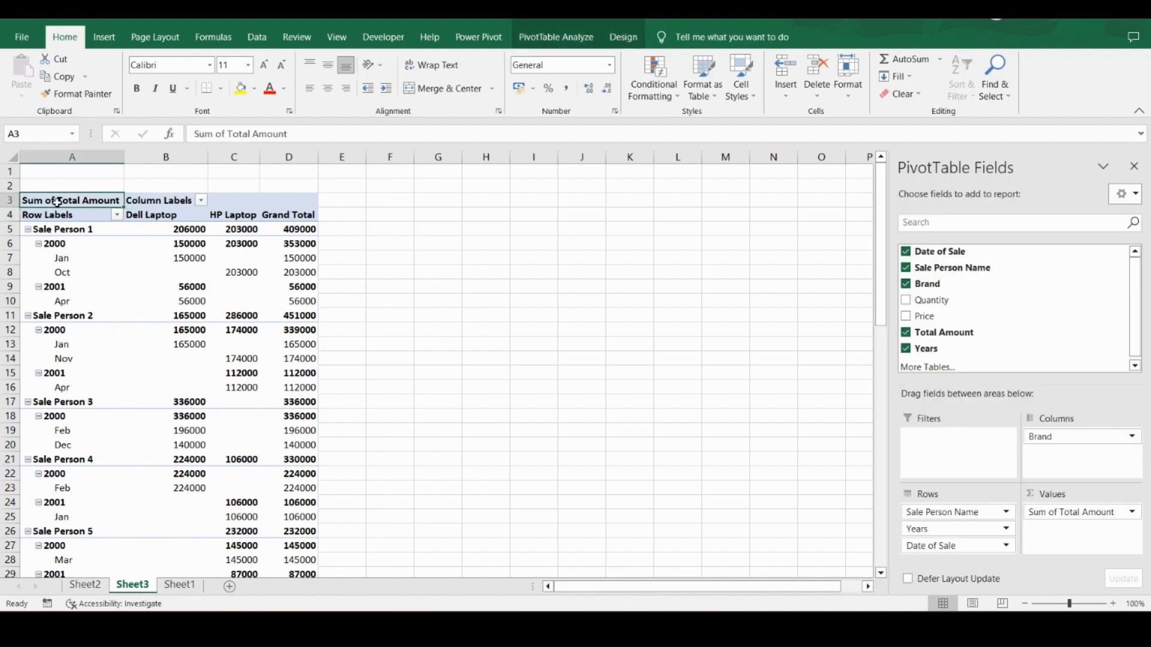
pyautogui.click(529, 42)
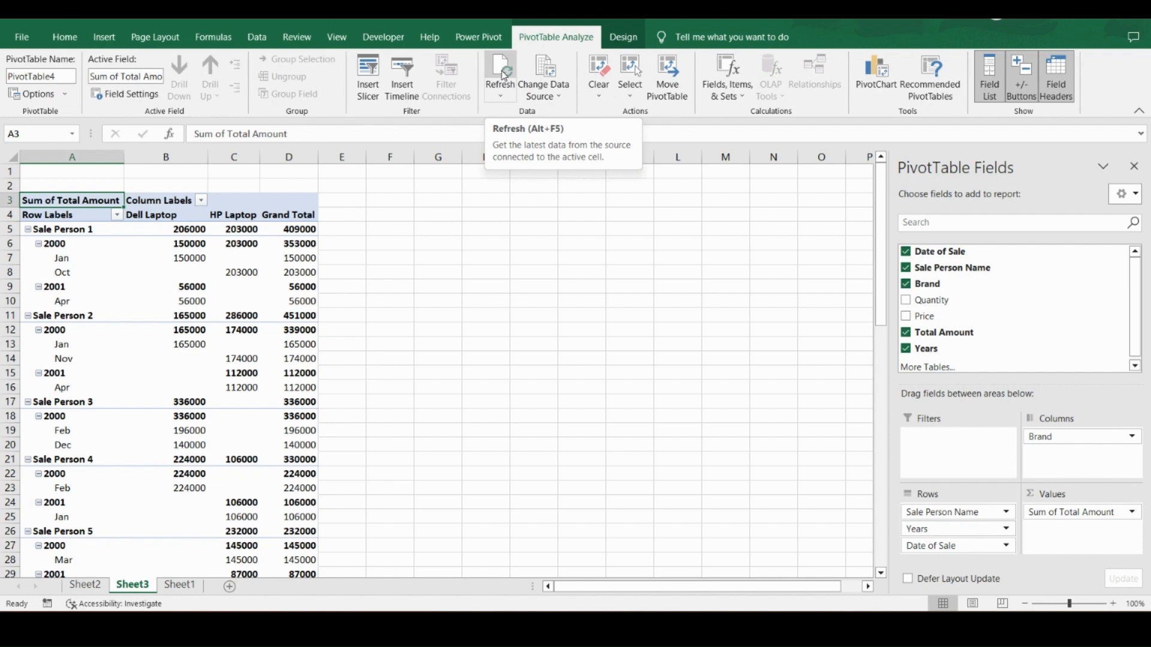
pyautogui.click(552, 76)
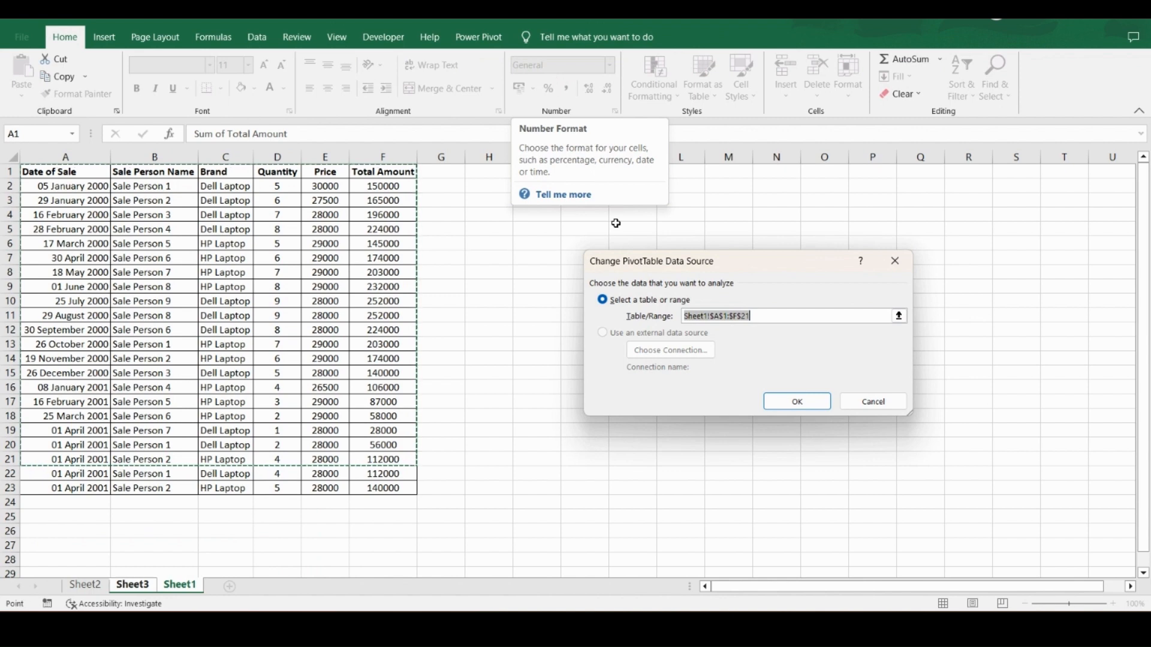
pyautogui.press('BackSpace')
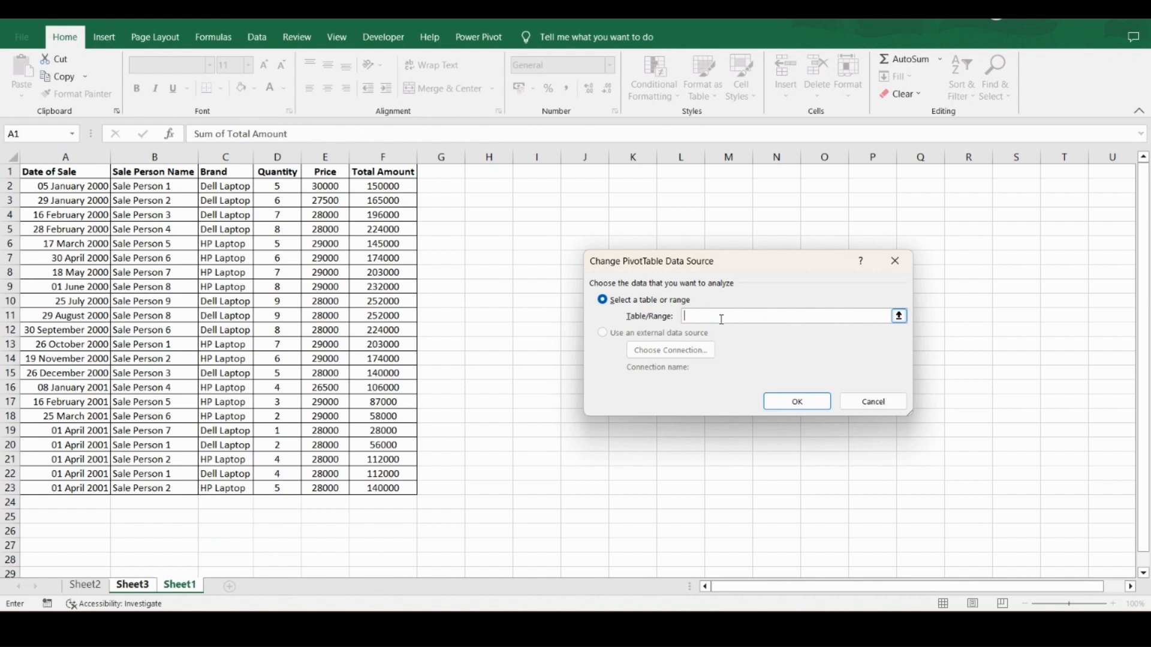
pyautogui.click(899, 316)
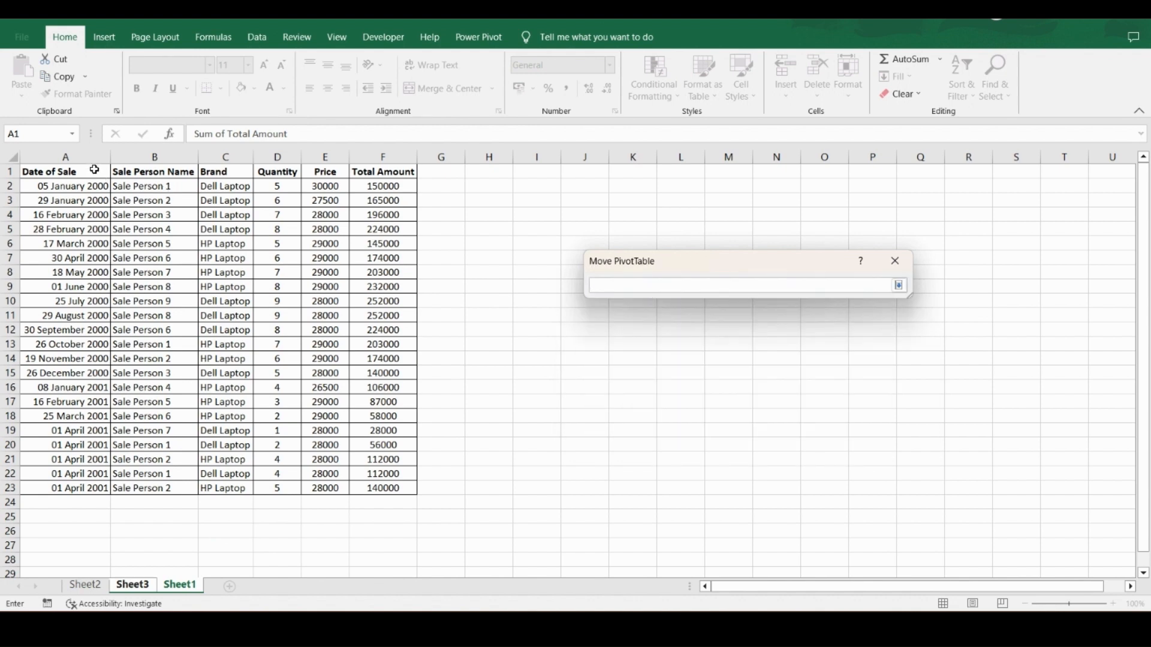
pyautogui.moveTo(96, 174); pyautogui.dragTo(368, 491)
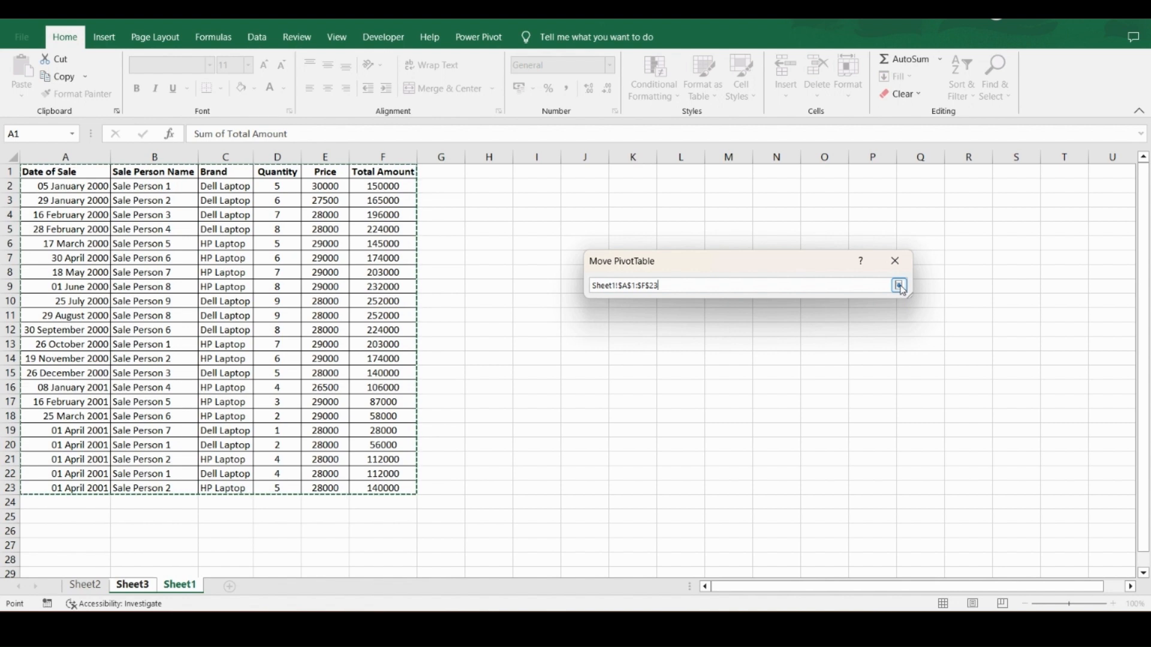
pyautogui.click(900, 286)
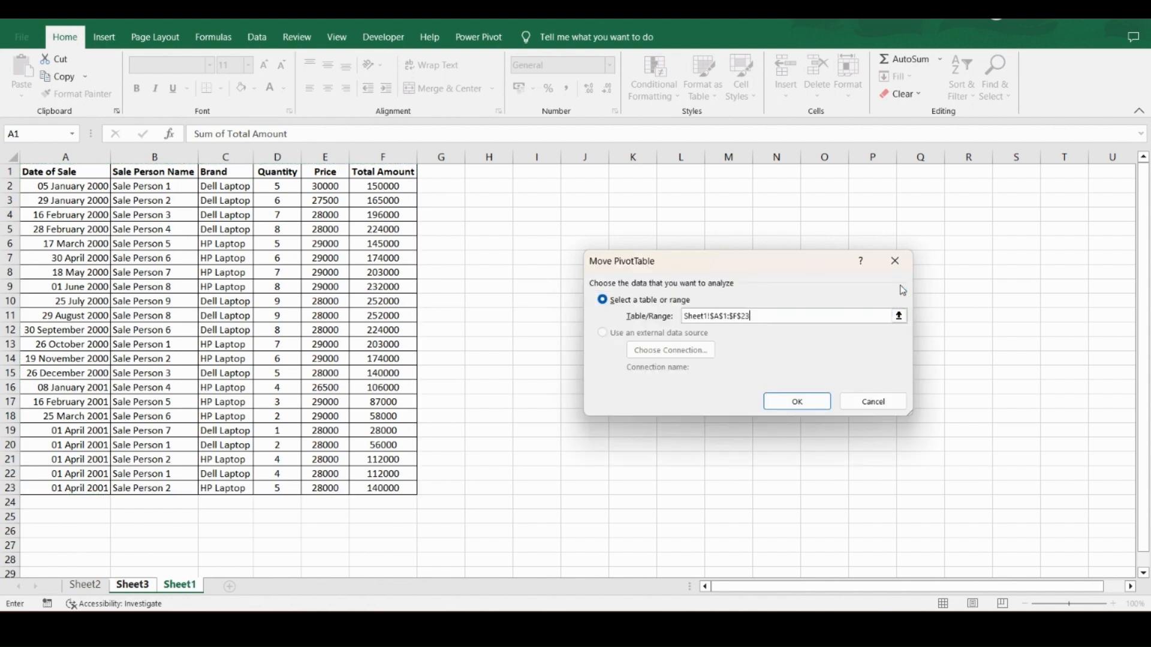
pyautogui.click(812, 407)
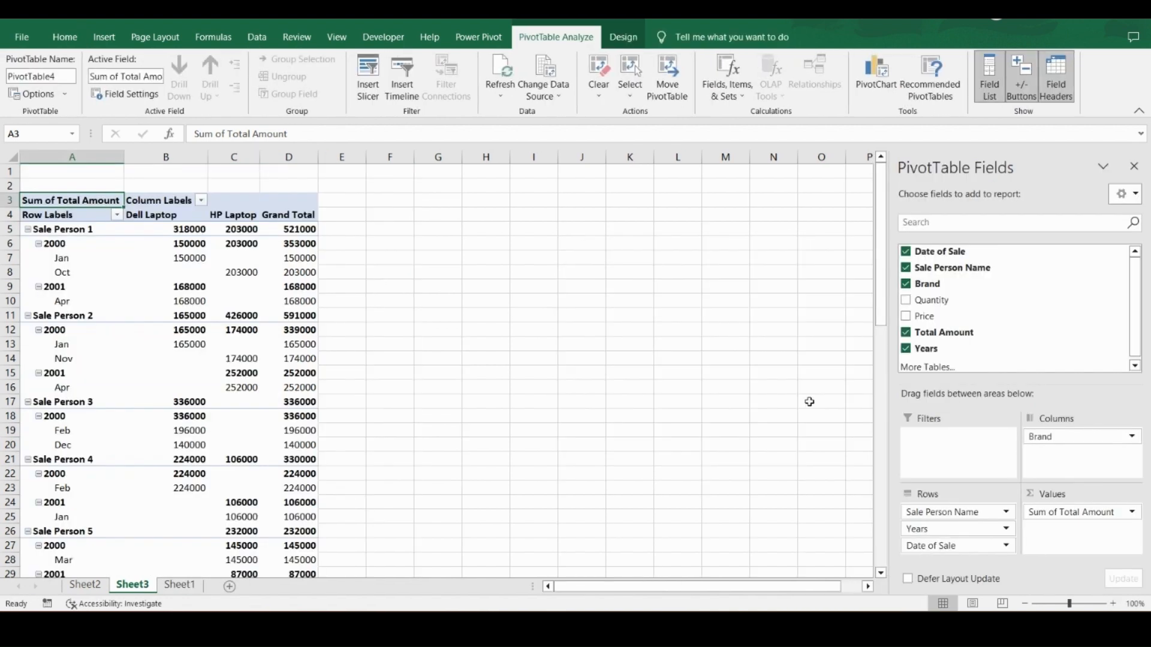
pyautogui.click(194, 233)
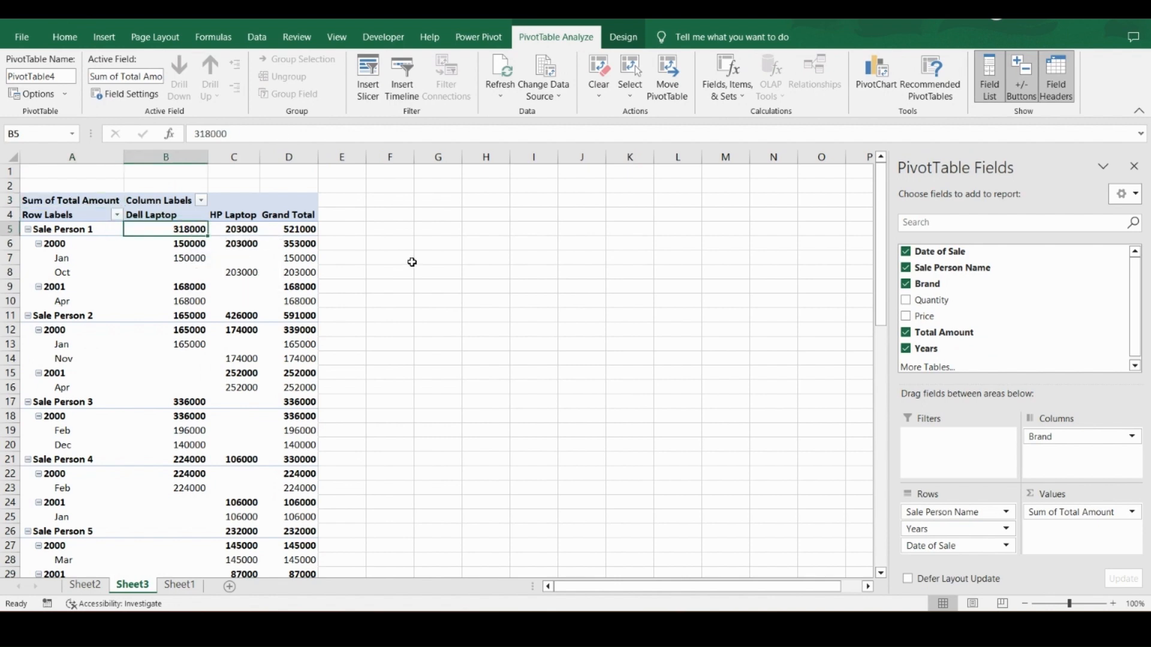
pyautogui.press('Down')
pyautogui.press('Down')
pyautogui.press('Up')
pyautogui.press('Up')
pyautogui.click(35, 202)
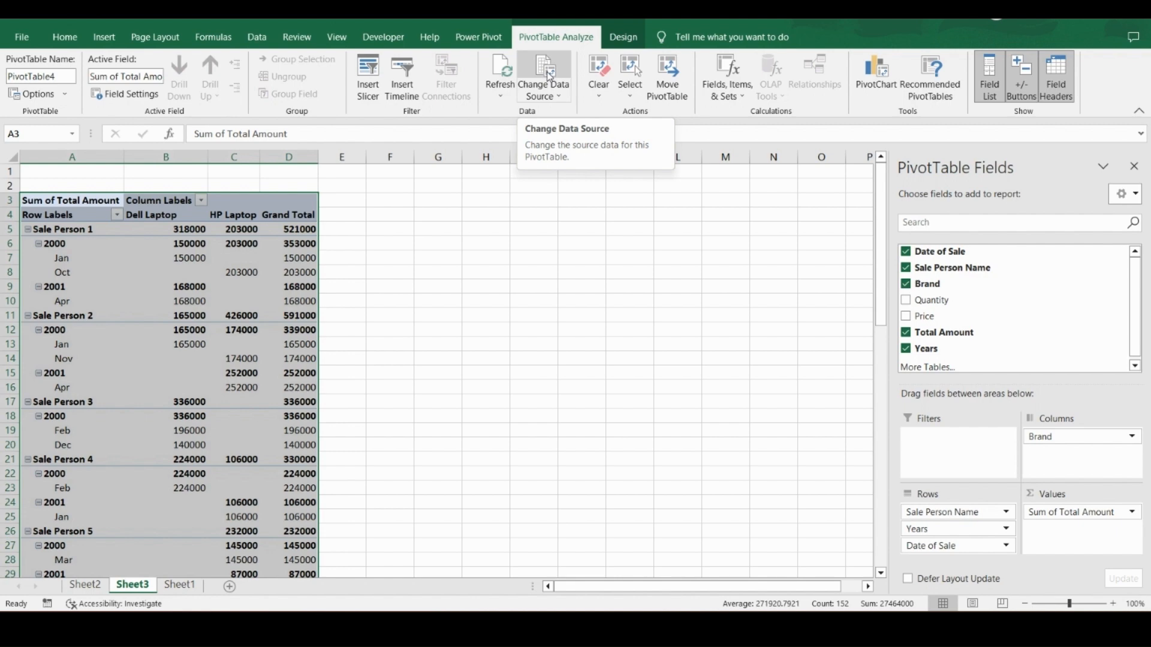
pyautogui.click(363, 202)
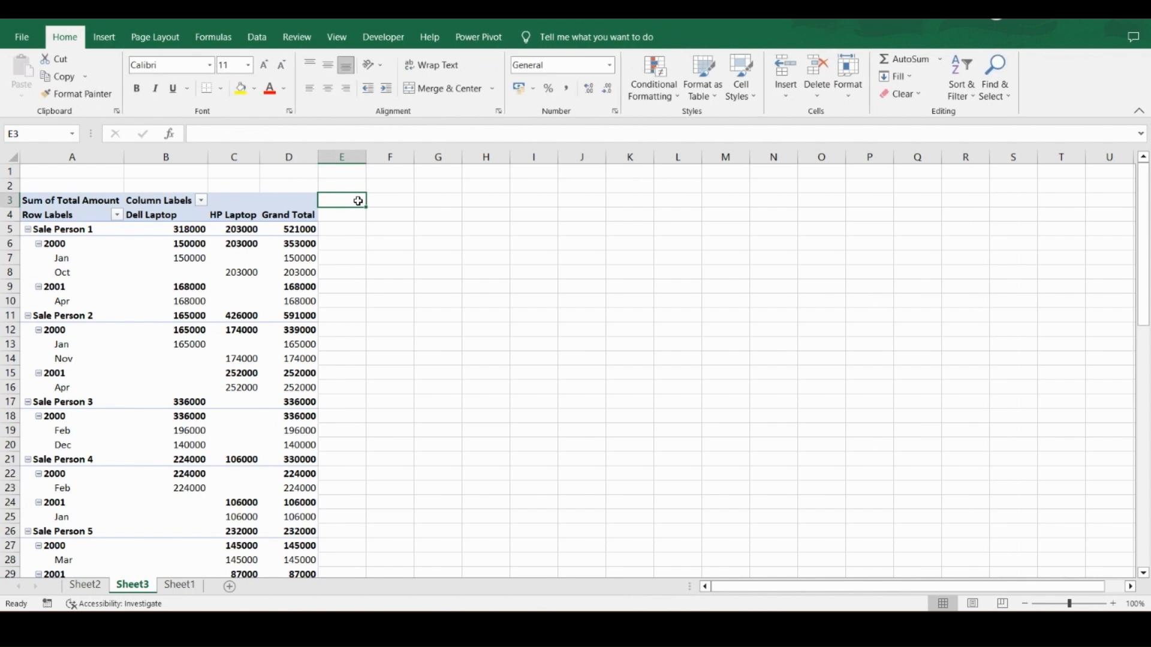
# - Move Sale Person Name from the PivotTable rows to its report filter and show only Sale Person 1
pyautogui.click(239, 202)
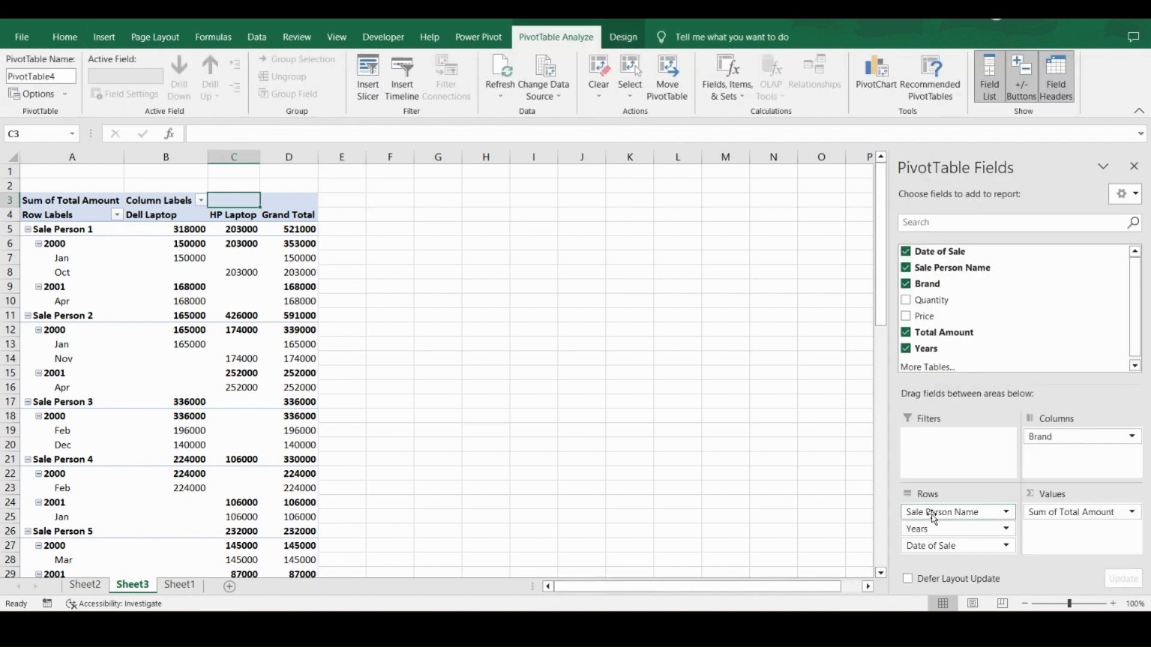
pyautogui.moveTo(932, 513); pyautogui.dragTo(944, 453)
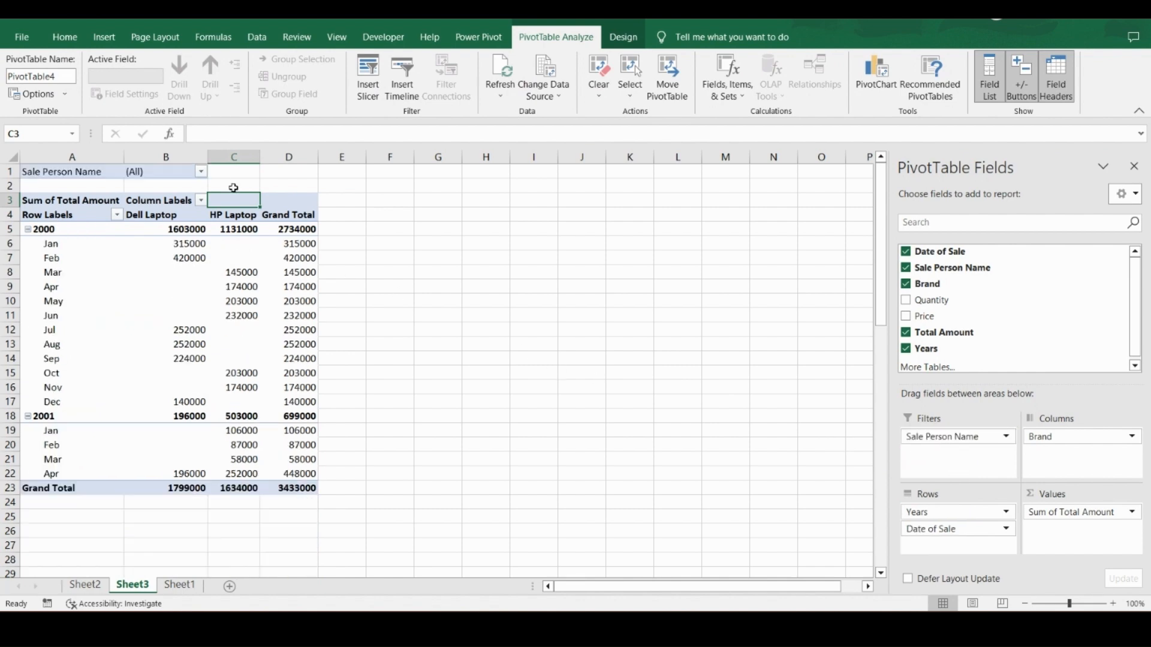
pyautogui.click(202, 173)
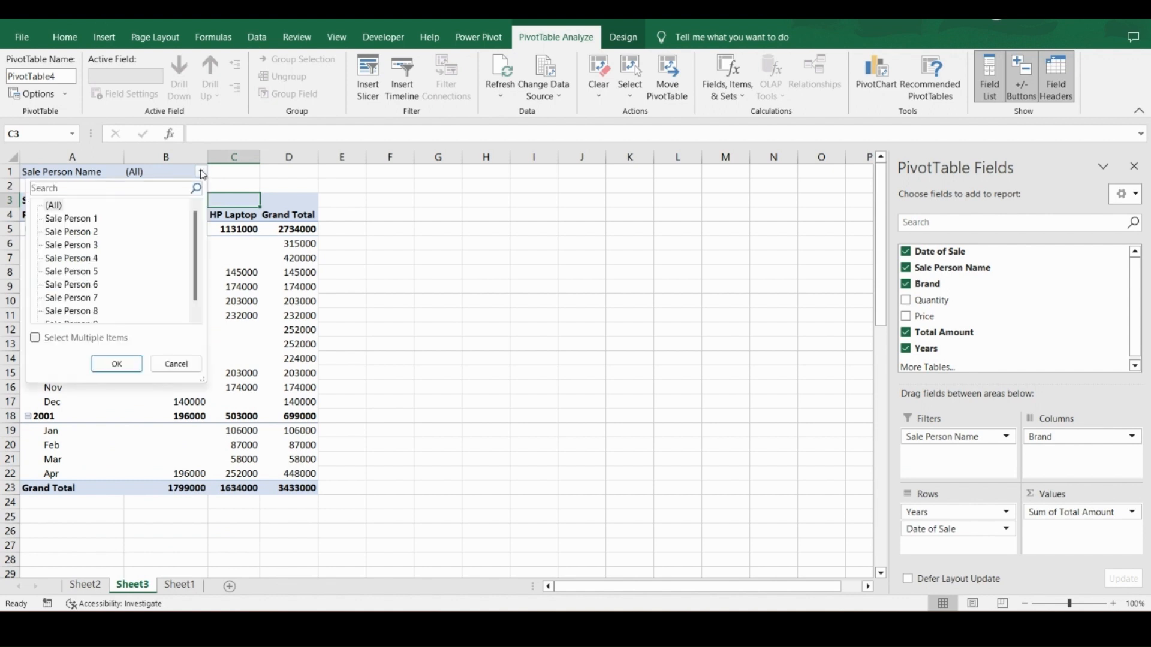
pyautogui.click(73, 220)
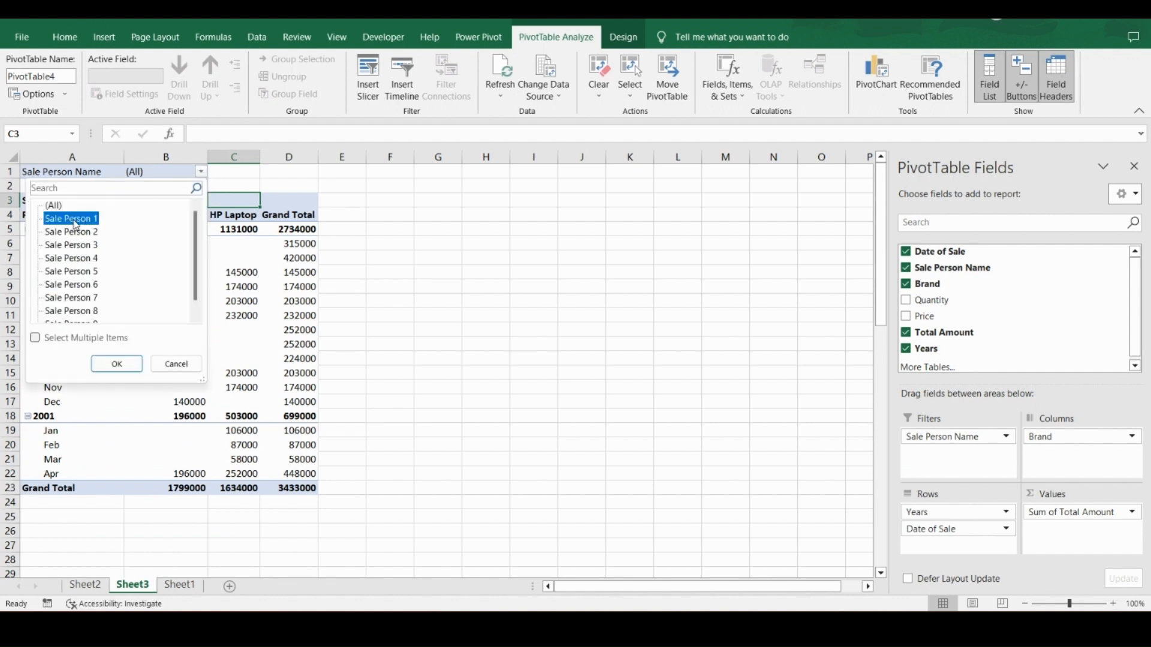
pyautogui.click(116, 363)
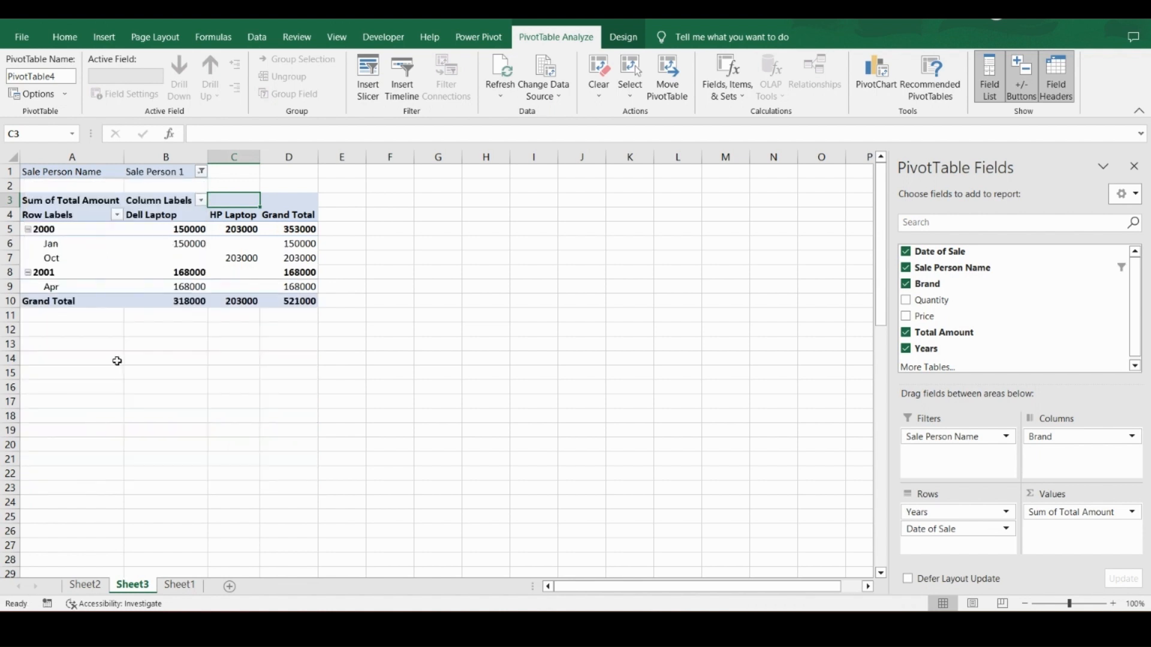
# - Switch the Sale Person Name report filter to Sale Person 2
pyautogui.click(202, 172)
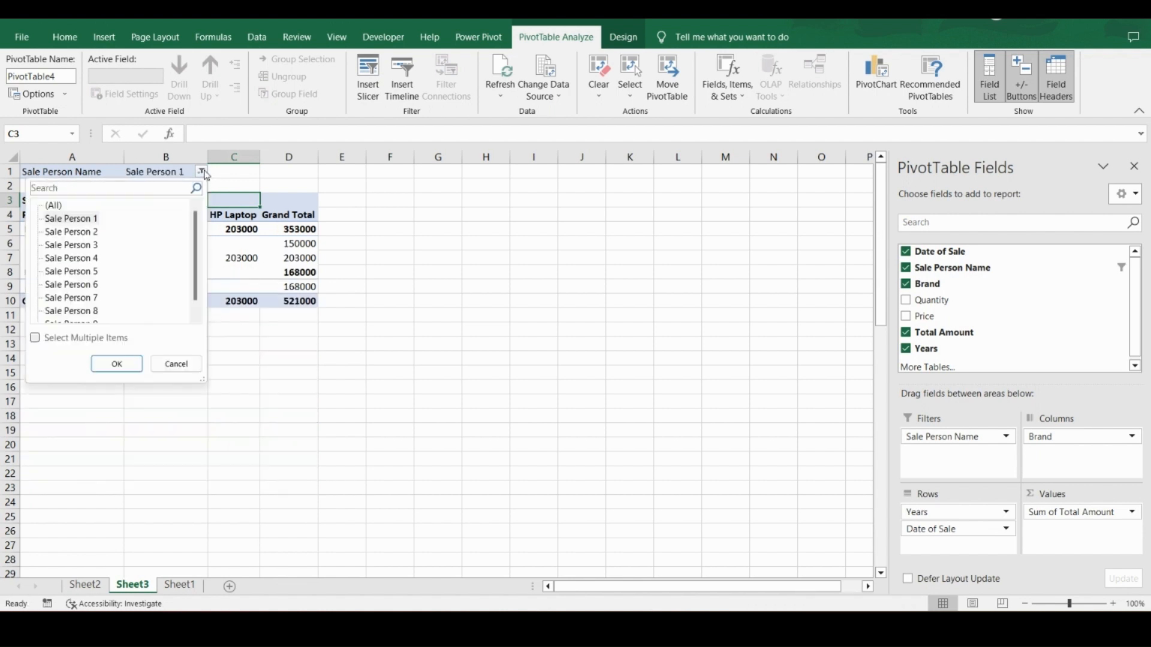
pyautogui.click(92, 233)
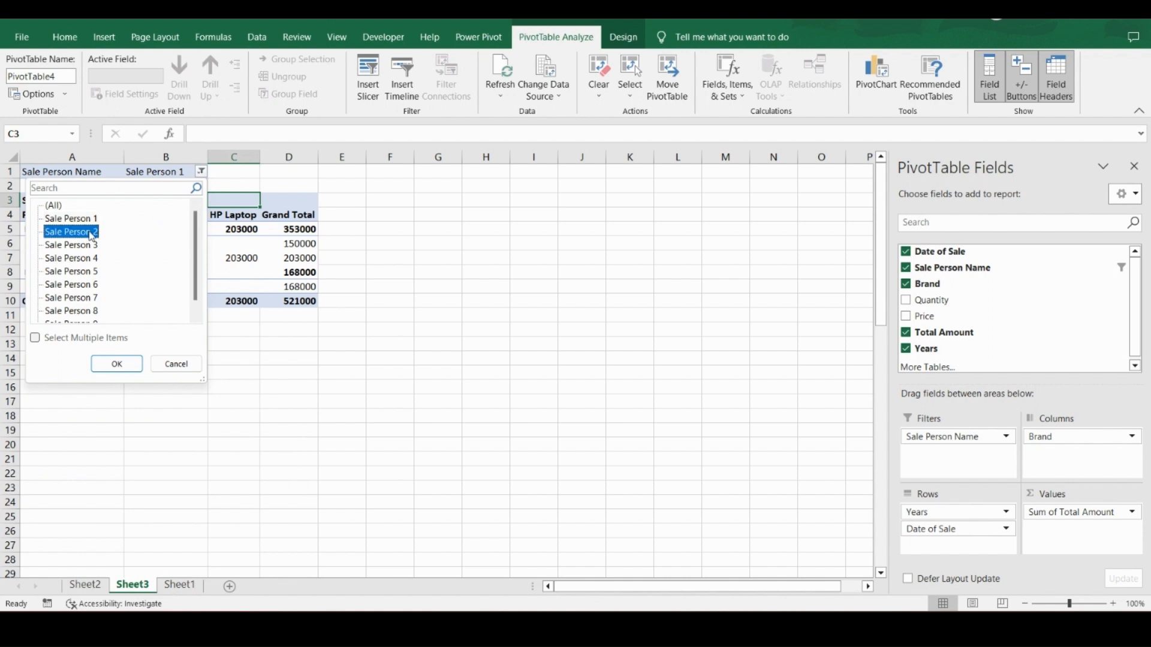
pyautogui.click(122, 364)
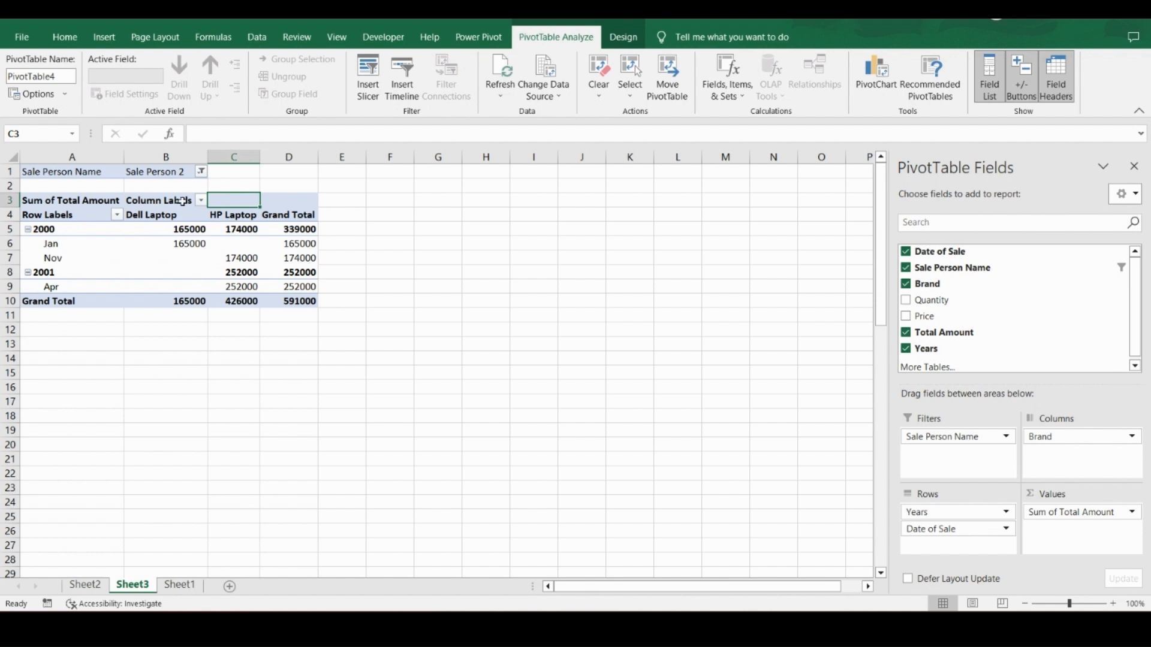
# - Enable multiple-item selection in the Sale Person Name report filter and show only Sale Person 1 and Sale Person 5
pyautogui.click(202, 172)
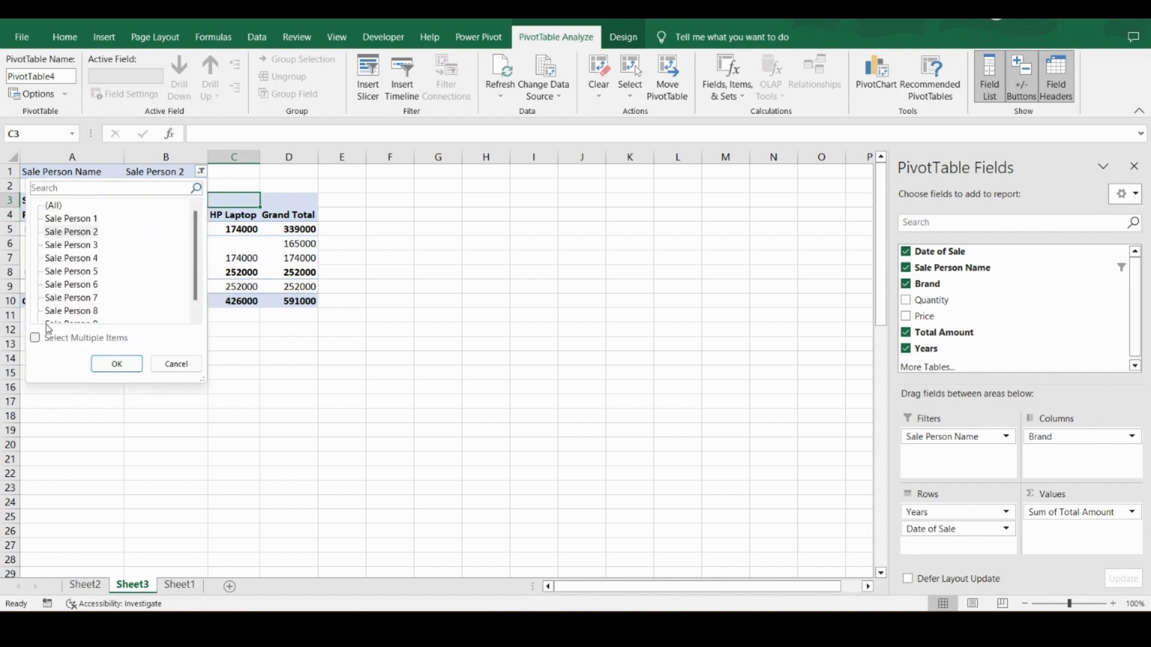
pyautogui.click(56, 207)
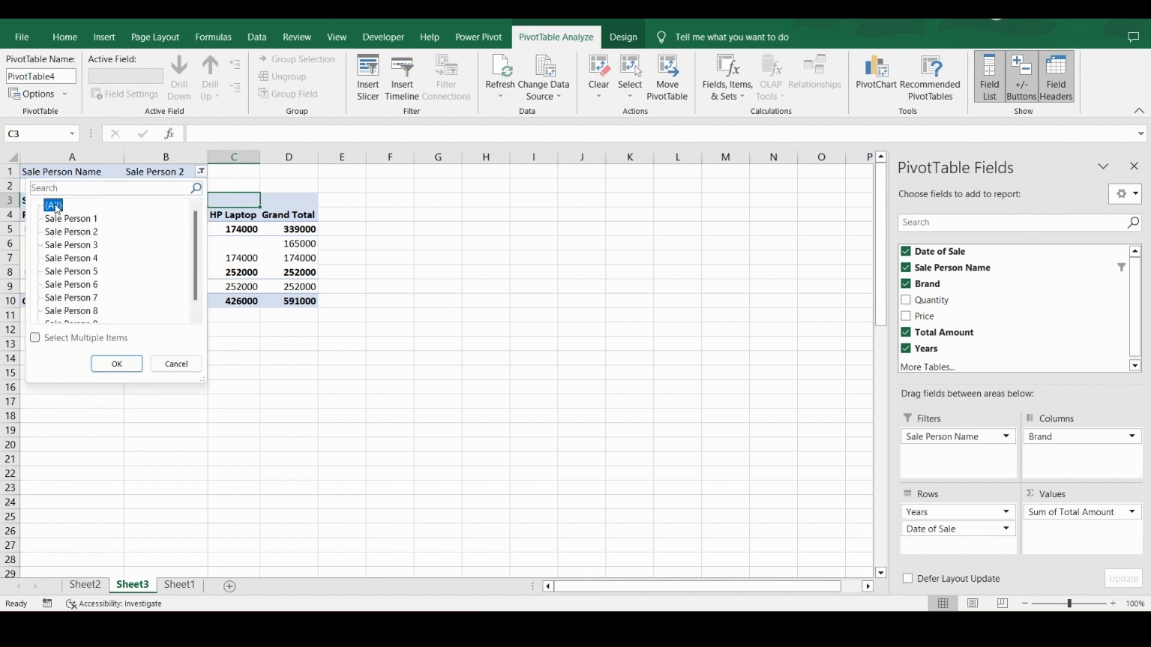
pyautogui.click(35, 339)
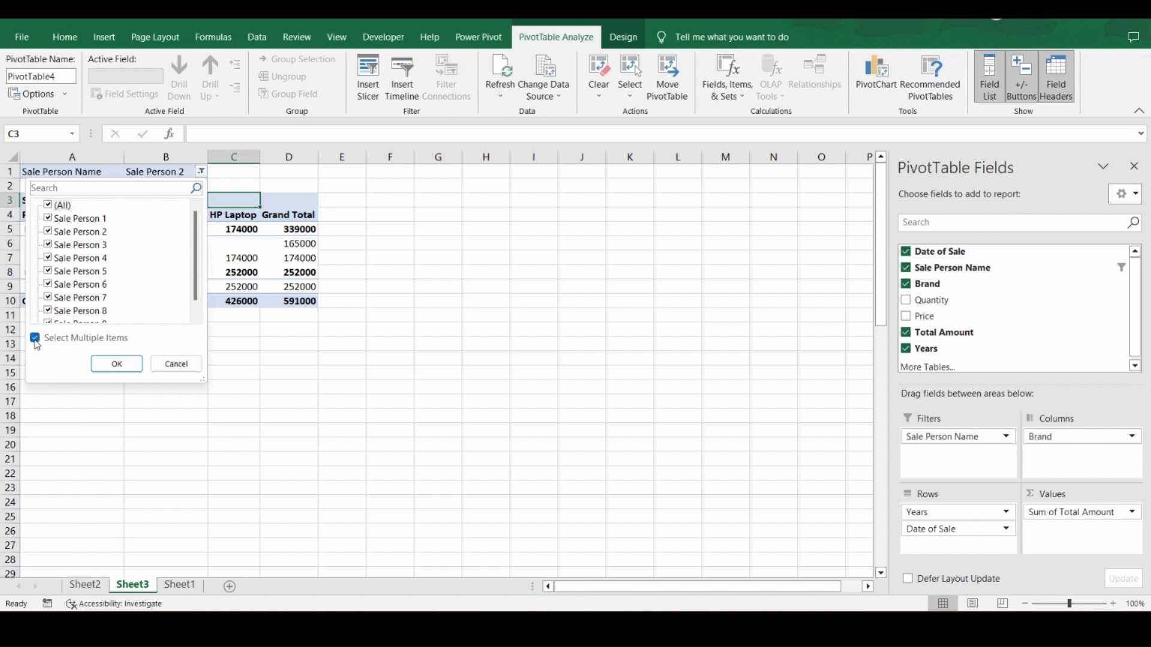
pyautogui.click(49, 206)
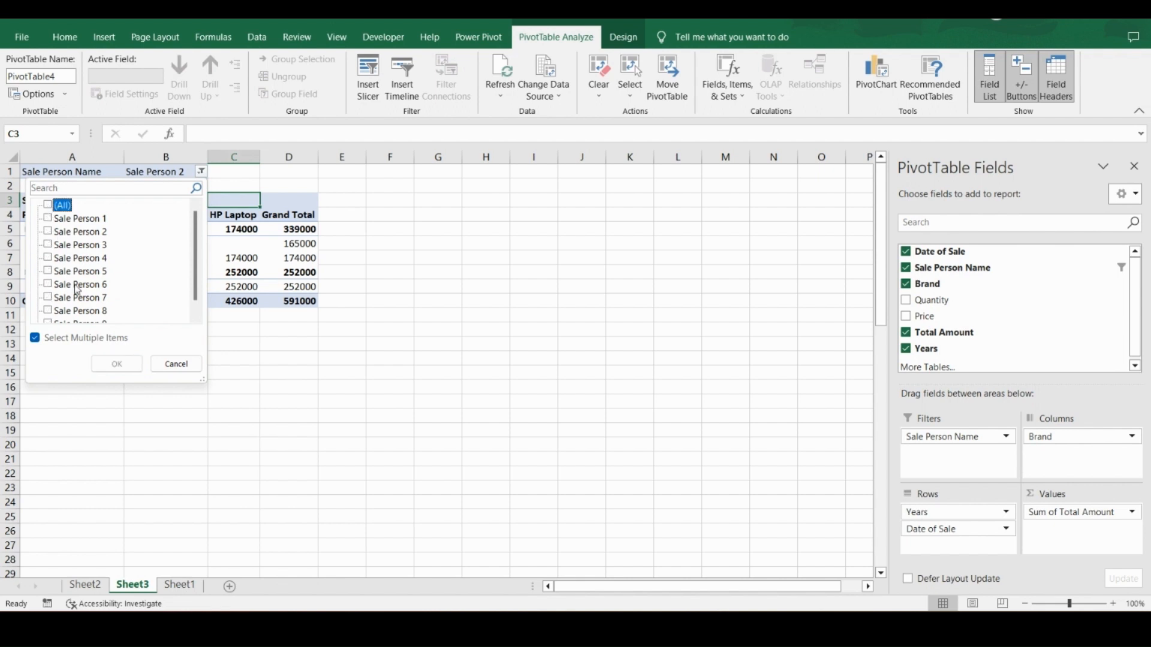
pyautogui.click(49, 219)
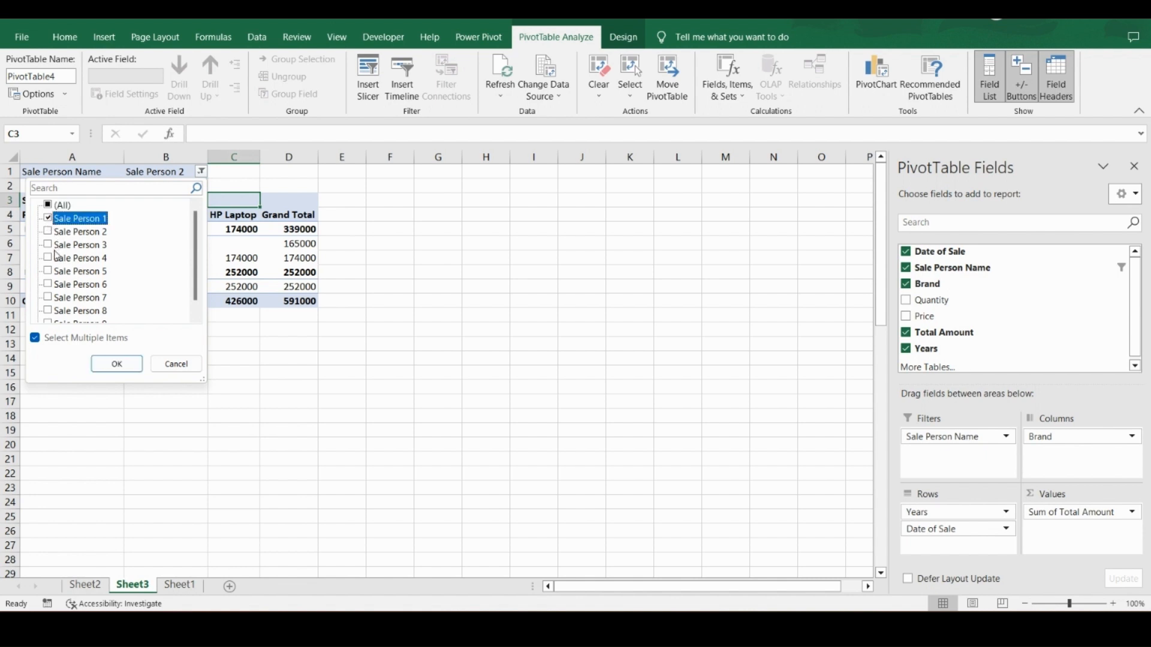
pyautogui.click(49, 272)
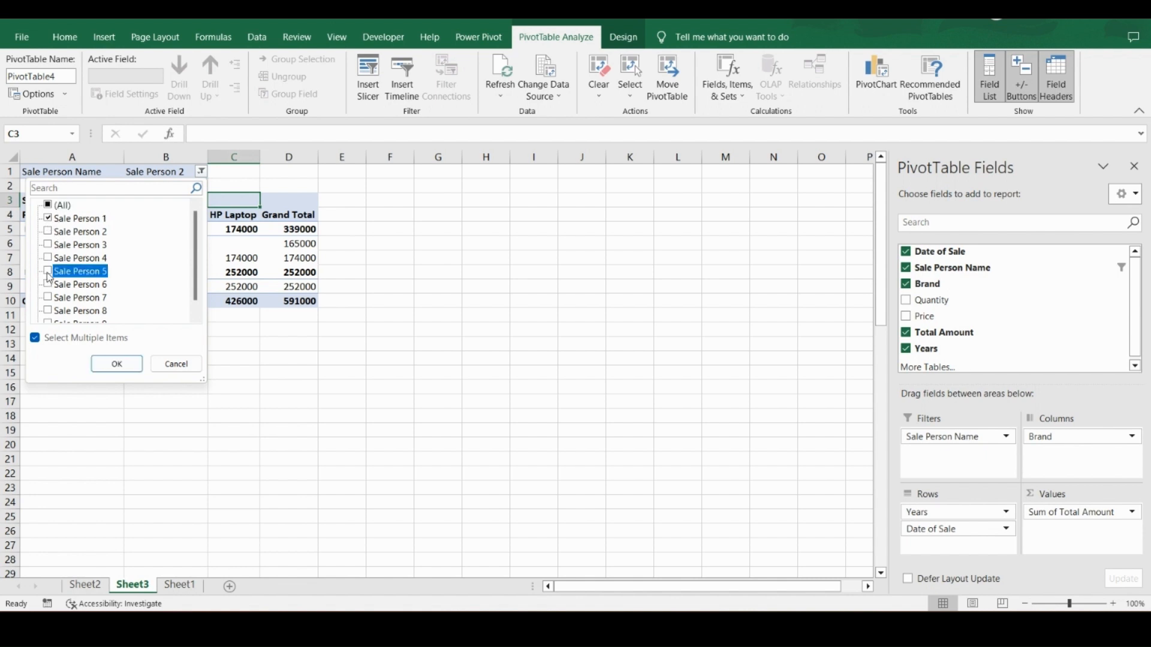
pyautogui.click(110, 365)
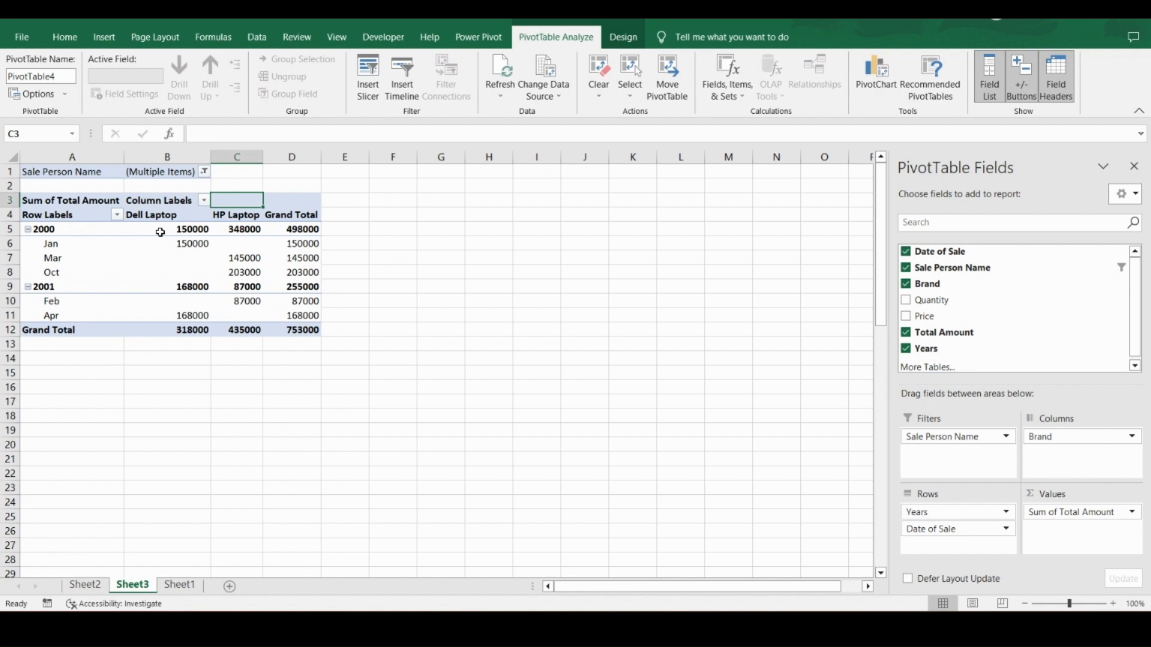
# - Reset the Sale Person Name report filter to include all sale persons
pyautogui.click(205, 173)
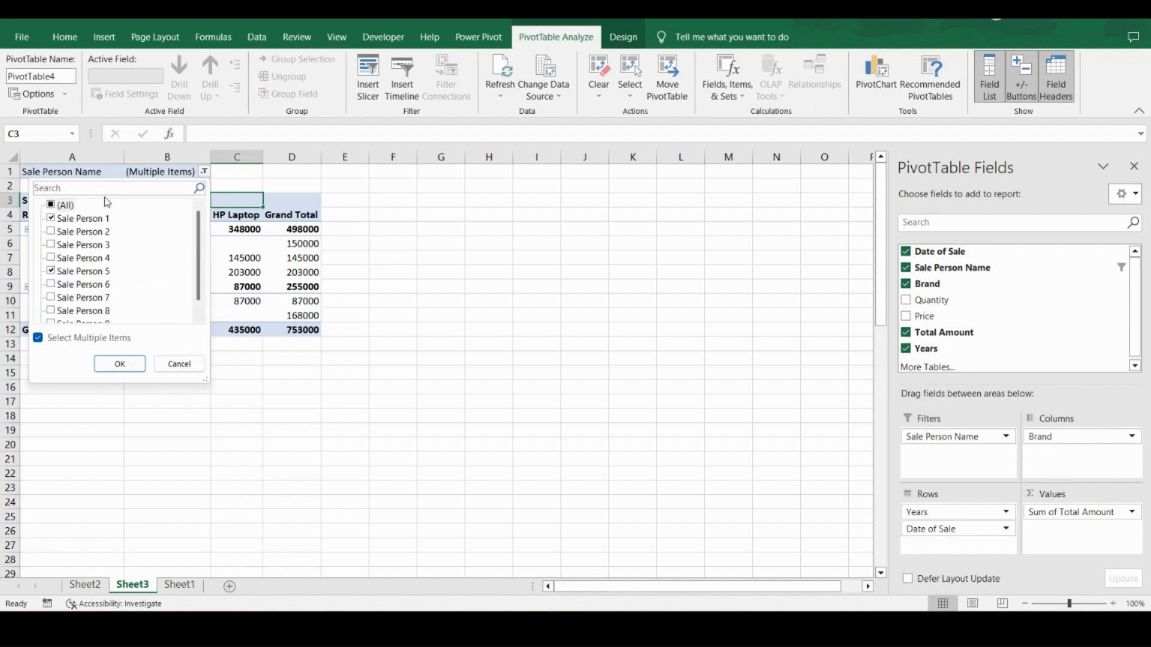
pyautogui.click(51, 205)
pyautogui.click(115, 364)
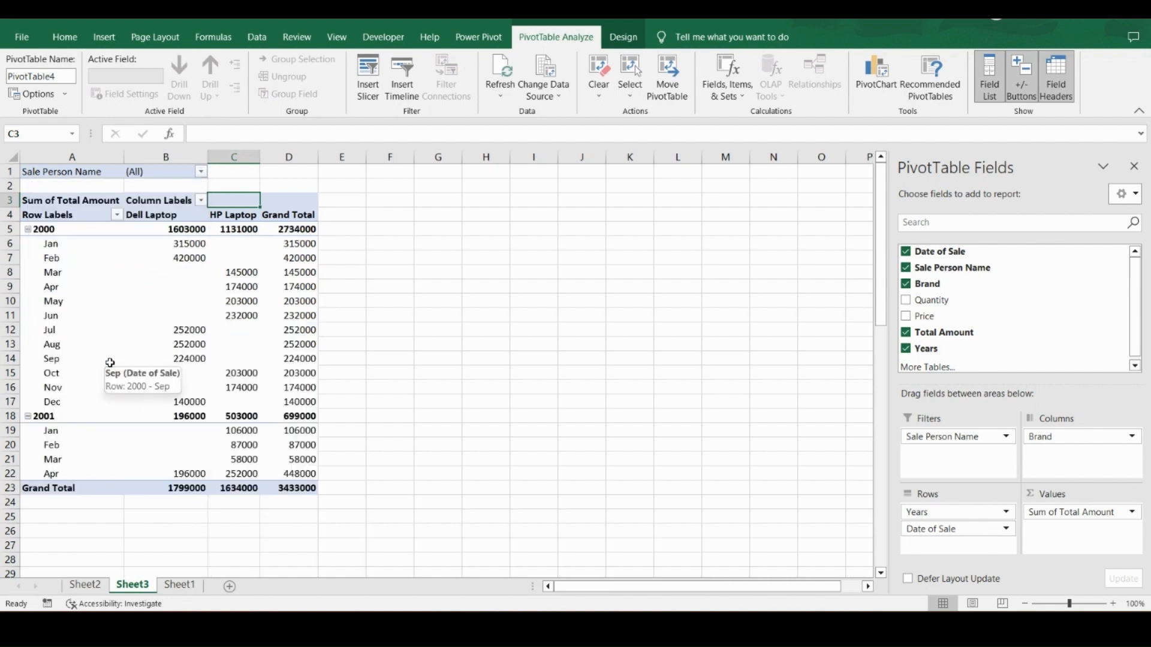